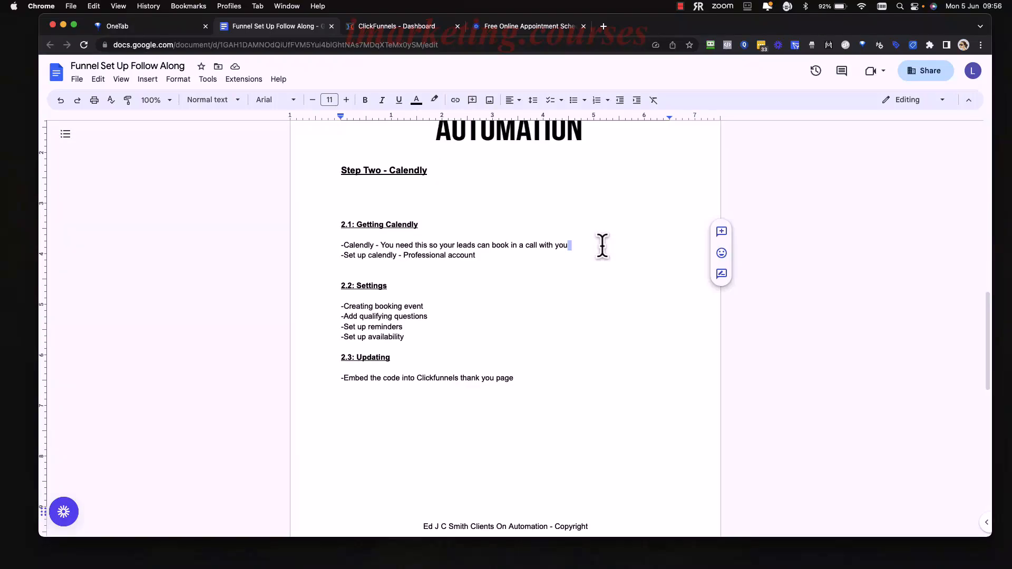
Switch to the Calendly website and open its sign-up page.
key("BackSpace")
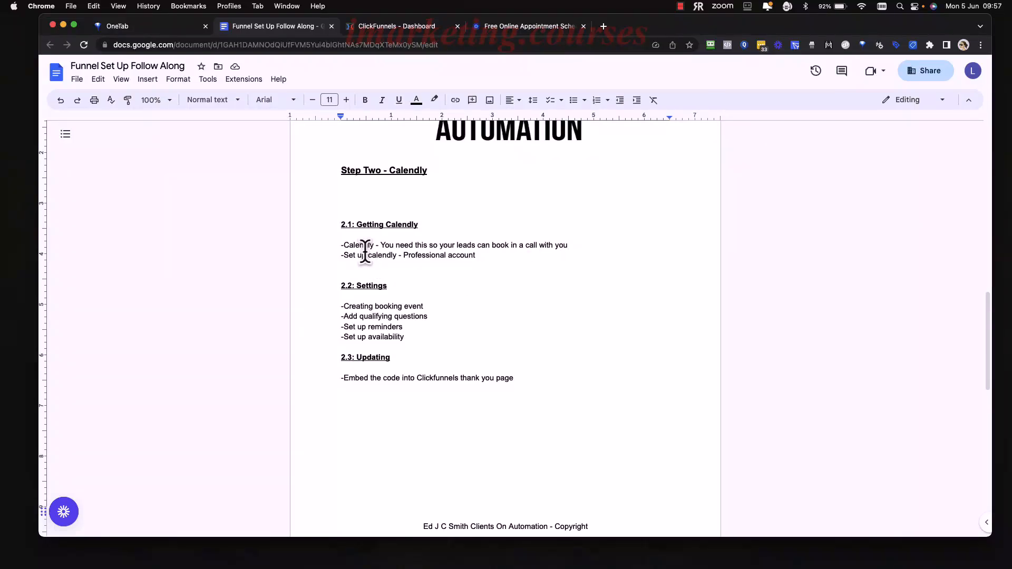
left_click(524, 24)
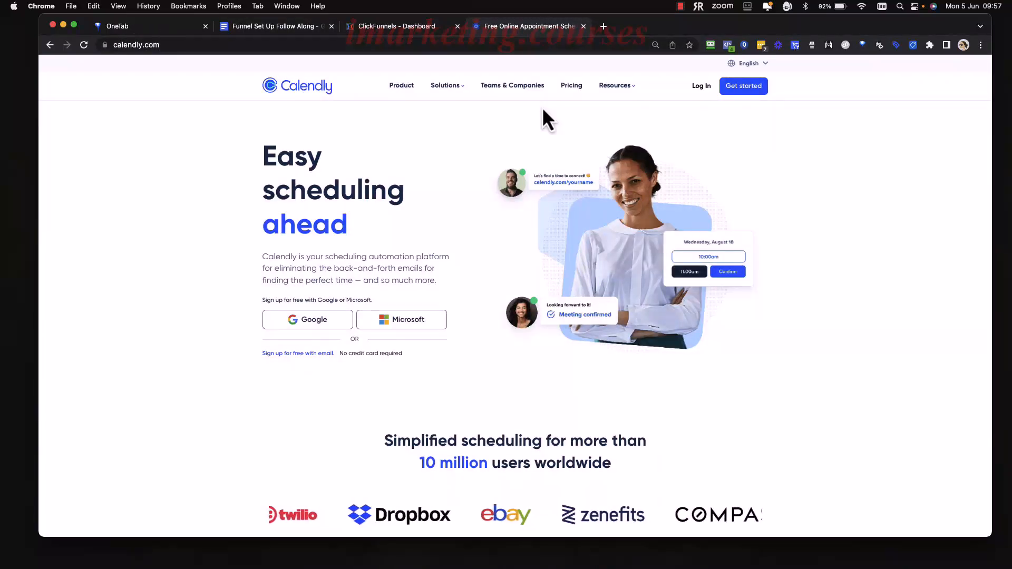
scroll(536, 150, "down", 2)
scroll(534, 146, "up", 2)
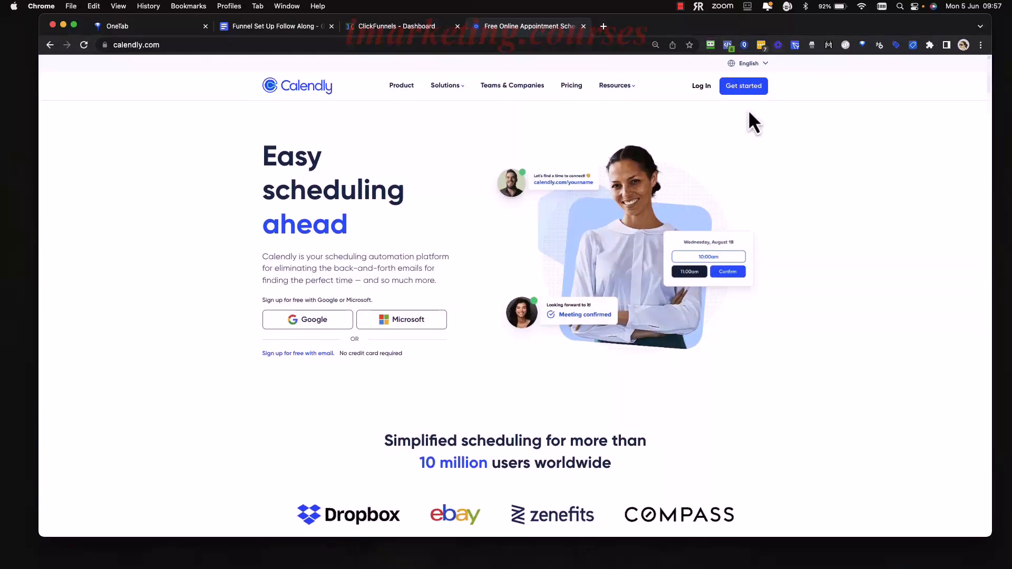
left_click(739, 95)
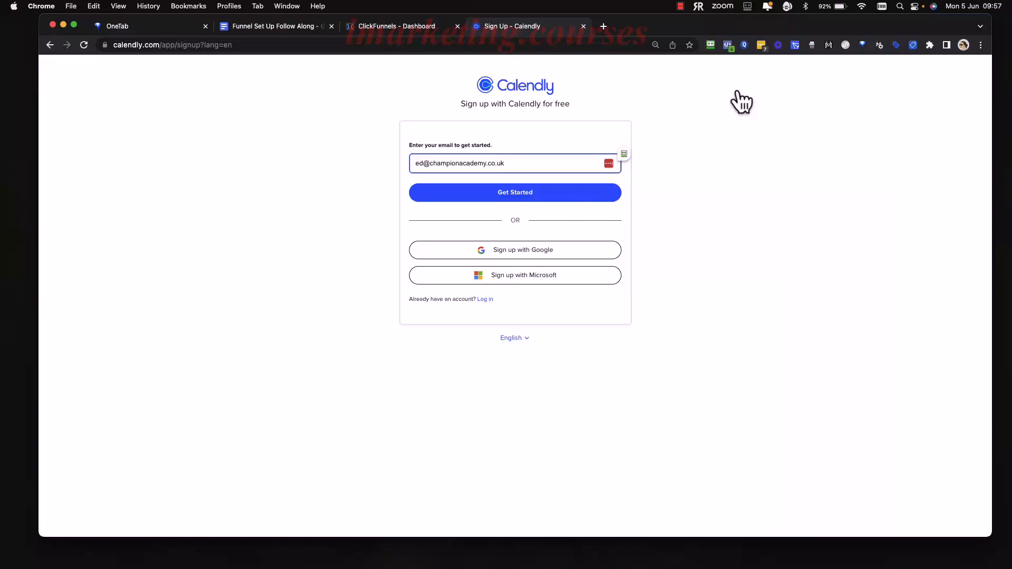
Replace the part before the @ in the prefilled sign-up email with the account holder's first name and submit it.
left_click(510, 128)
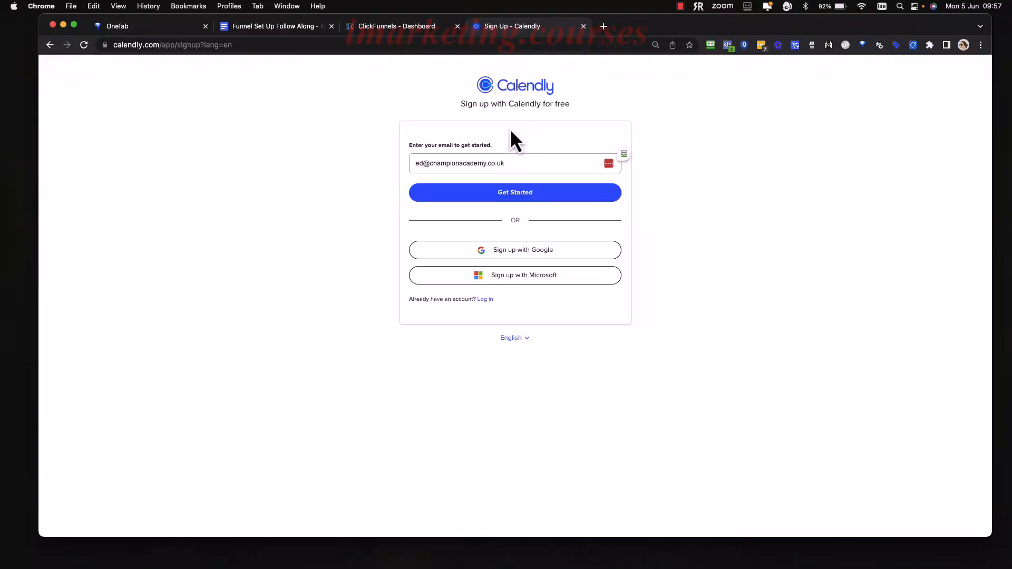
left_click(424, 163)
key("BackSpace")
key("BackSpace")
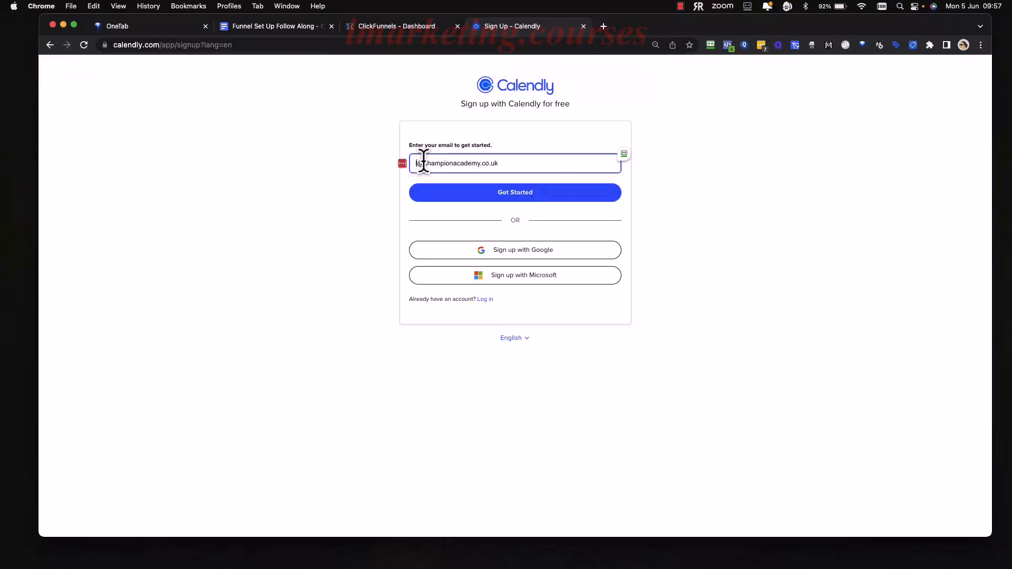
type("laura")
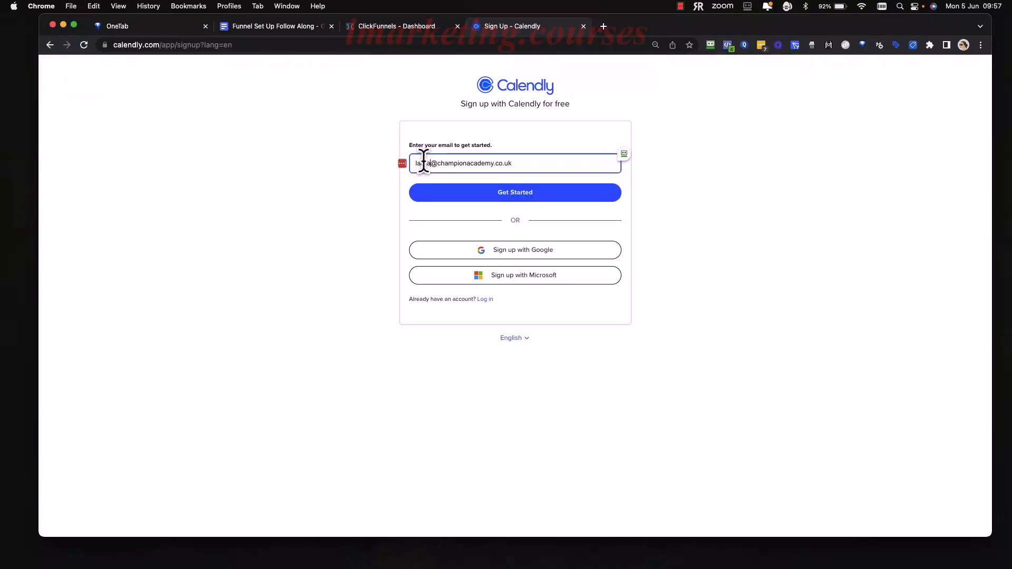
left_click(529, 195)
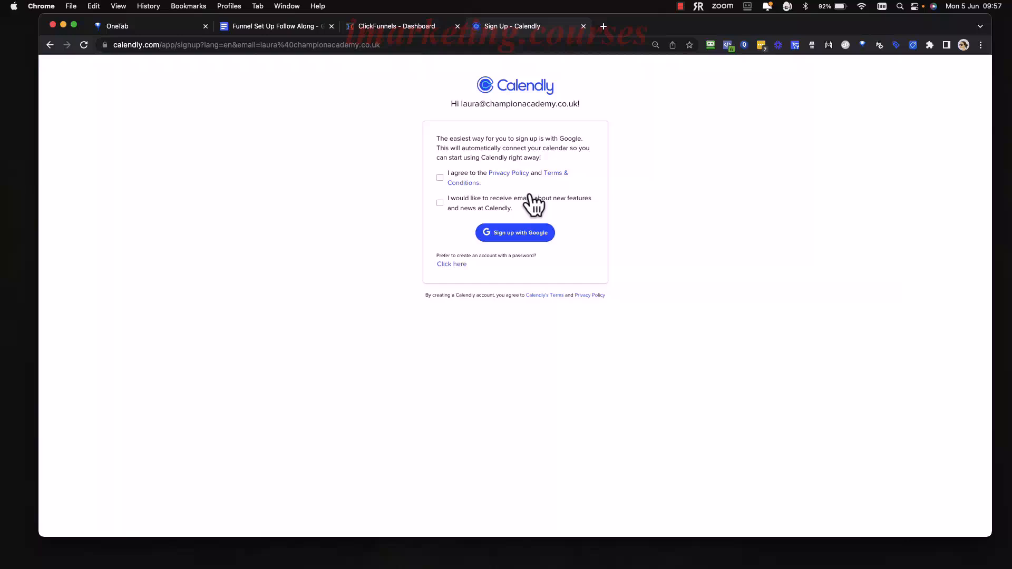
Choose to create the account with a password, then fill in the full name and the account password.
left_click(440, 177)
left_click(453, 264)
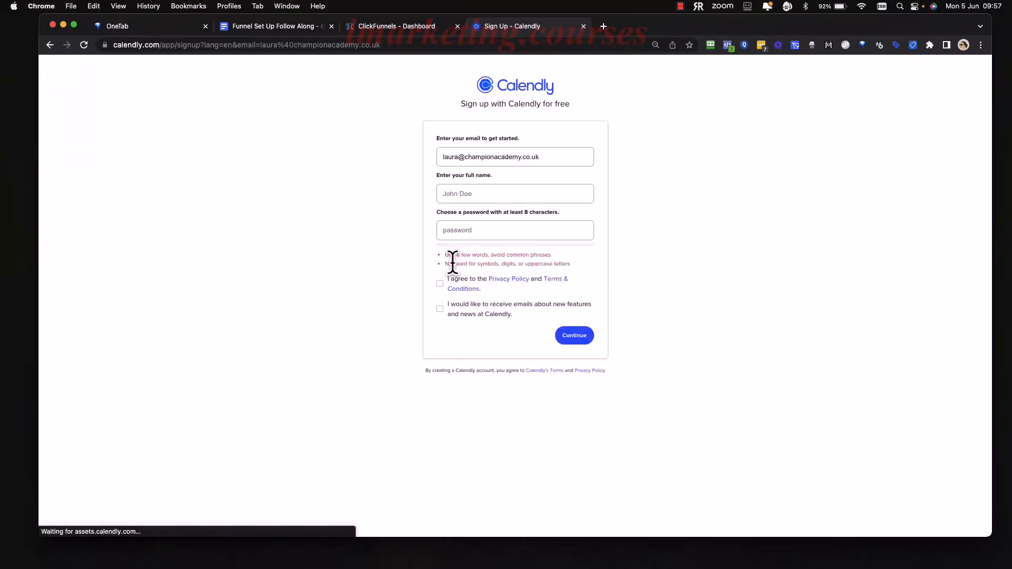
left_click(500, 191)
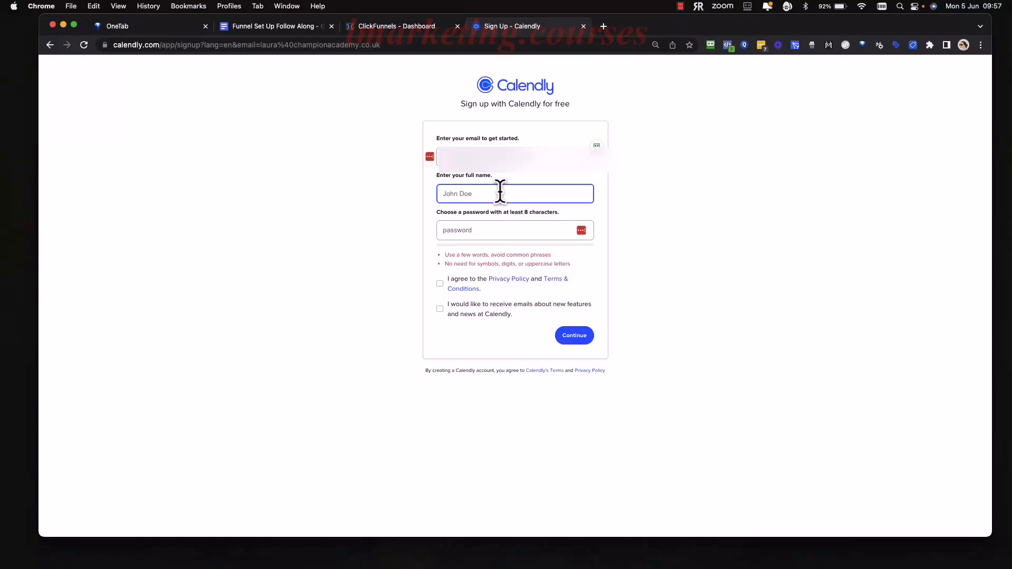
left_click(514, 230)
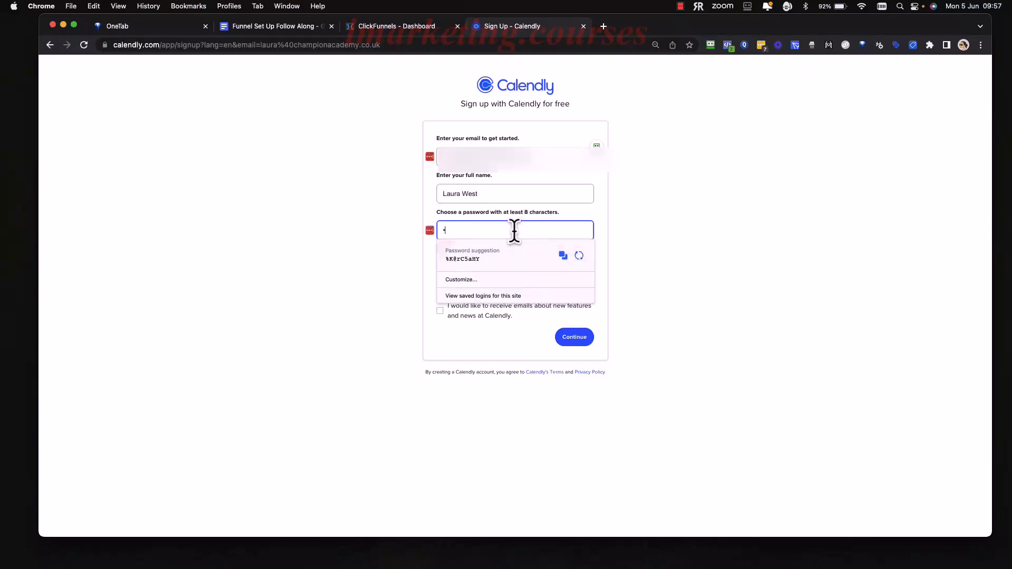
type("••••••••••")
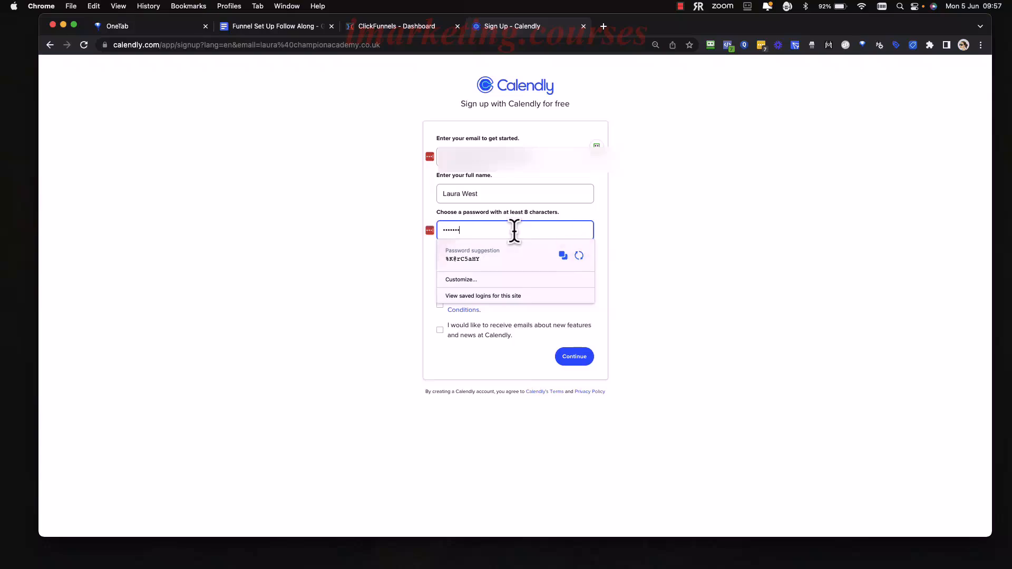
left_click(642, 222)
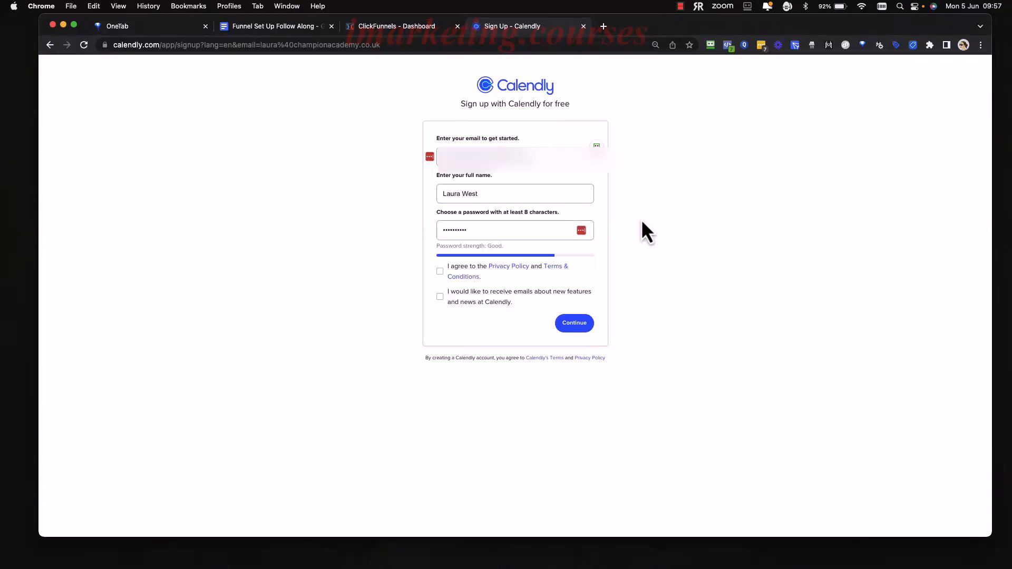
Submit the sign-up with the Privacy Policy and Terms accepted and the account email re-entered, and save the login to LastPass.
left_click(440, 272)
left_click(500, 157)
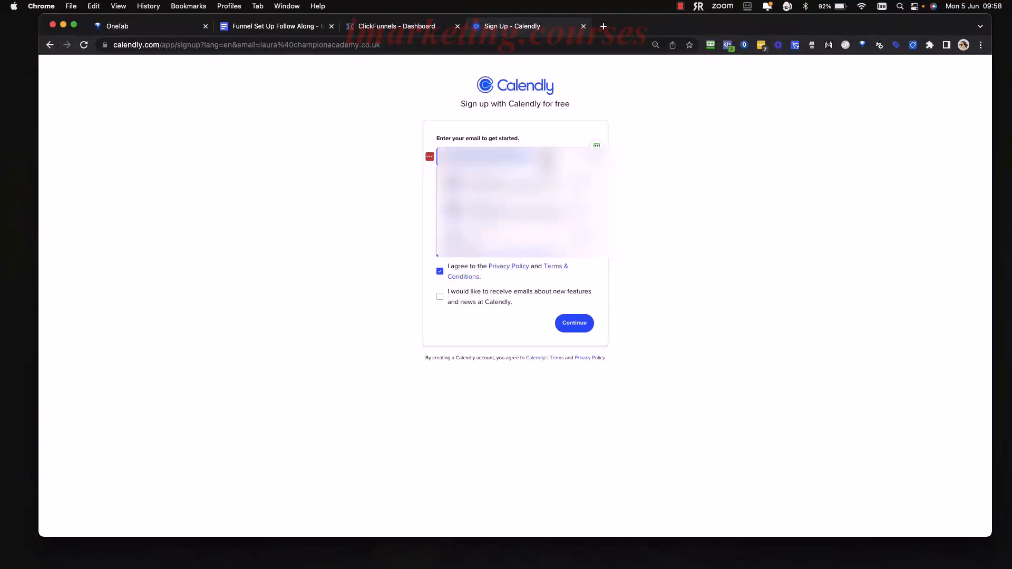
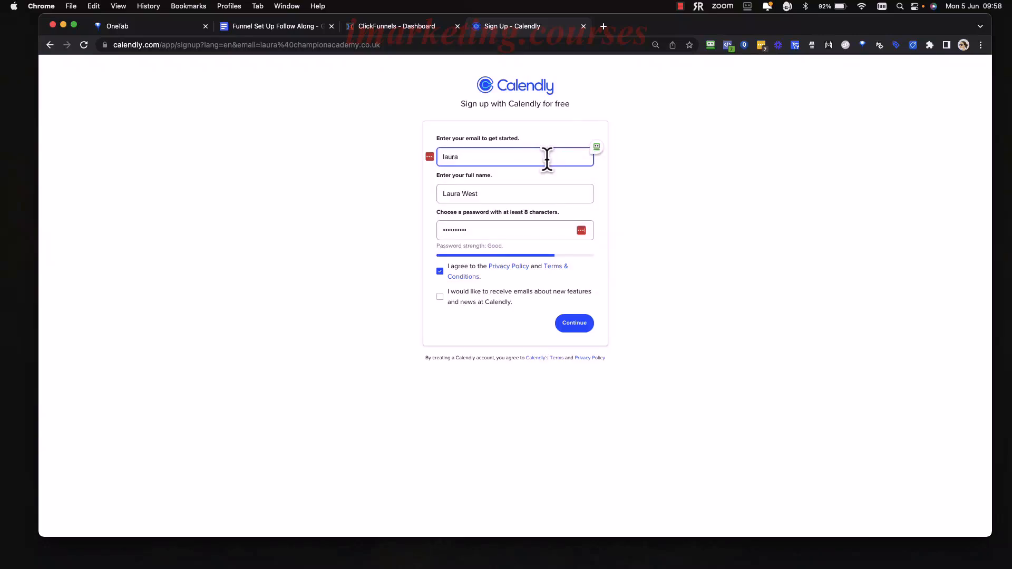
left_click(575, 325)
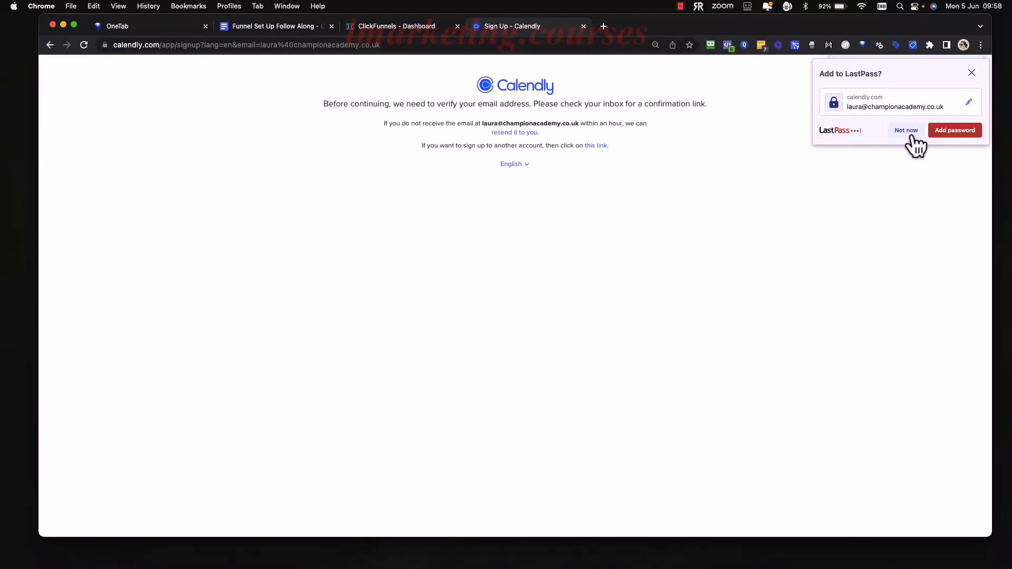
left_click(958, 131)
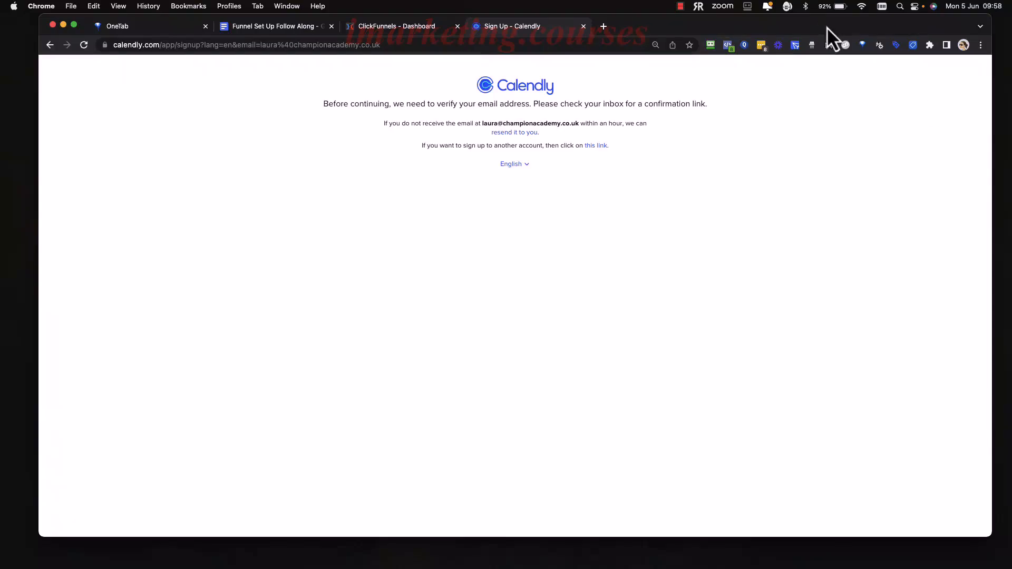
left_click(681, 6)
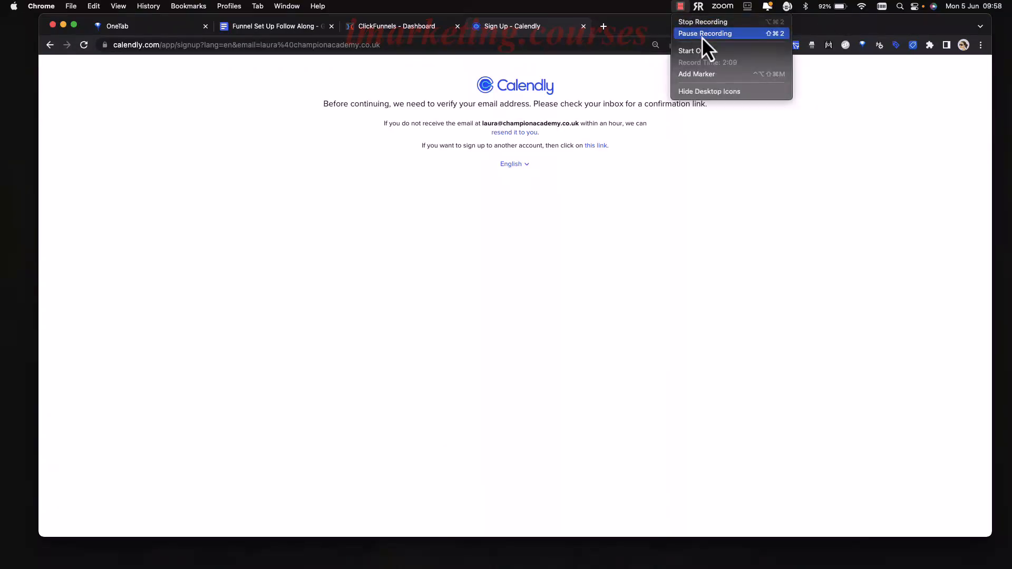
left_click(701, 34)
Load the copied email confirmation link in the current browser tab to verify the account's email address.
left_click(397, 41)
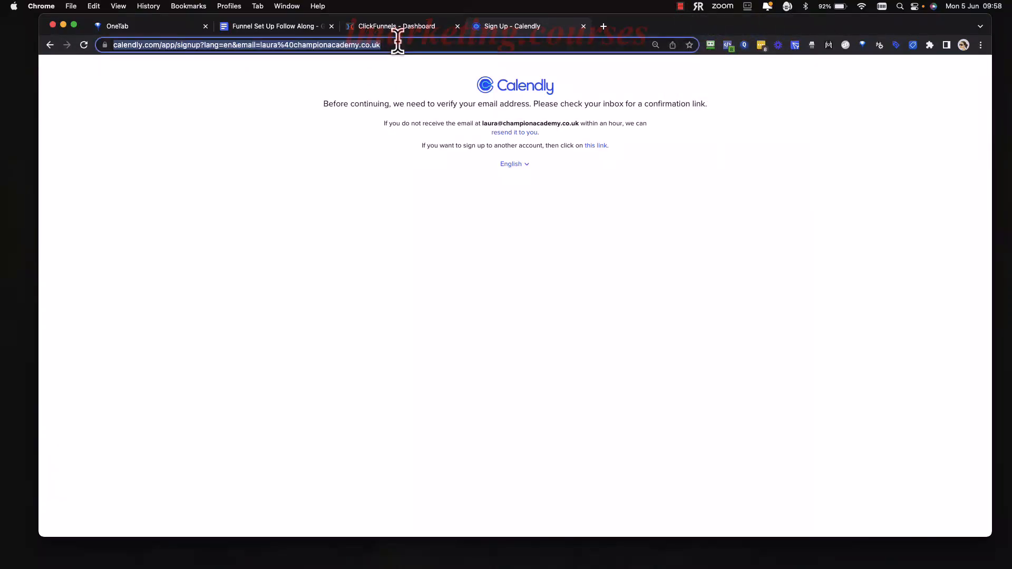
key("super+v")
key("Return")
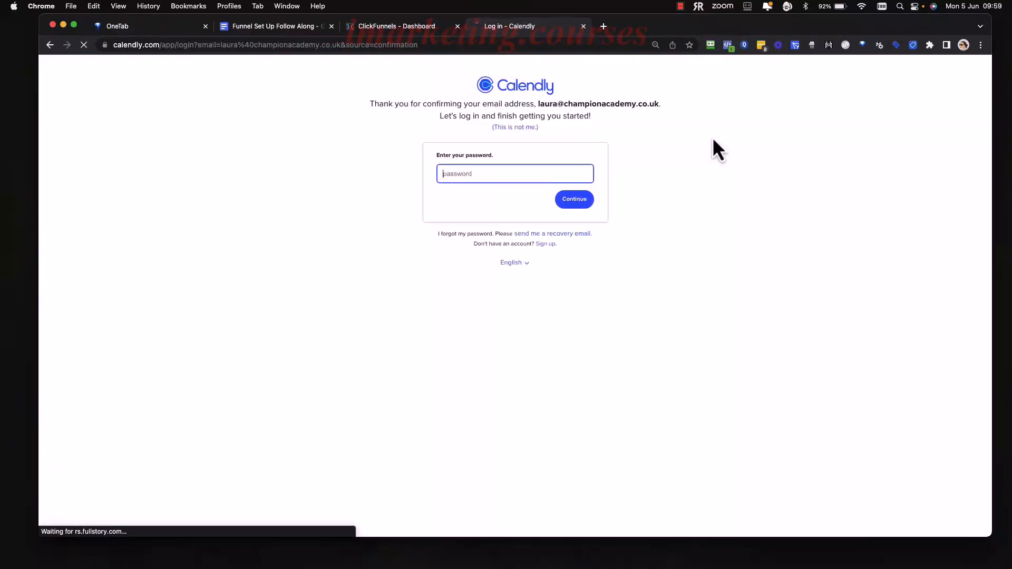
Log in to the confirmed Calendly account with its saved password and decline saving the credentials to RoboForm.
left_click(573, 200)
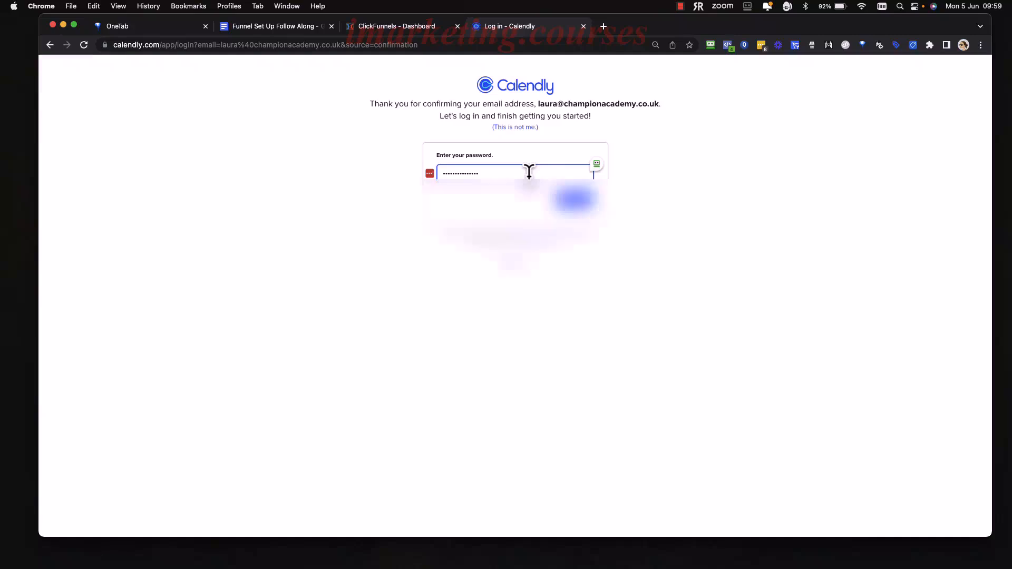
left_click(529, 171)
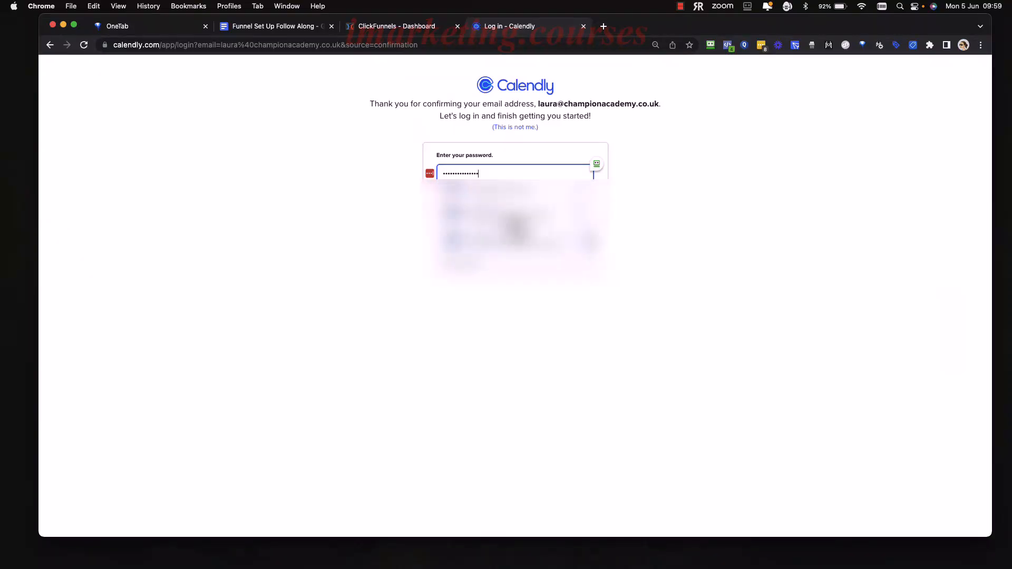
right_click(504, 243)
left_click(489, 253)
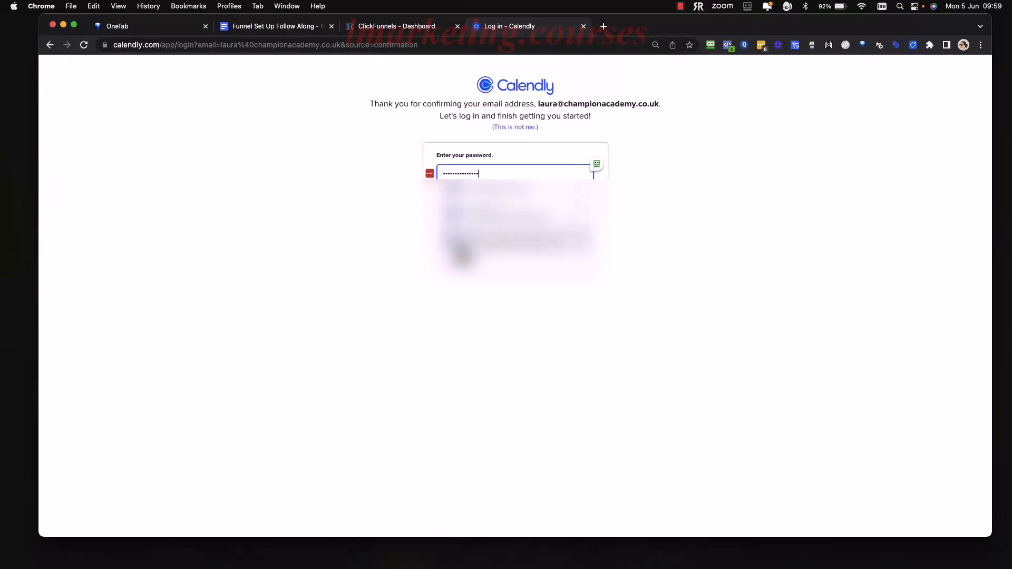
left_click(575, 201)
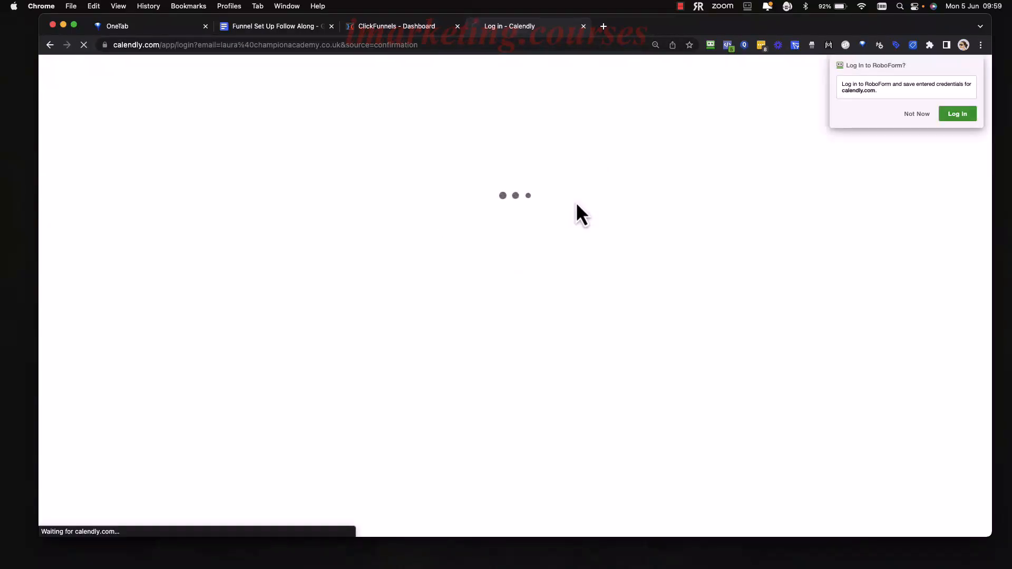
left_click(915, 115)
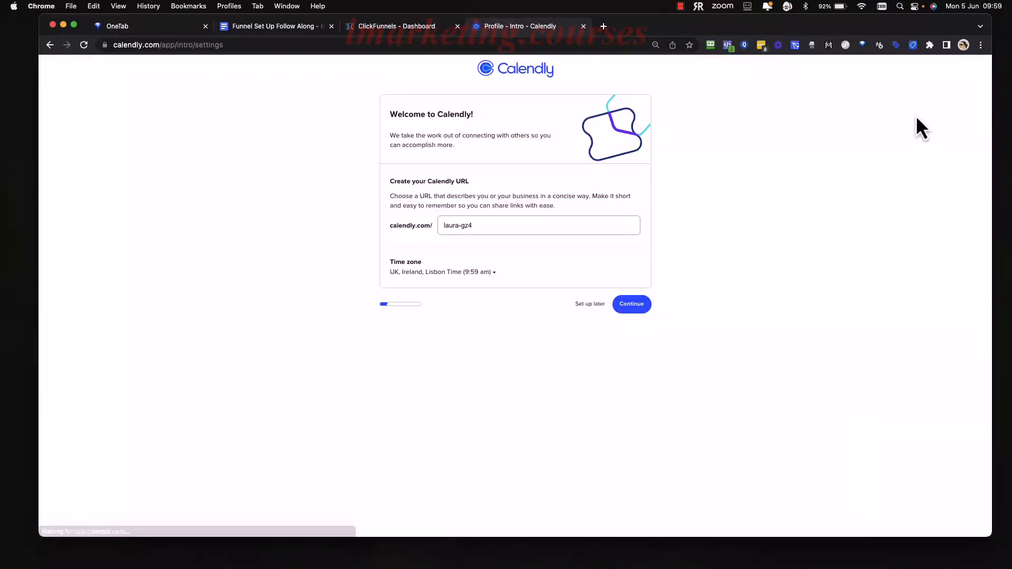
Set the Calendly URL to the account holder's hyphenated full name followed by "-coa" and continue the setup.
left_click(485, 225)
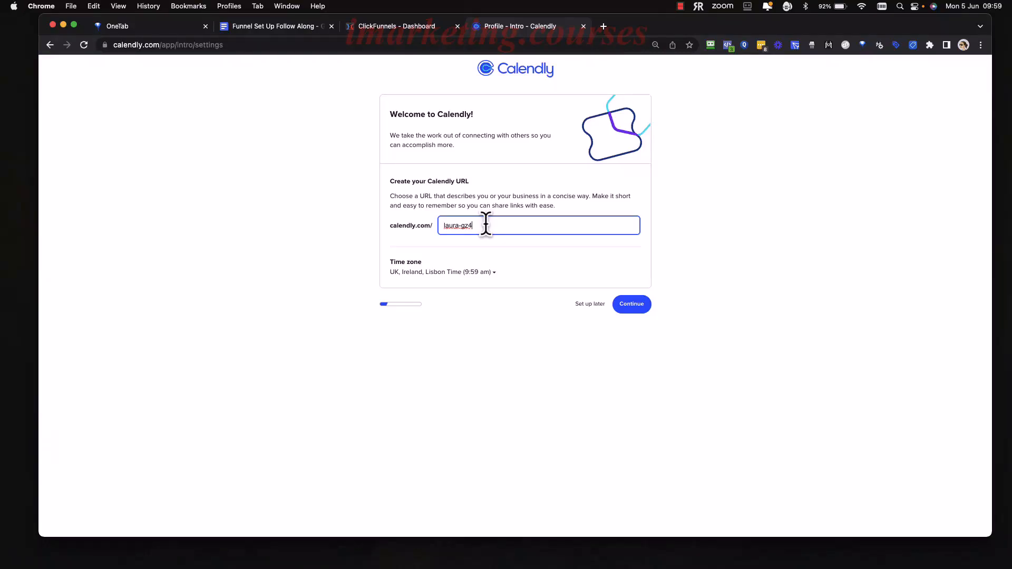
key("BackSpace")
key("BackSpace")
key("BackSpace")
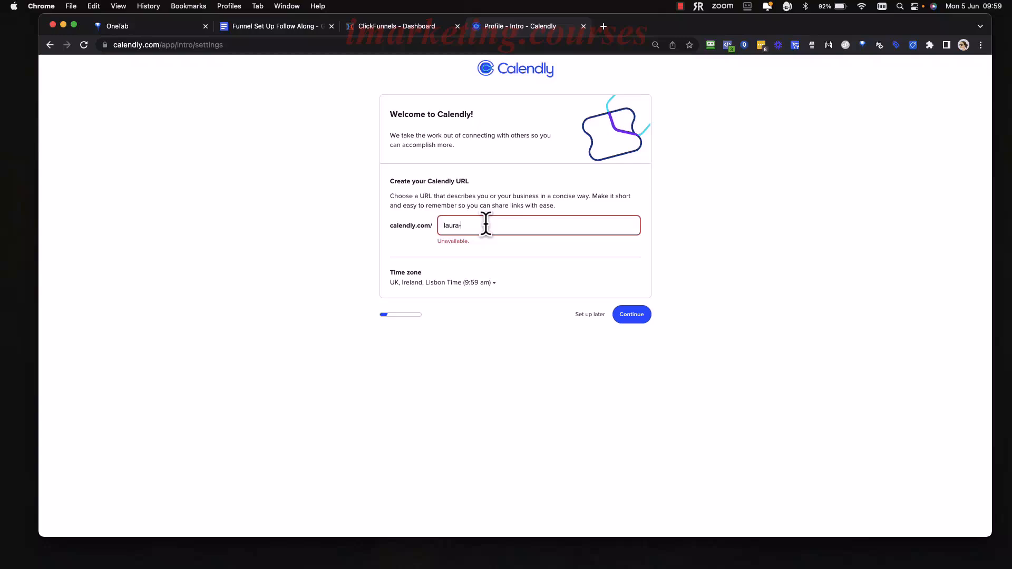
type("west-")
key("BackSpace")
key("BackSpace")
type("co")
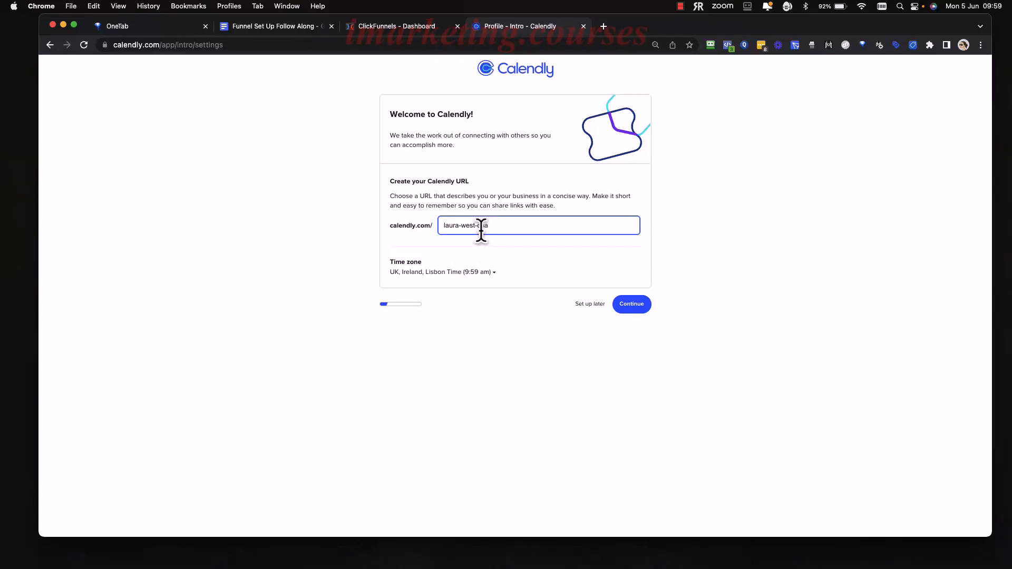
type("a")
left_click(630, 306)
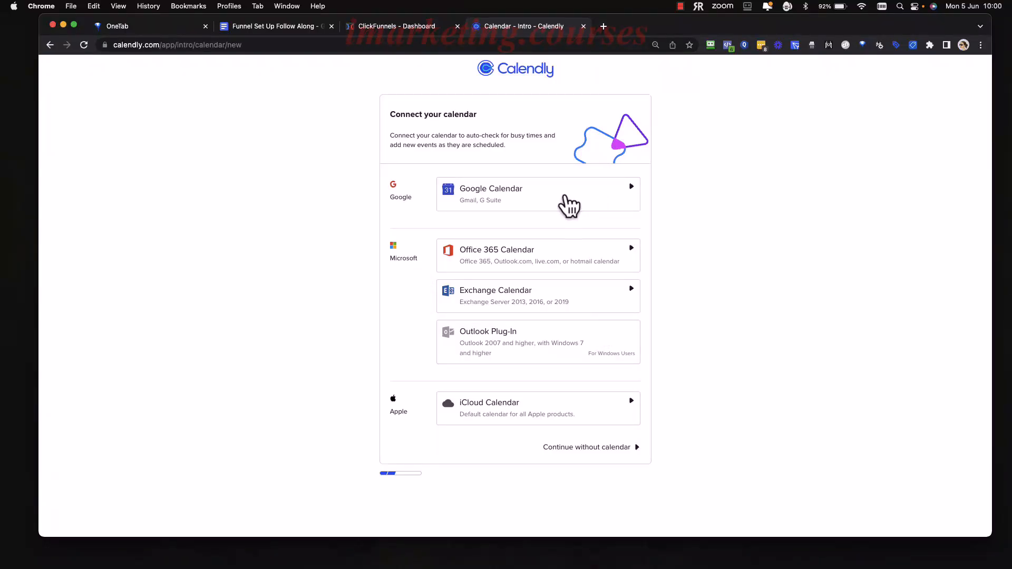
Connect Google Calendar using the account holder's work Google account and allow Calendly access to it.
left_click(622, 191)
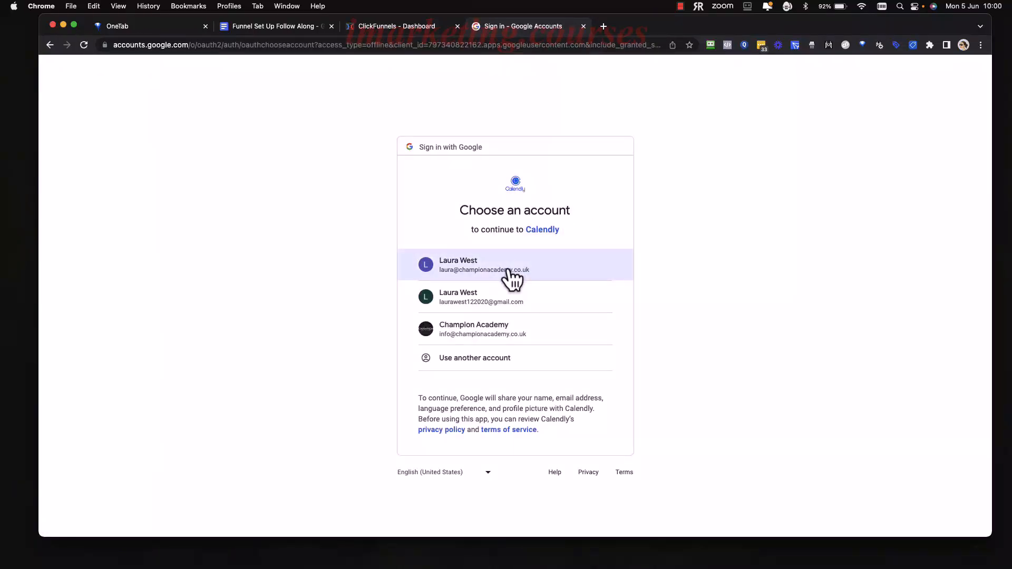
left_click(507, 270)
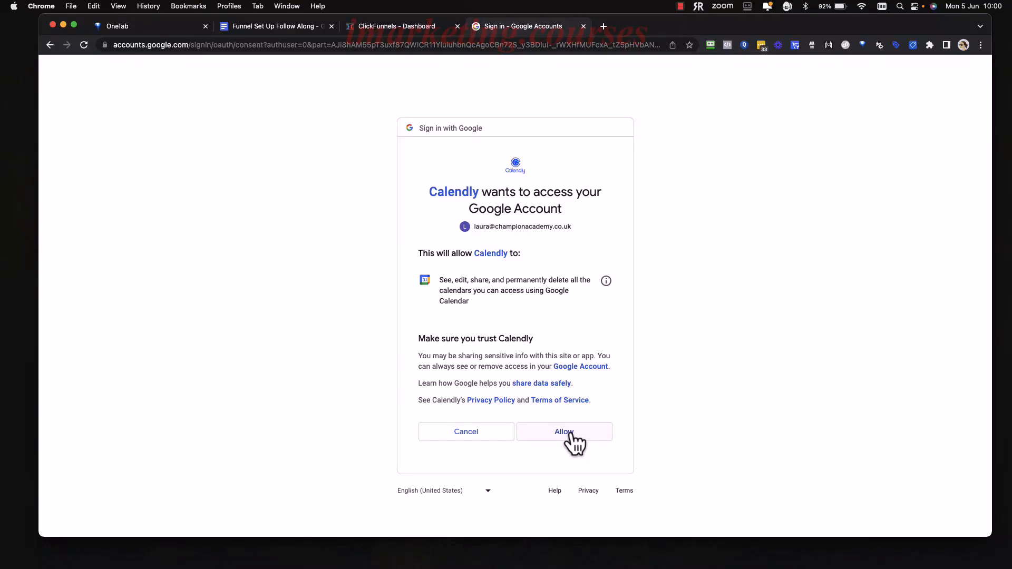
left_click(559, 432)
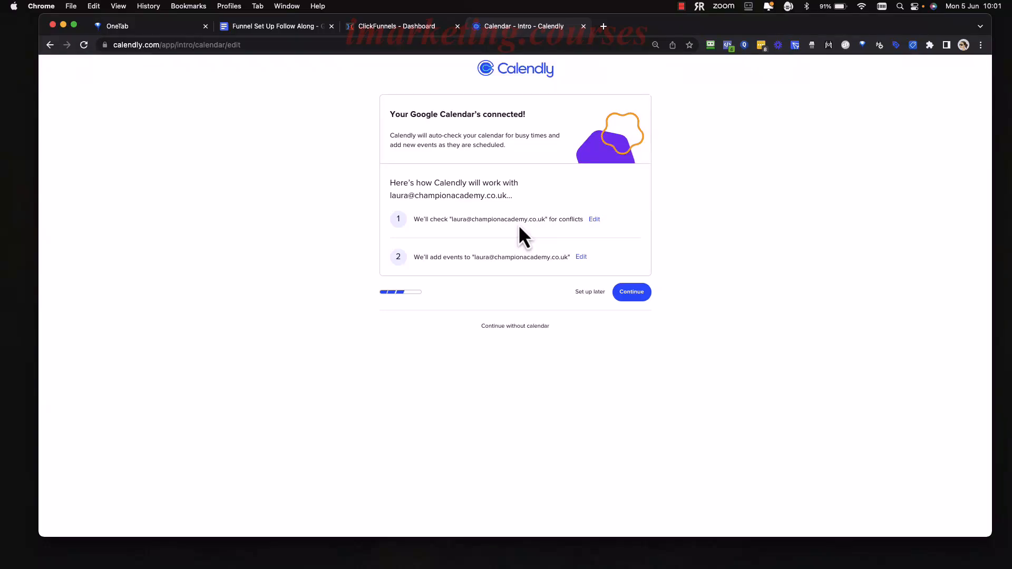
Accept the default calendar settings and the availability of 9:00 am to 5:00 pm, Mondays to Fridays.
left_click_drag(519, 227, 538, 235)
left_click(632, 294)
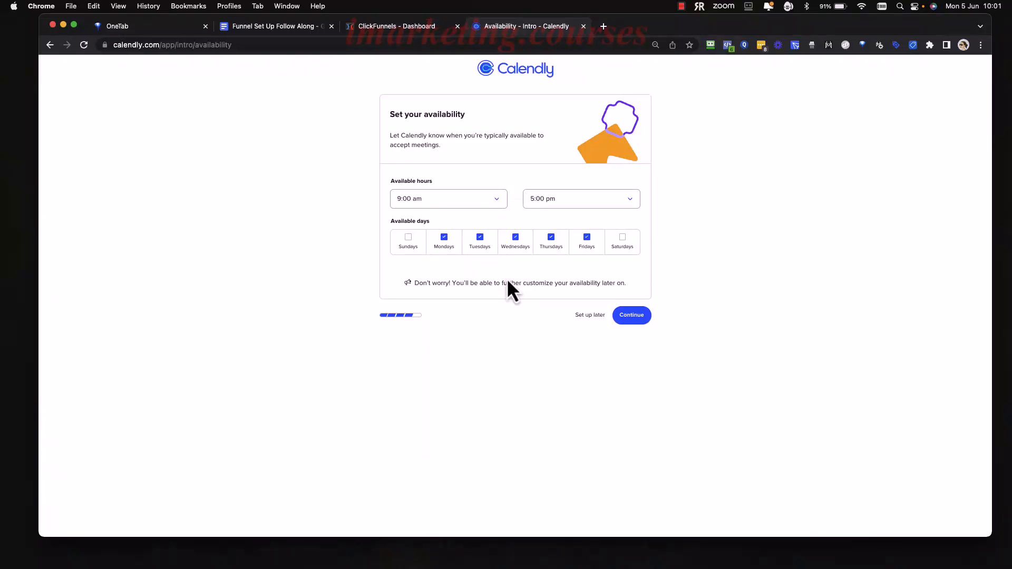
left_click(631, 316)
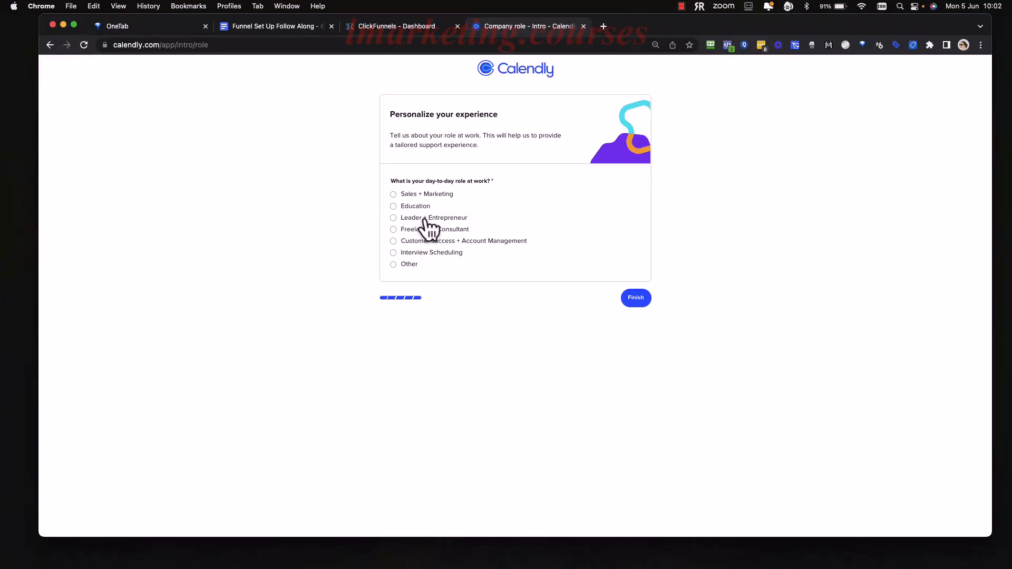
Choose Sales + Marketing as the day-to-day role at work and finish the Calendly setup.
left_click(393, 194)
left_click(635, 300)
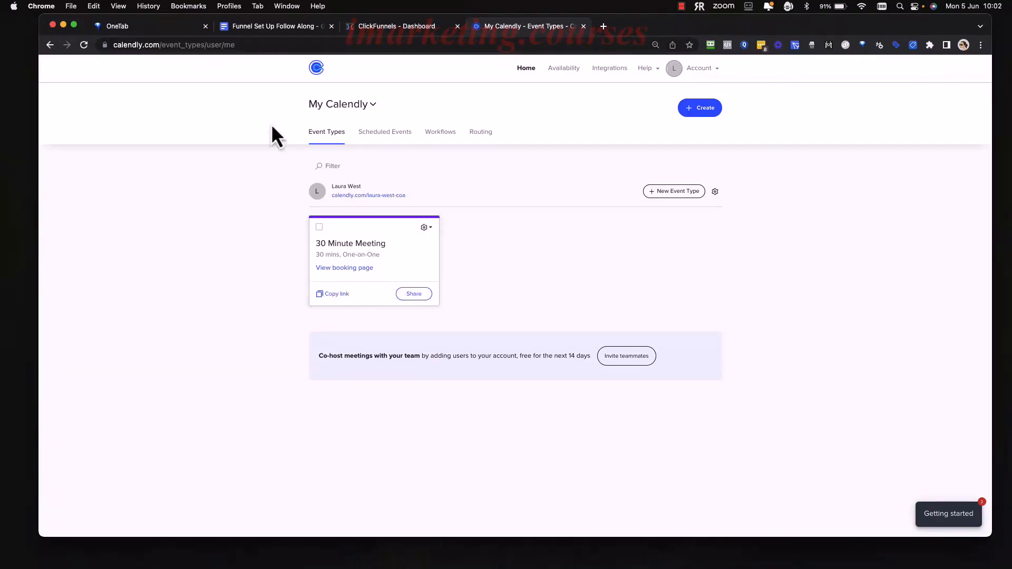
Check the Calendly steps in the Funnel Set Up Follow Along document, and review the trial notice and team plans in Calendly's billing settings.
left_click(270, 30)
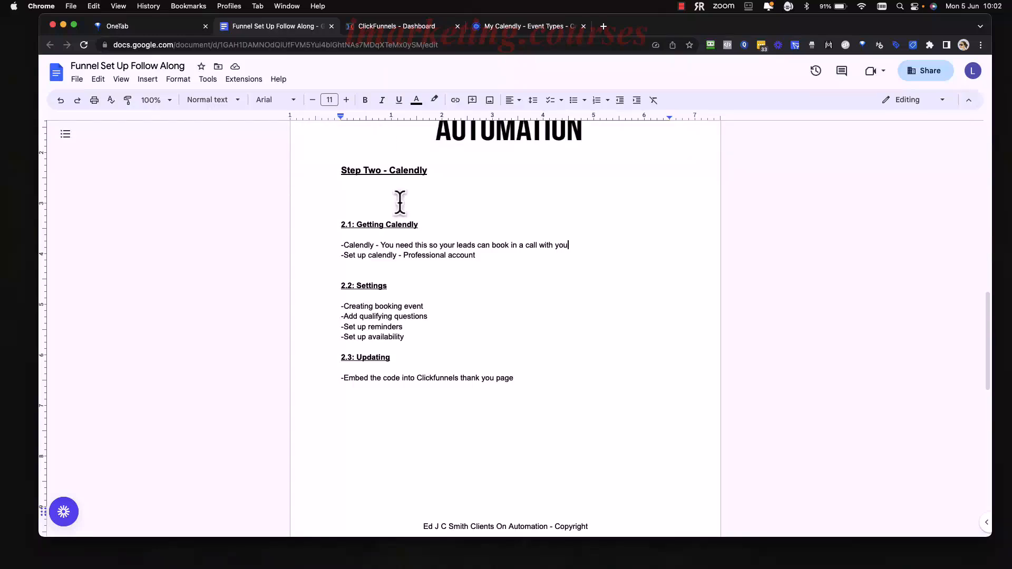
left_click(512, 30)
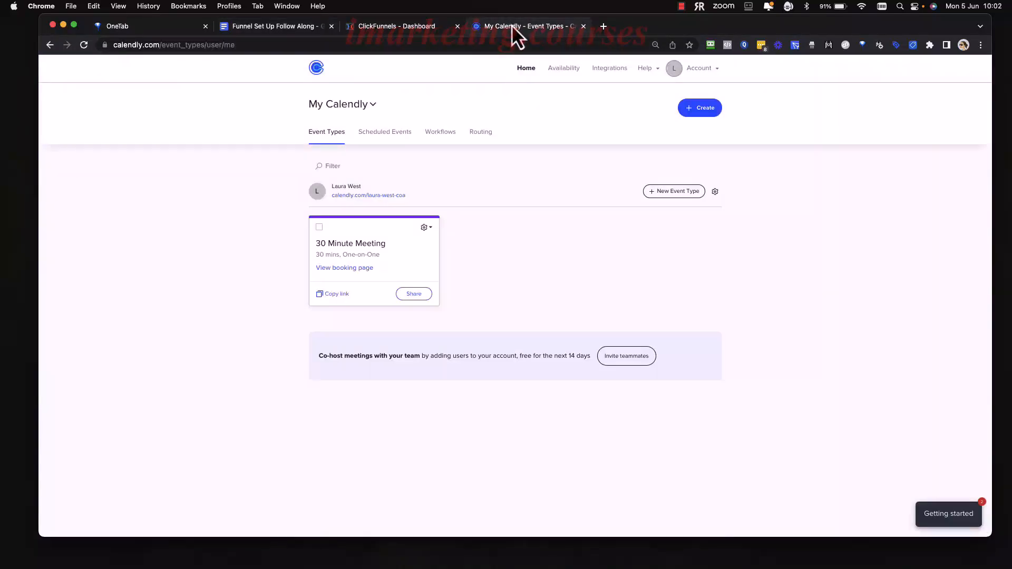
left_click(715, 69)
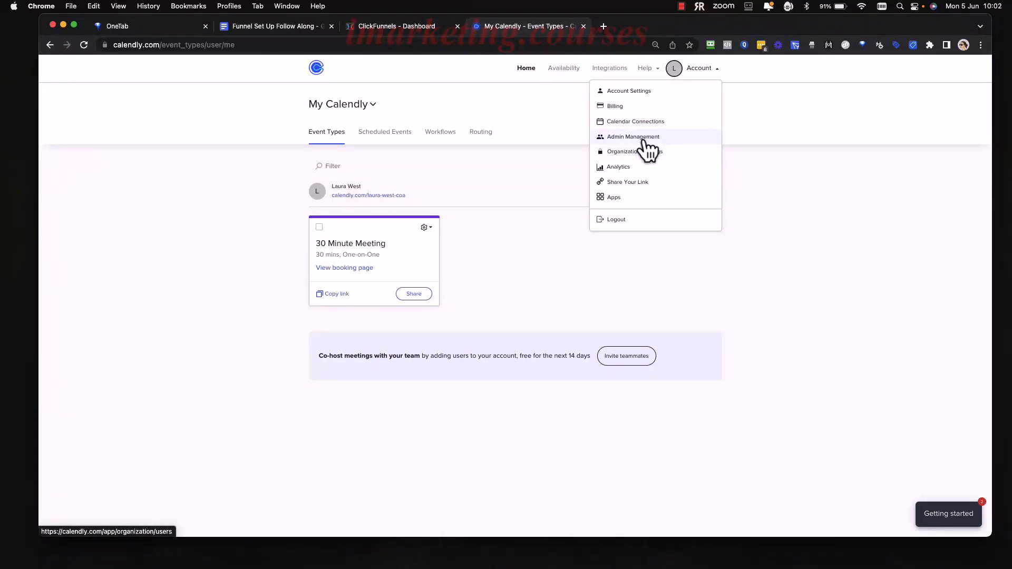
left_click(617, 107)
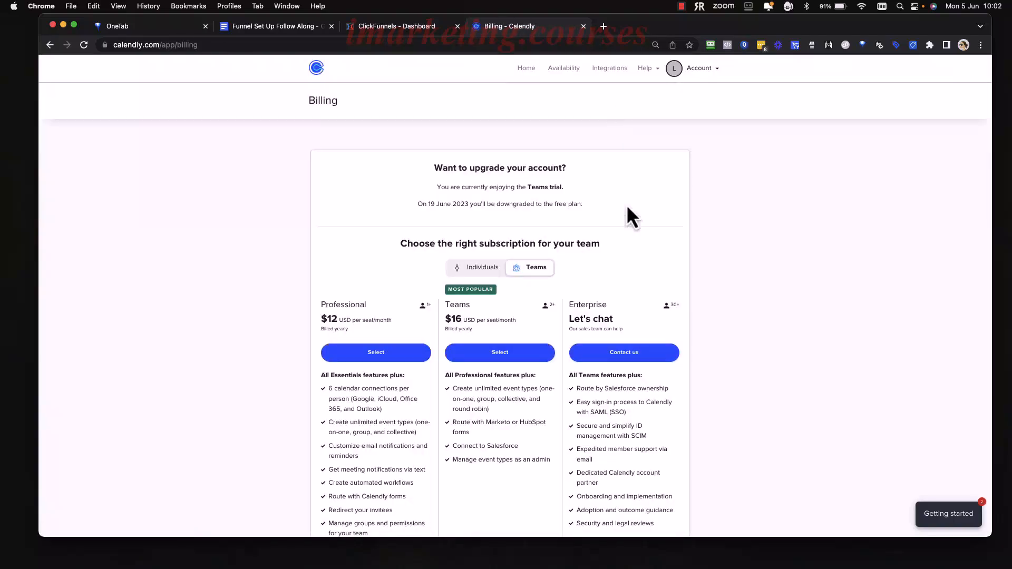
scroll(627, 216, "down", 3)
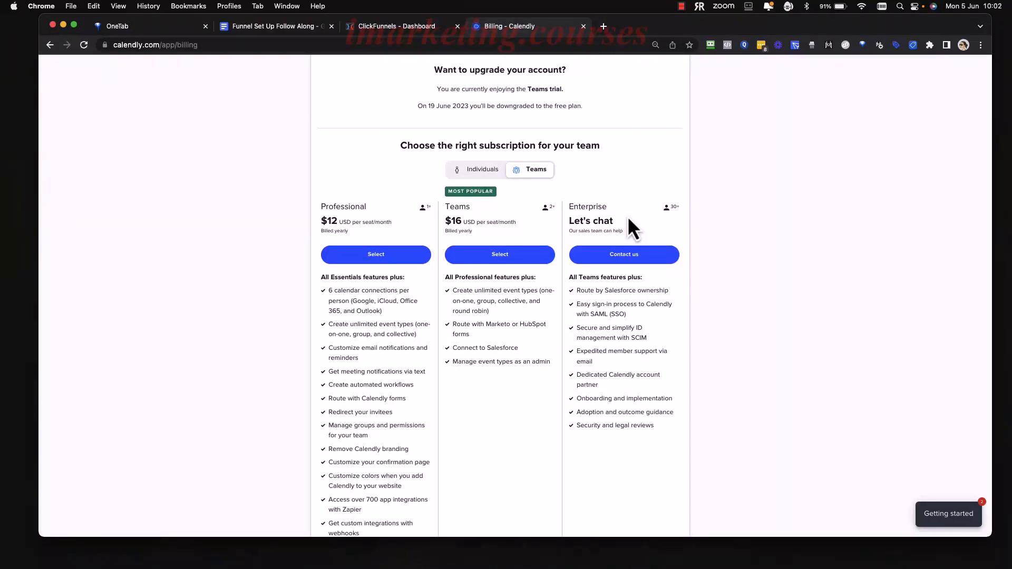
scroll(529, 261, "up", 1)
scroll(527, 260, "up", 1)
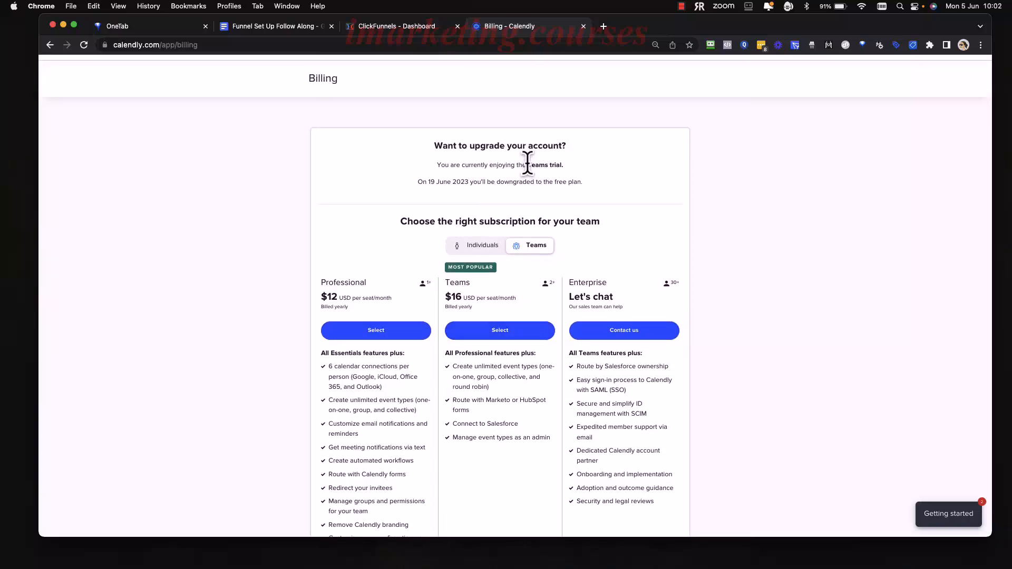
left_click_drag(527, 164, 559, 164)
left_click(575, 170)
scroll(577, 238, "down", 1)
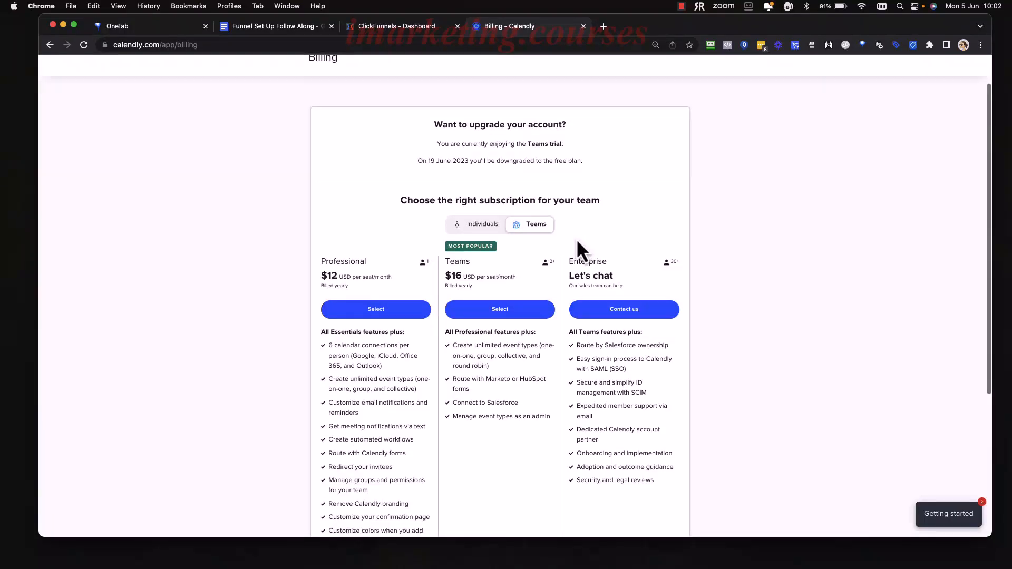
scroll(466, 250, "down", 1)
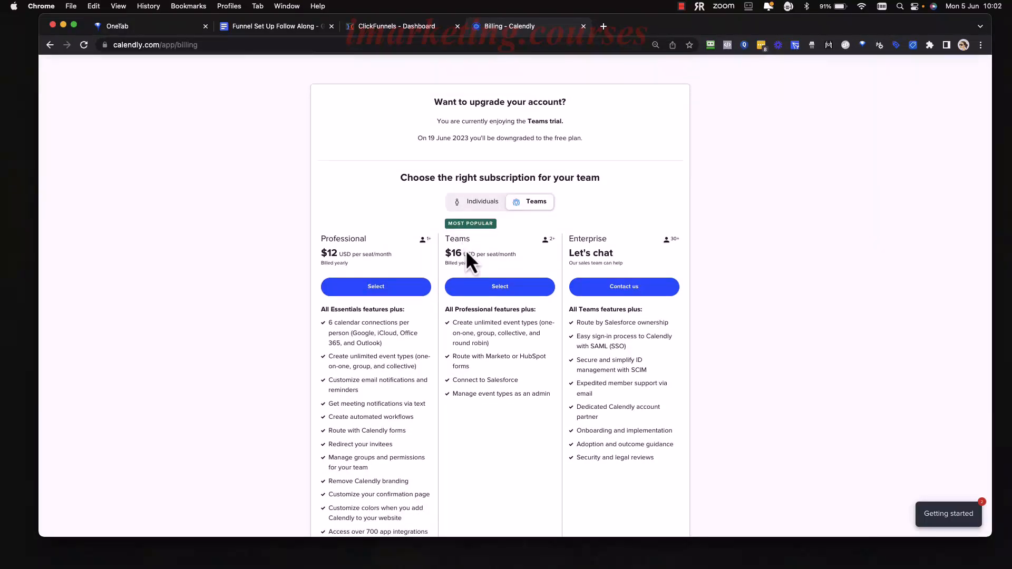
Compare the prices and features of the Essentials and Professional subscriptions for individuals.
left_click(479, 203)
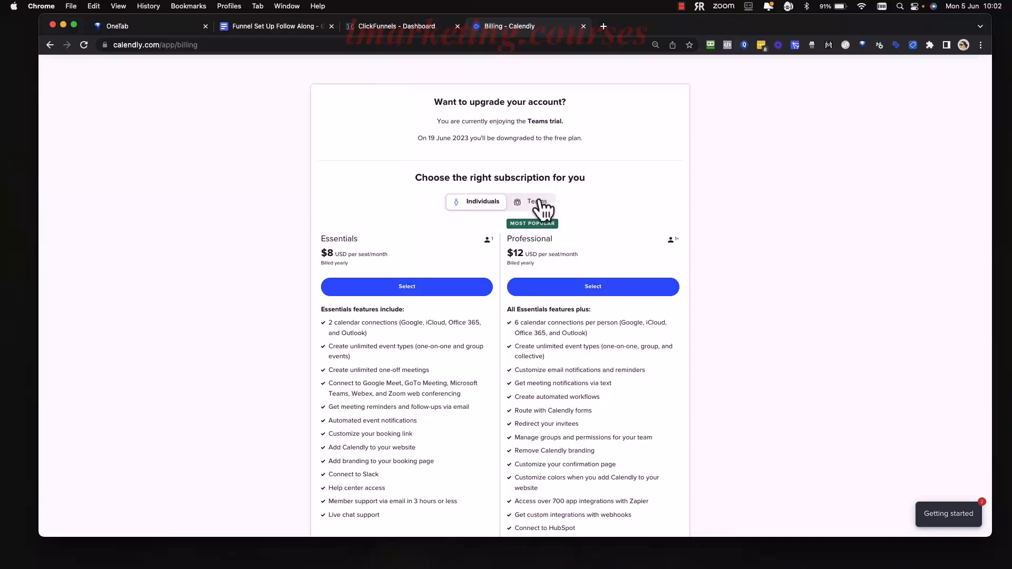
left_click(523, 207)
left_click(477, 206)
scroll(429, 269, "down", 1)
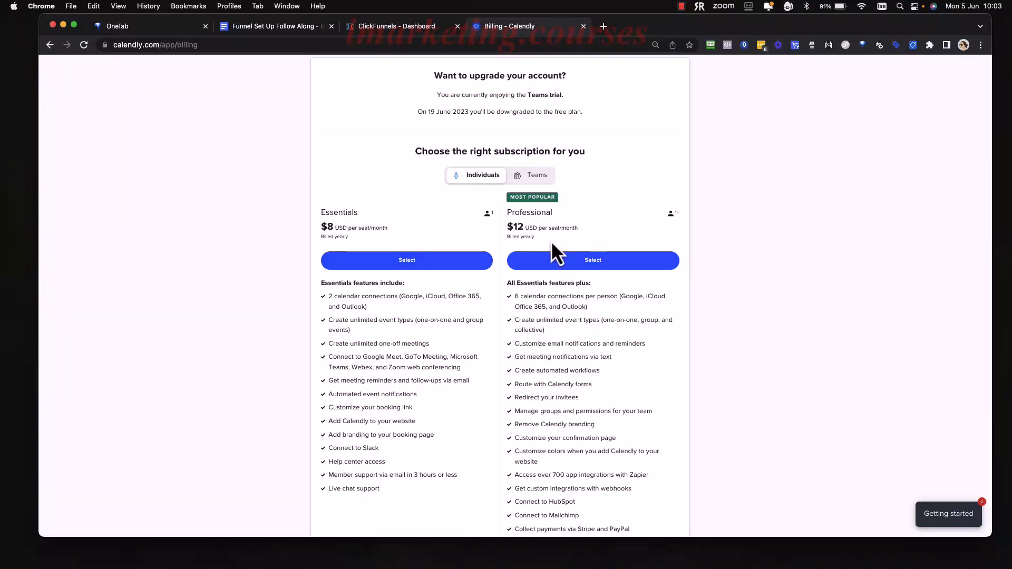
scroll(629, 427, "down", 2)
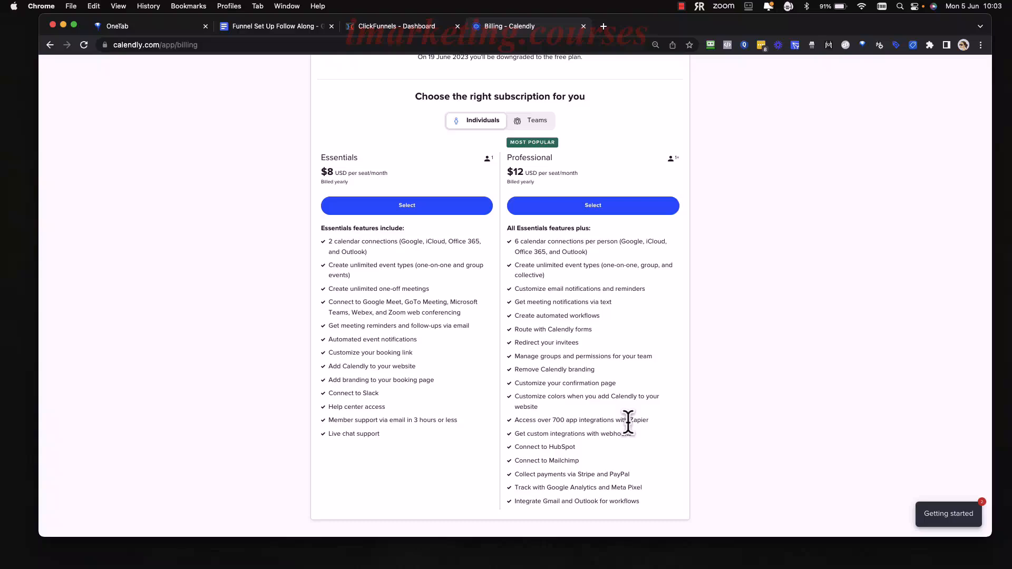
scroll(551, 260, "up", 3)
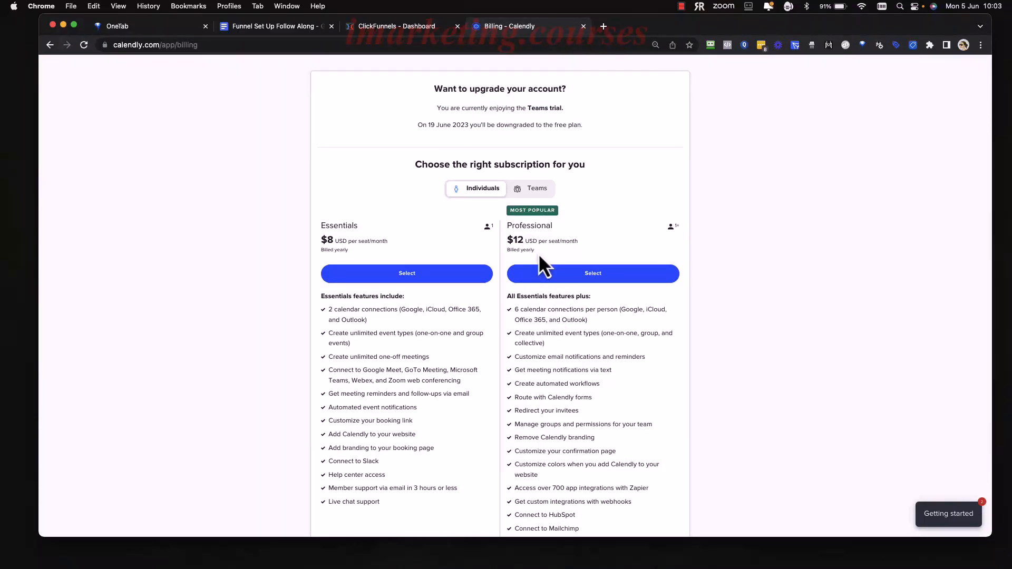
scroll(583, 319, "down", 6)
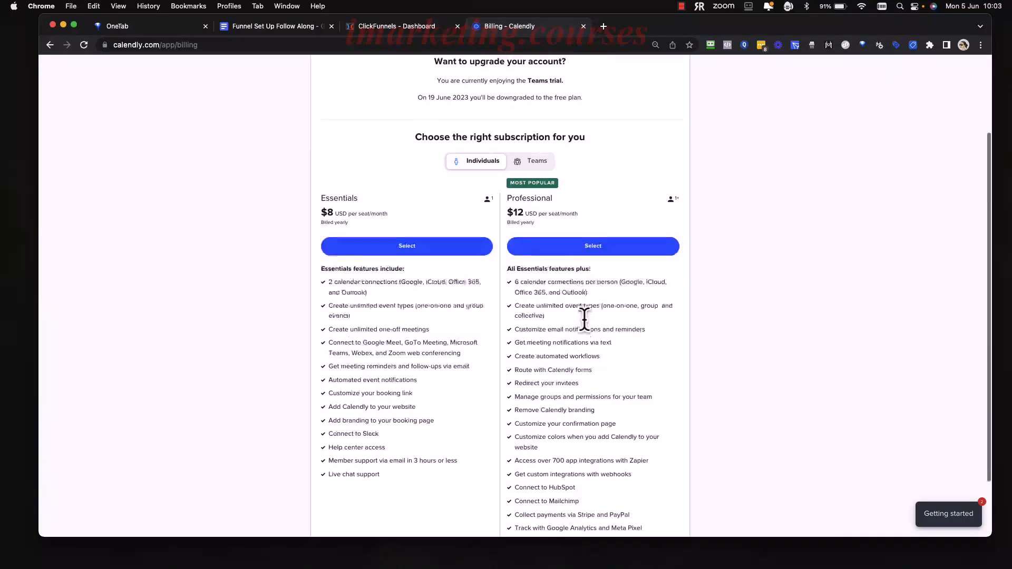
scroll(584, 332, "up", 8)
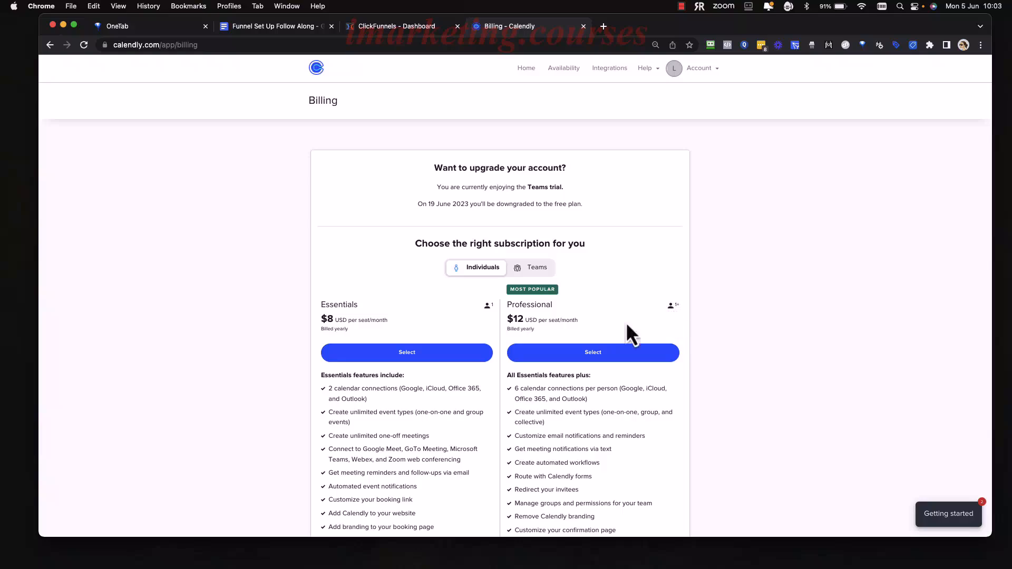
scroll(562, 319, "down", 4)
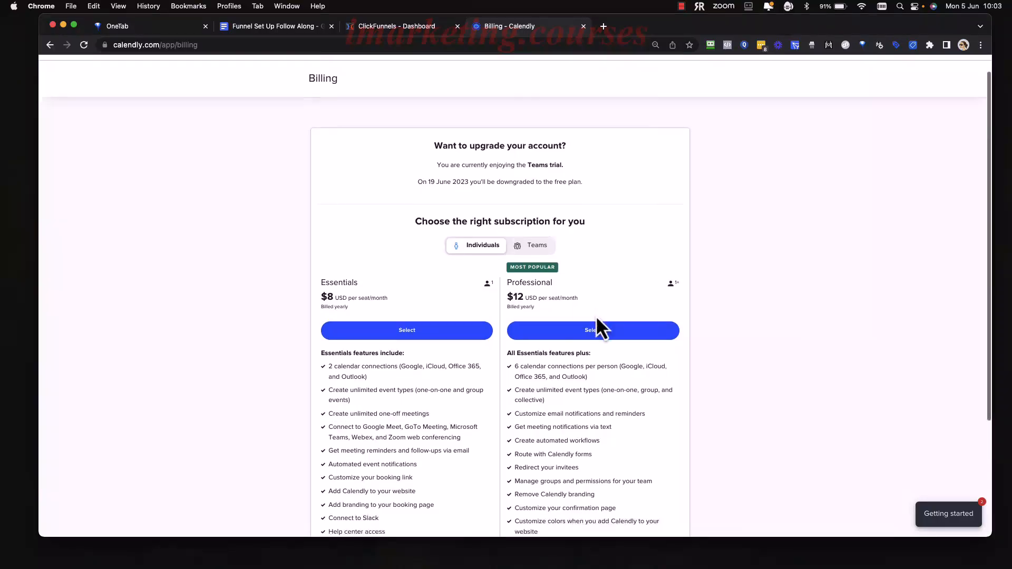
scroll(596, 315, "up", 2)
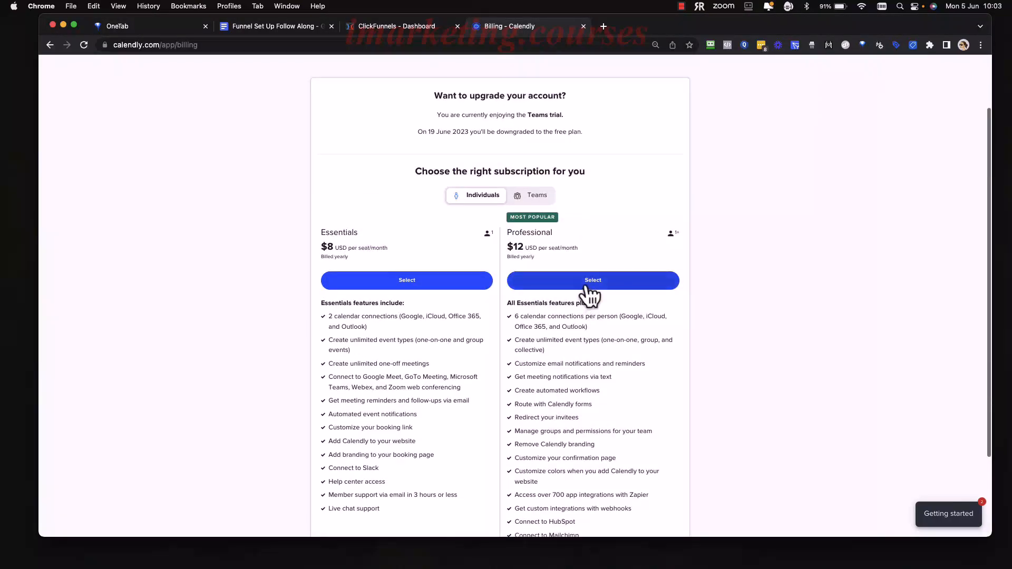
Try to purchase the Professional plan for one seat with monthly billing, and close the checkout.
left_click(606, 281)
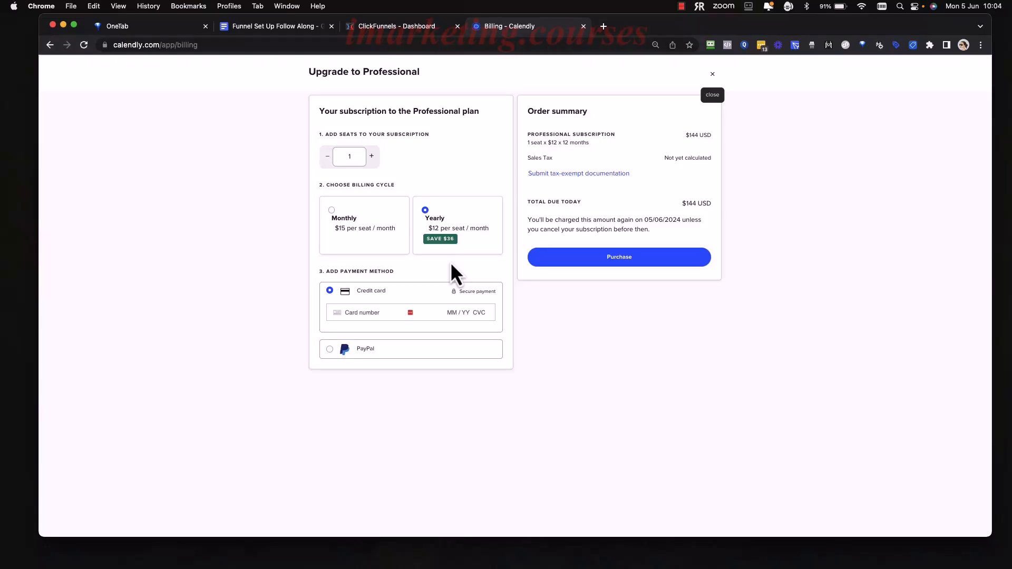
left_click(332, 210)
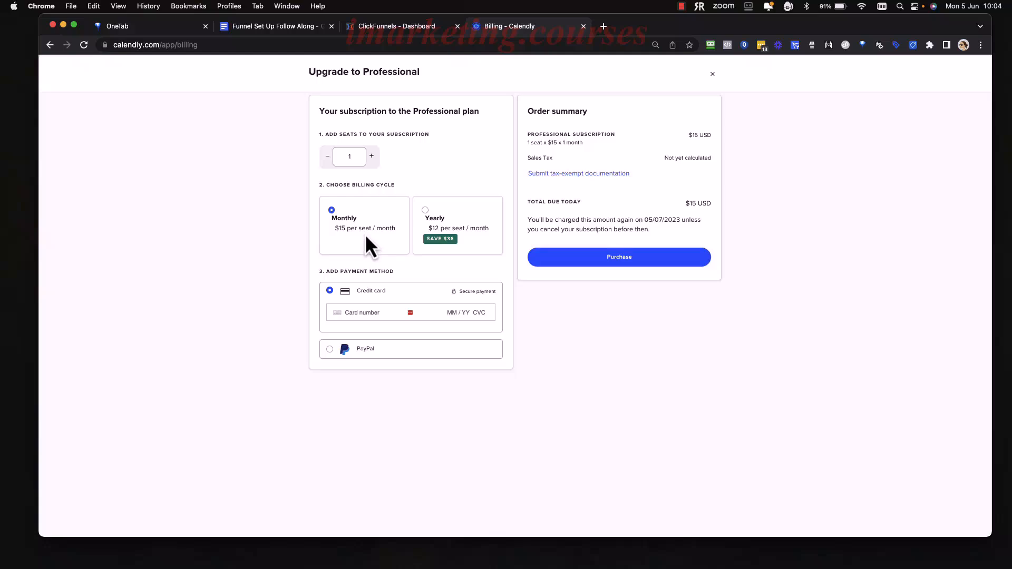
scroll(366, 242, "down", 2)
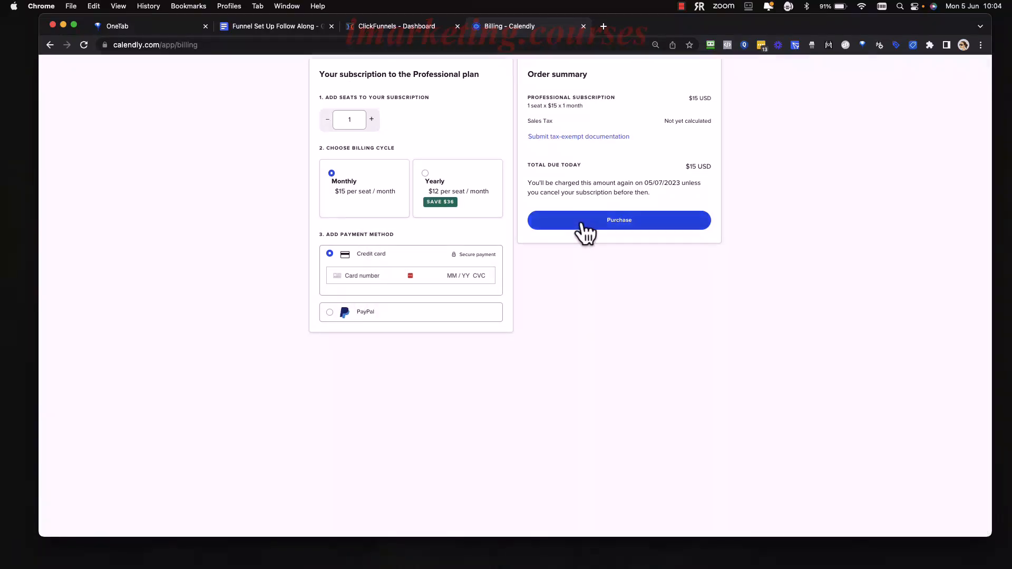
scroll(583, 228, "up", 1)
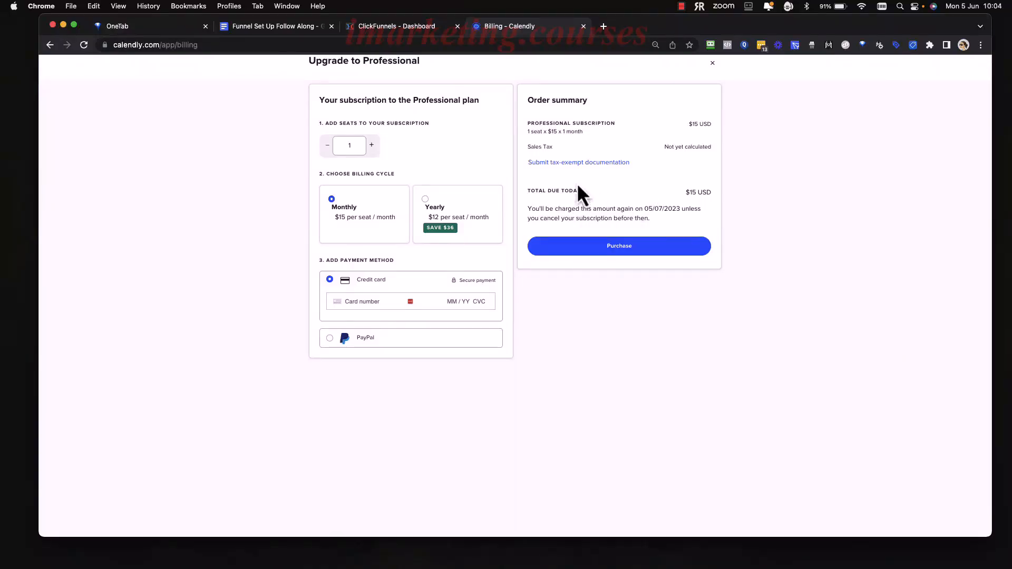
scroll(548, 156, "up", 1)
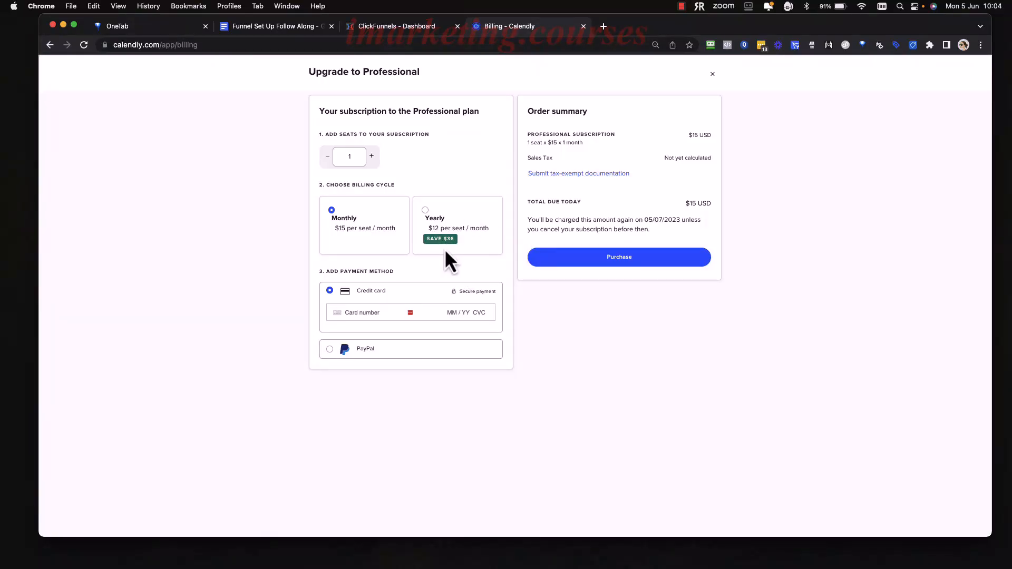
left_click(637, 253)
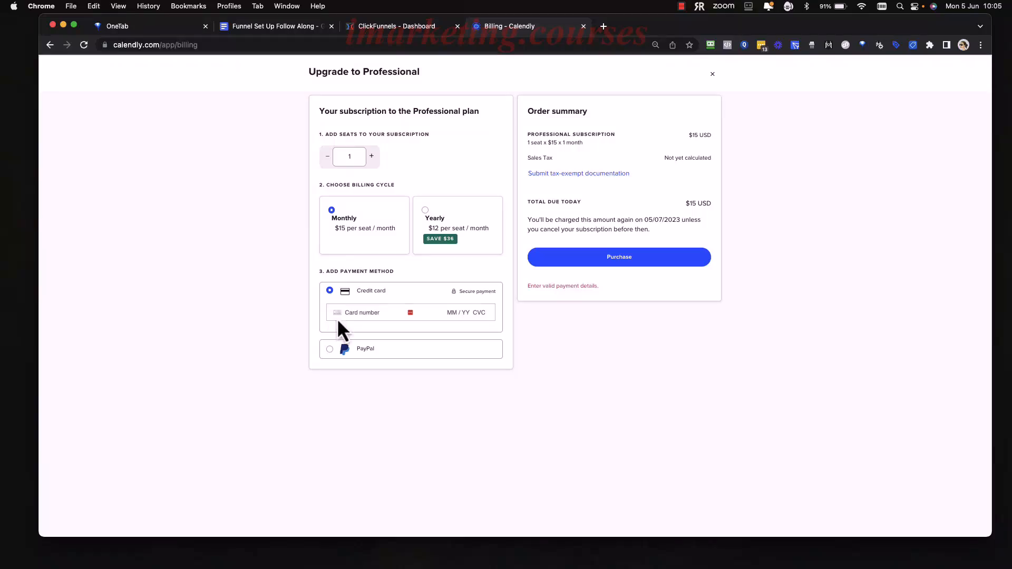
left_click(711, 74)
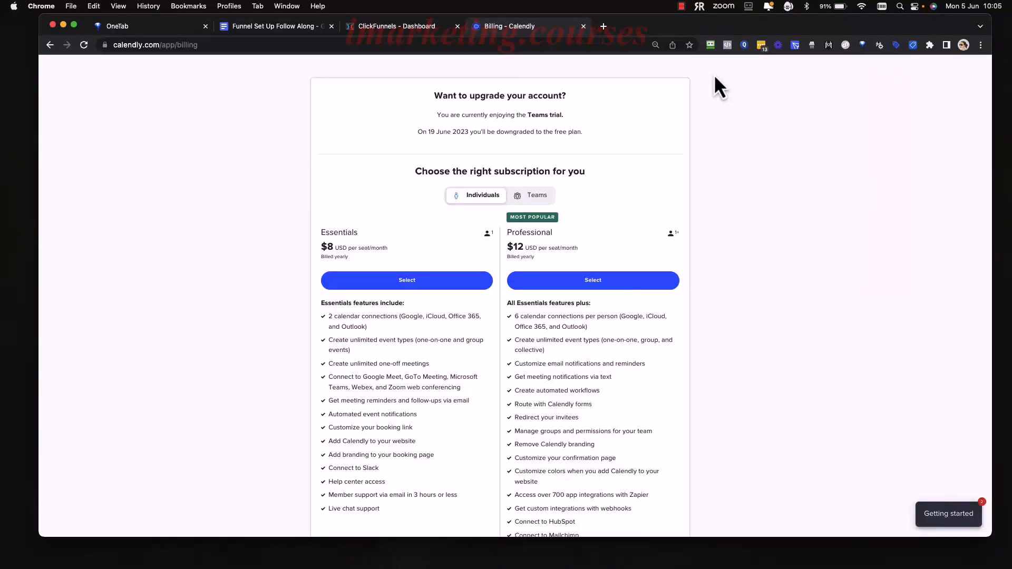
Preview the Teams plan checkout with monthly billing, leave it without purchasing and return to the Calendly home page.
left_click(534, 196)
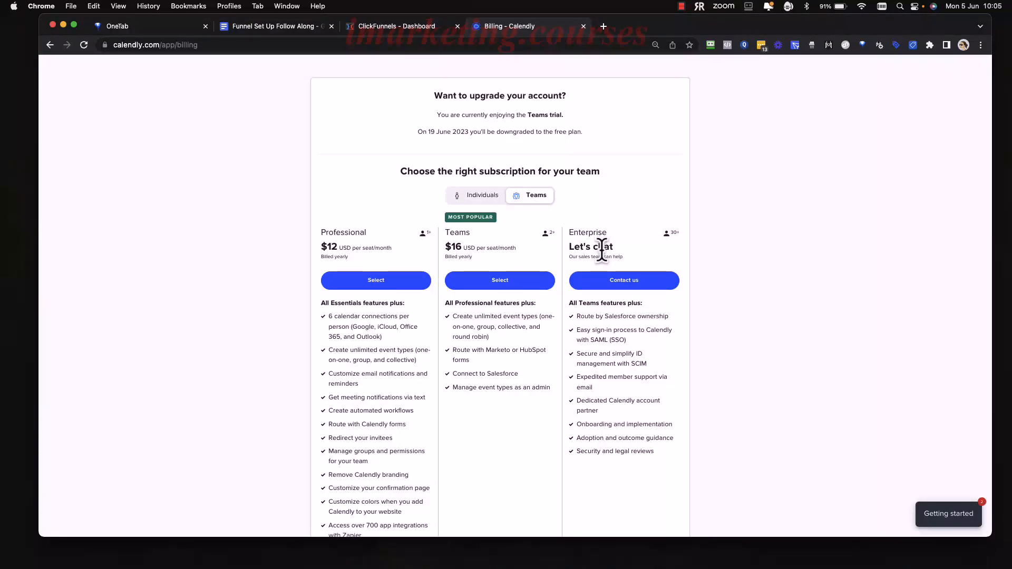
scroll(600, 256, "down", 1)
scroll(438, 253, "down", 1)
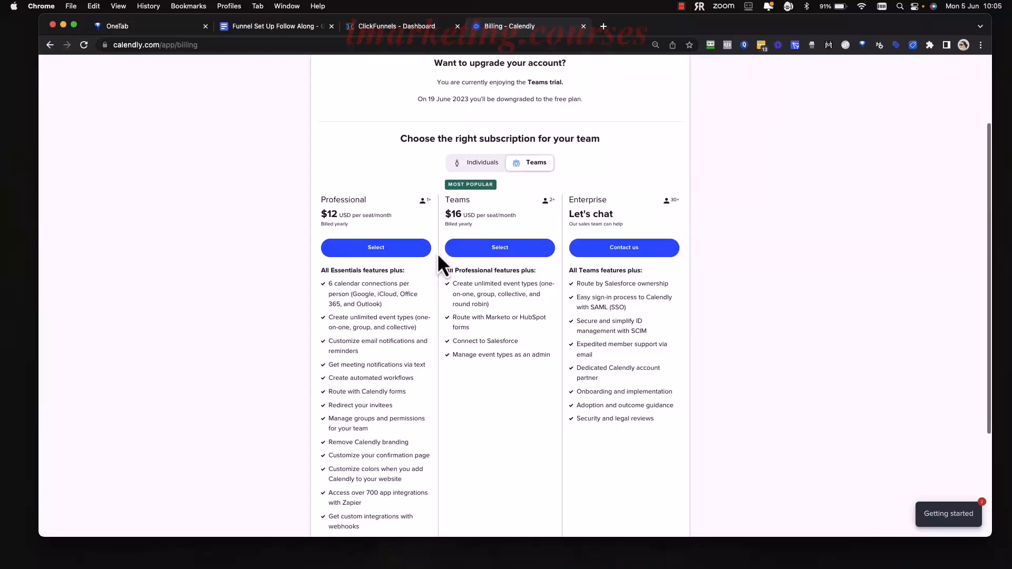
scroll(438, 254, "down", 1)
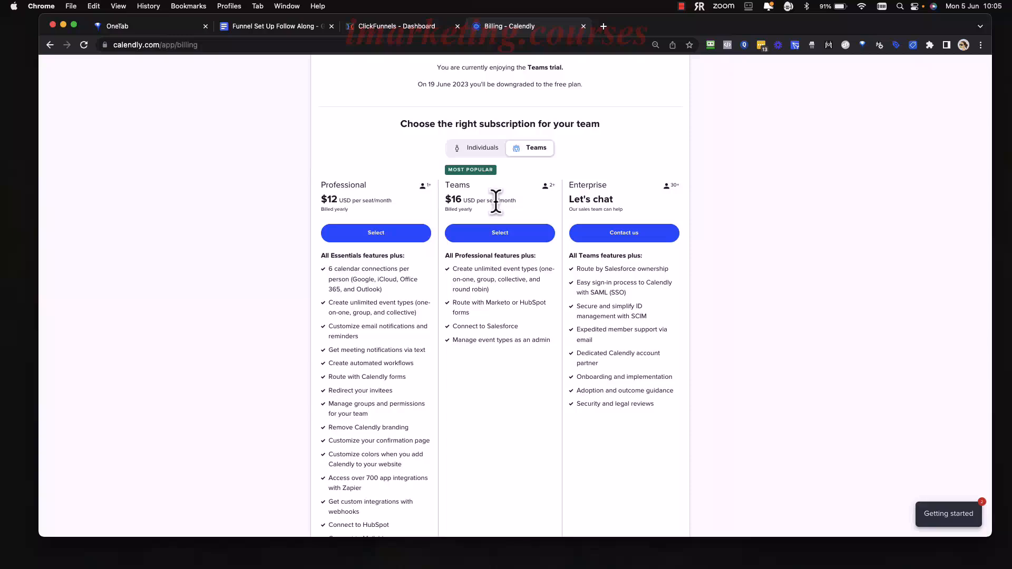
left_click(500, 233)
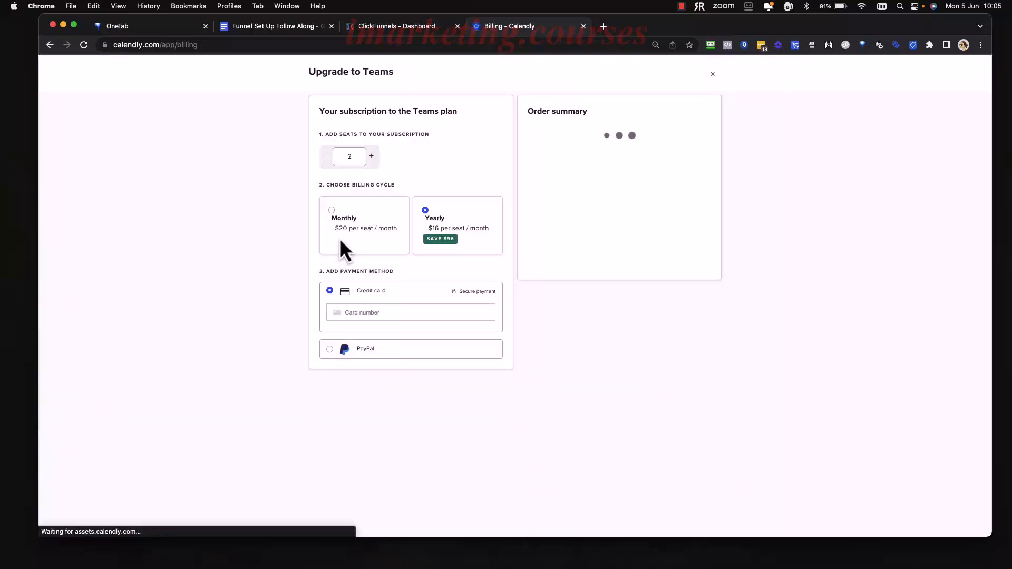
left_click(350, 229)
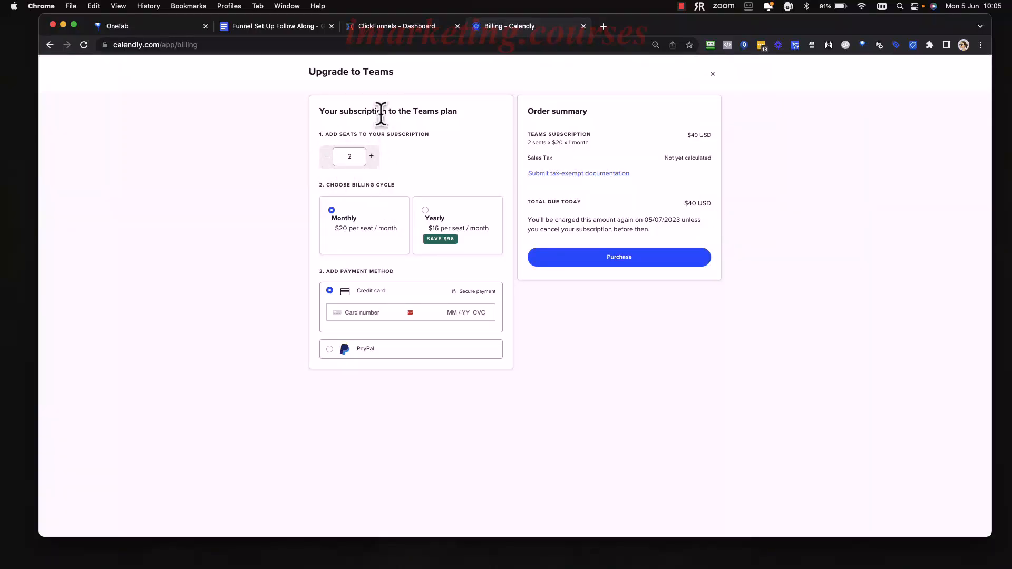
left_click(712, 74)
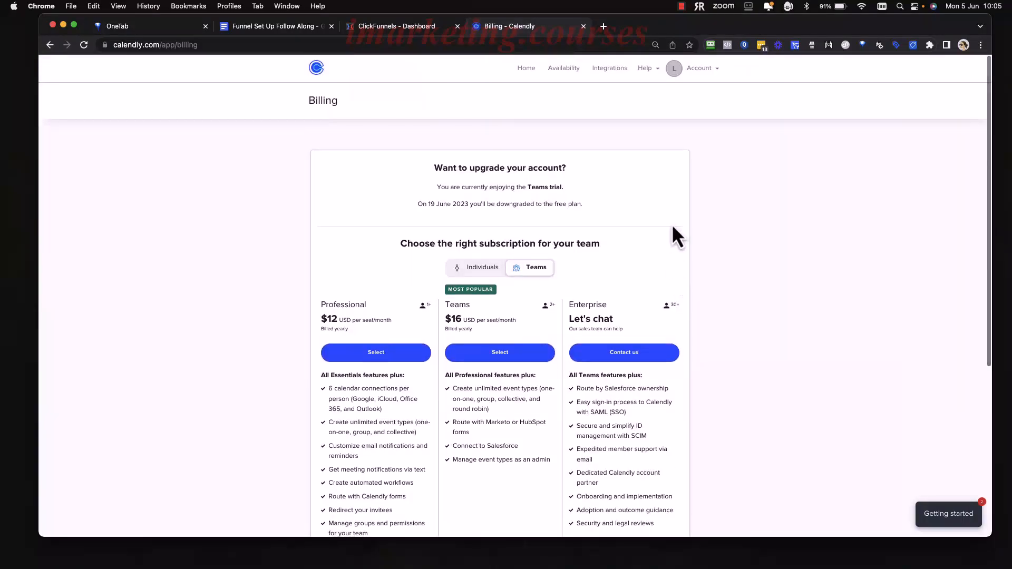
left_click(525, 70)
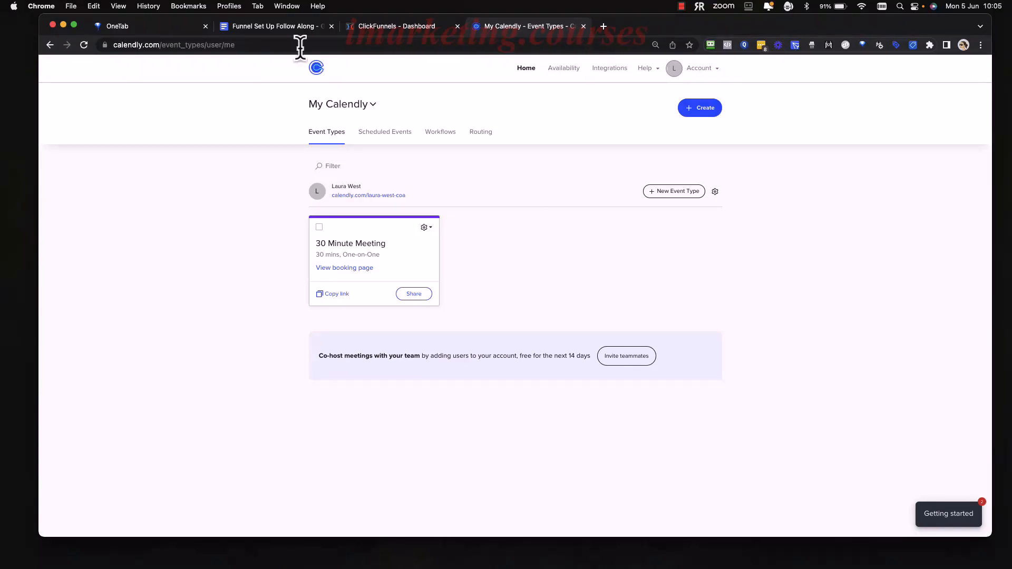
Switch to the Funnel Set Up Follow Along document and review section 2.2 Settings, starting with creating the booking event.
left_click(286, 27)
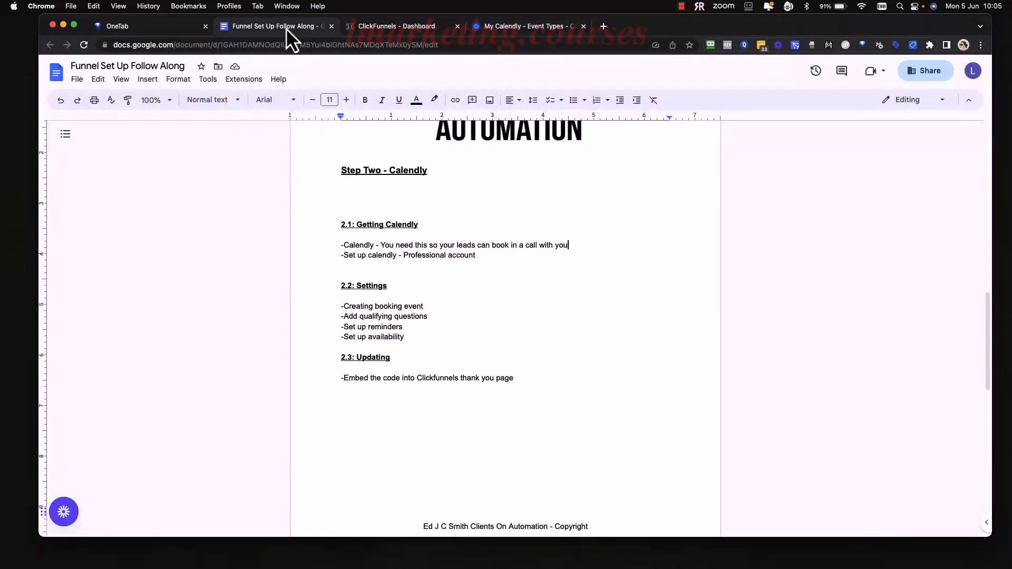
left_click(511, 335)
scroll(372, 235, "down", 2)
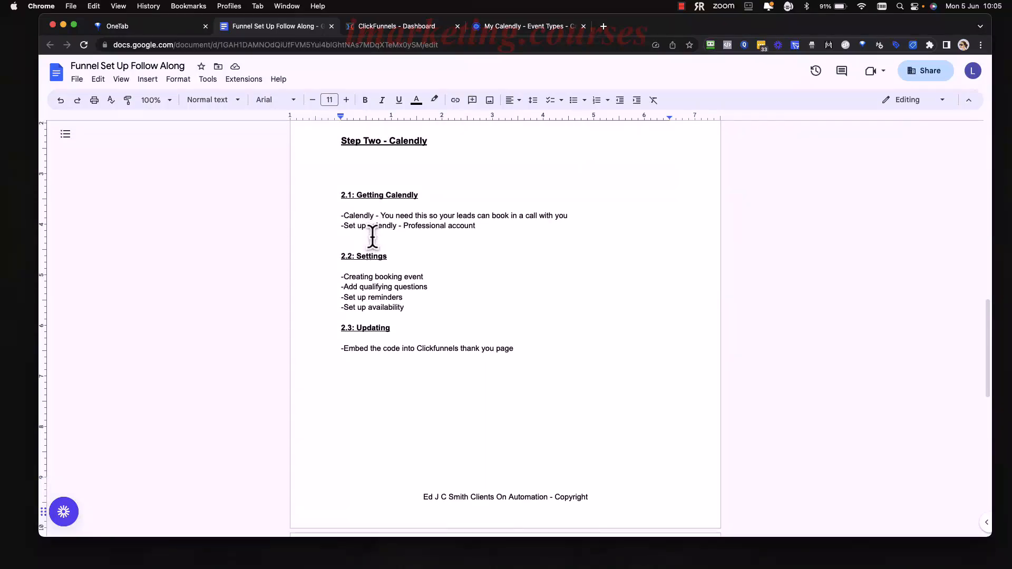
left_click_drag(389, 230, 342, 231)
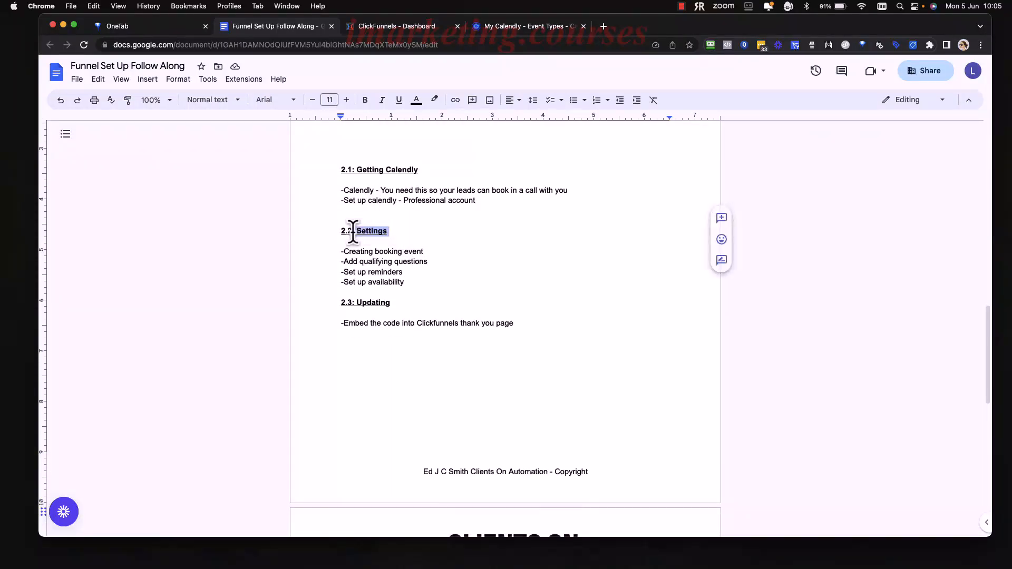
left_click_drag(427, 251, 393, 252)
left_click(434, 251)
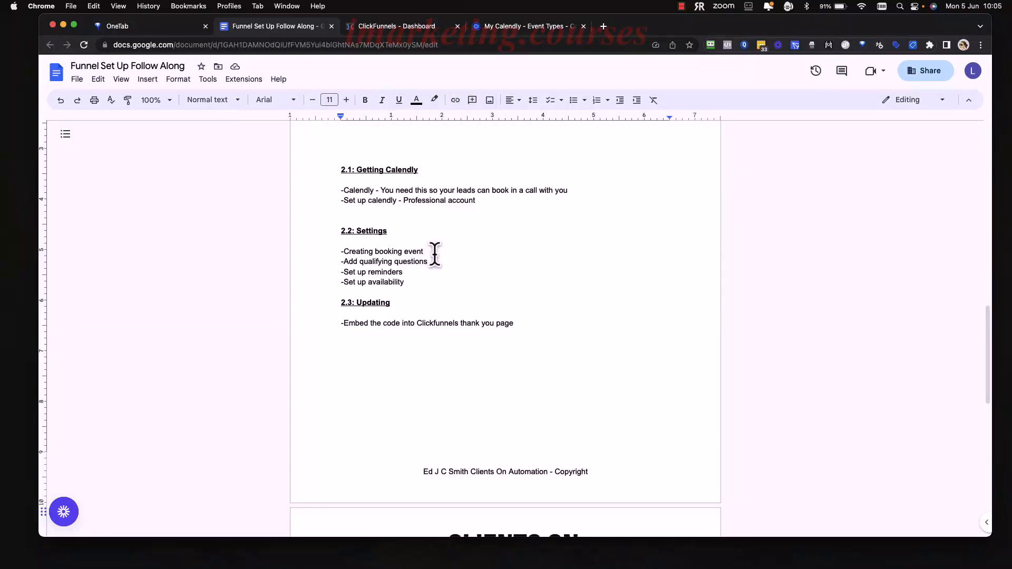
Switch to Calendly and start a new One-on-One event type.
left_click(510, 29)
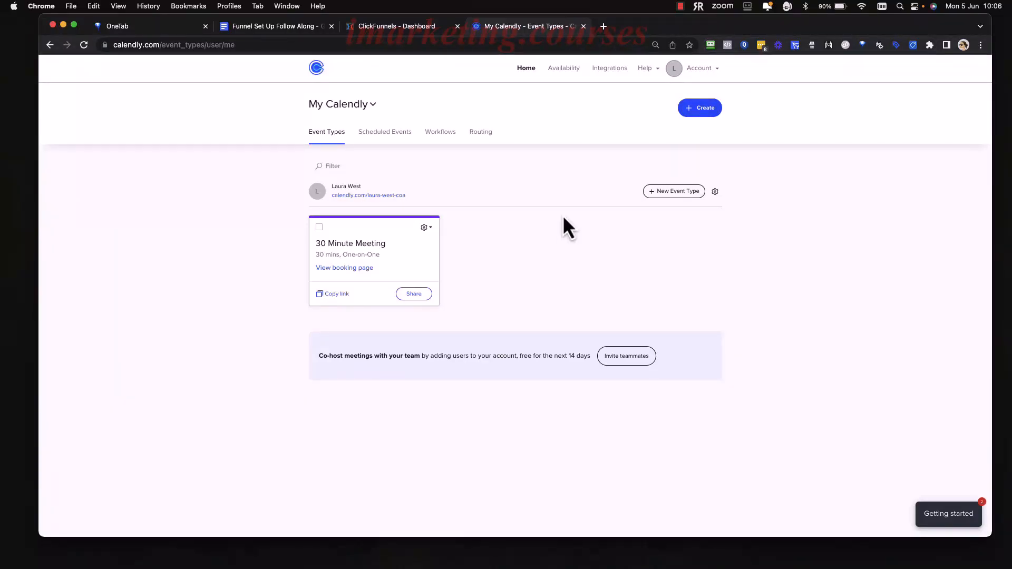
left_click(710, 112)
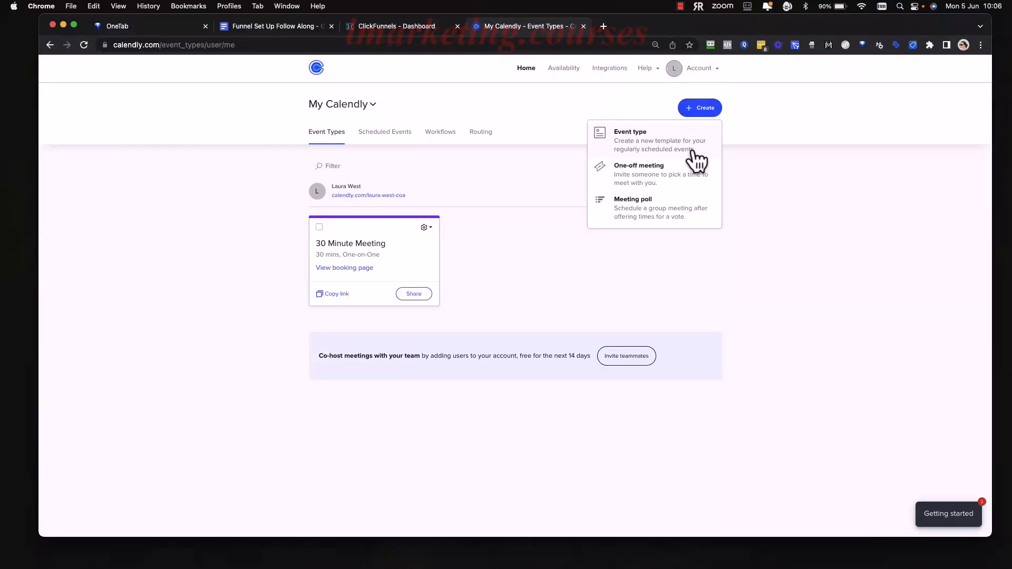
left_click(558, 280)
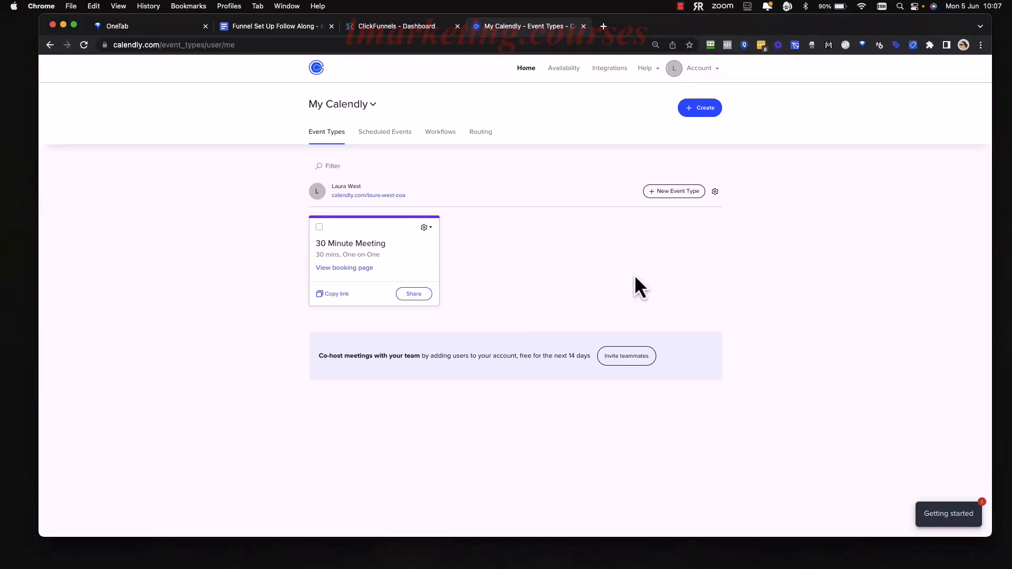
left_click(669, 195)
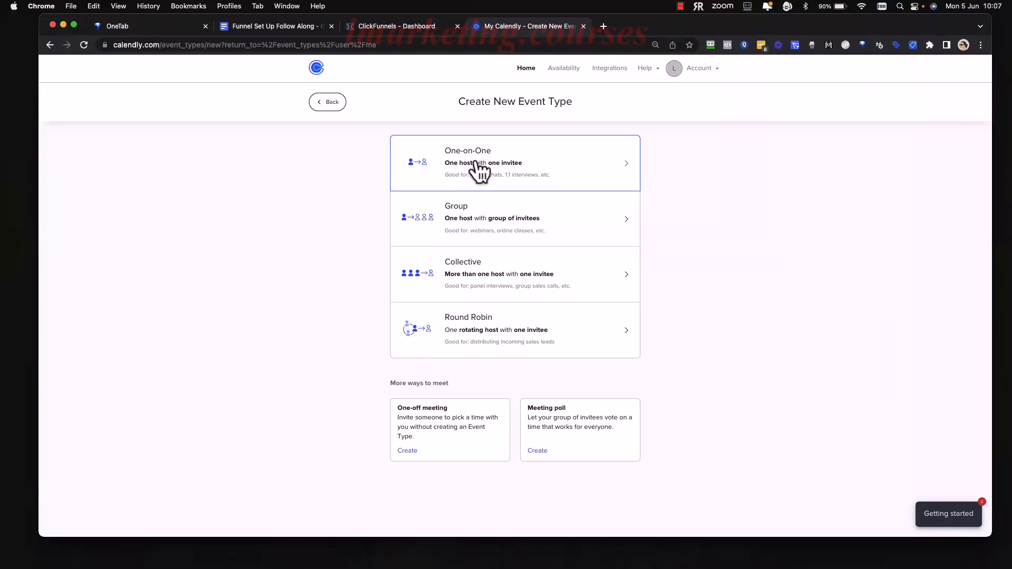
left_click(561, 165)
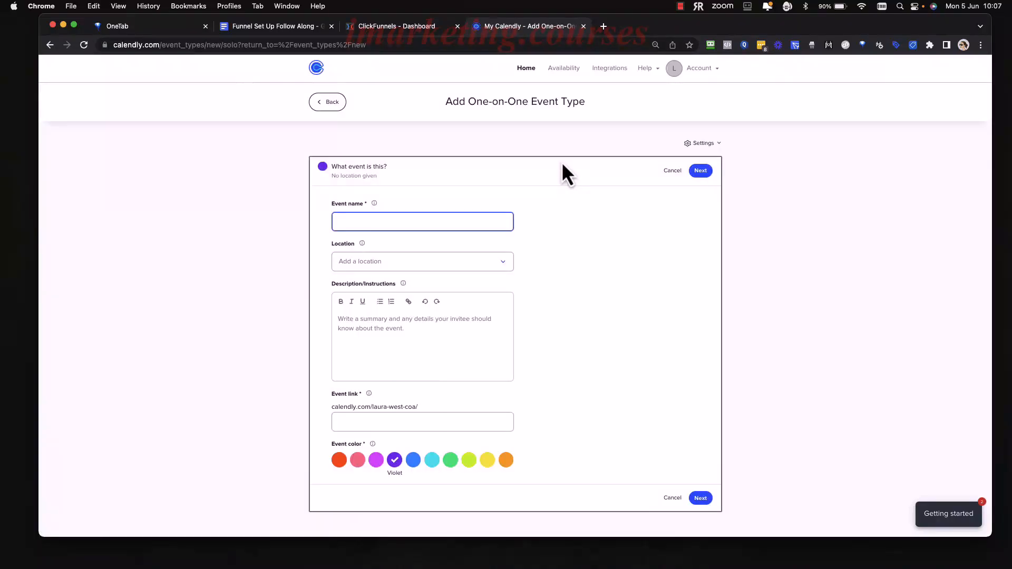
Name the event "Strategy Session".
scroll(580, 231, "down", 1)
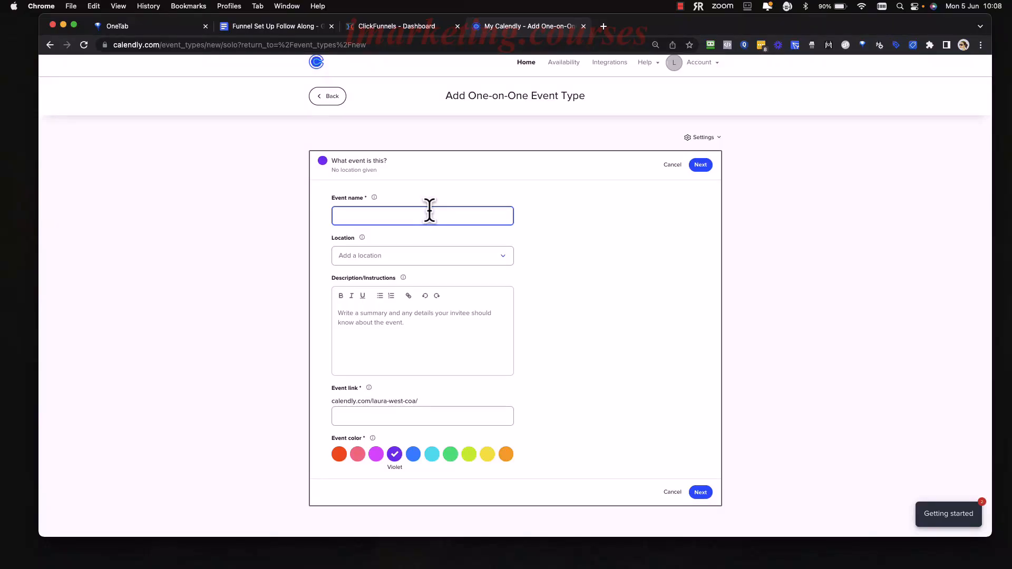
type("Star")
key("BackSpace")
key("BackSpace")
type("rategy Session")
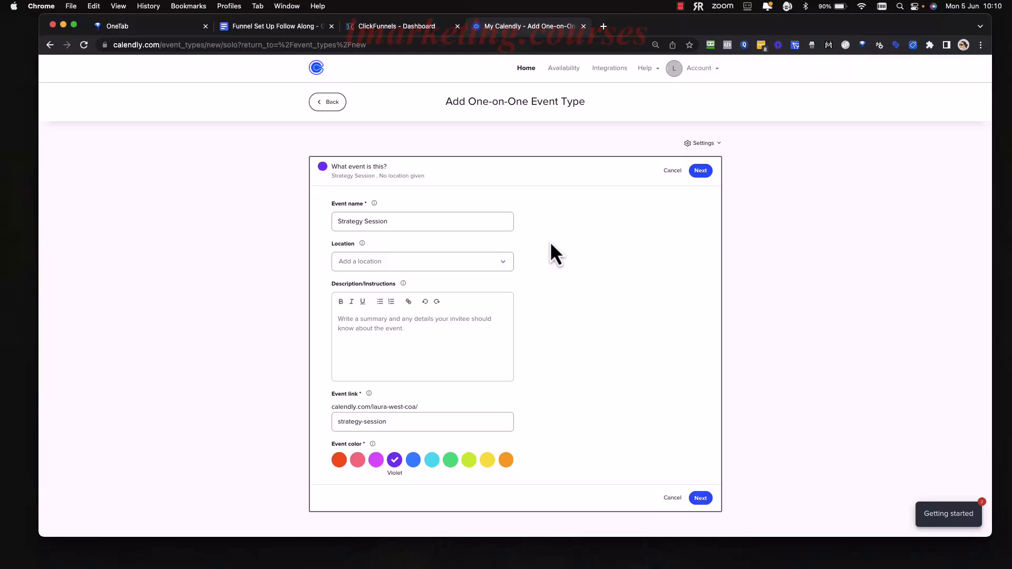
Set the event's location to Zoom.
left_click(490, 263)
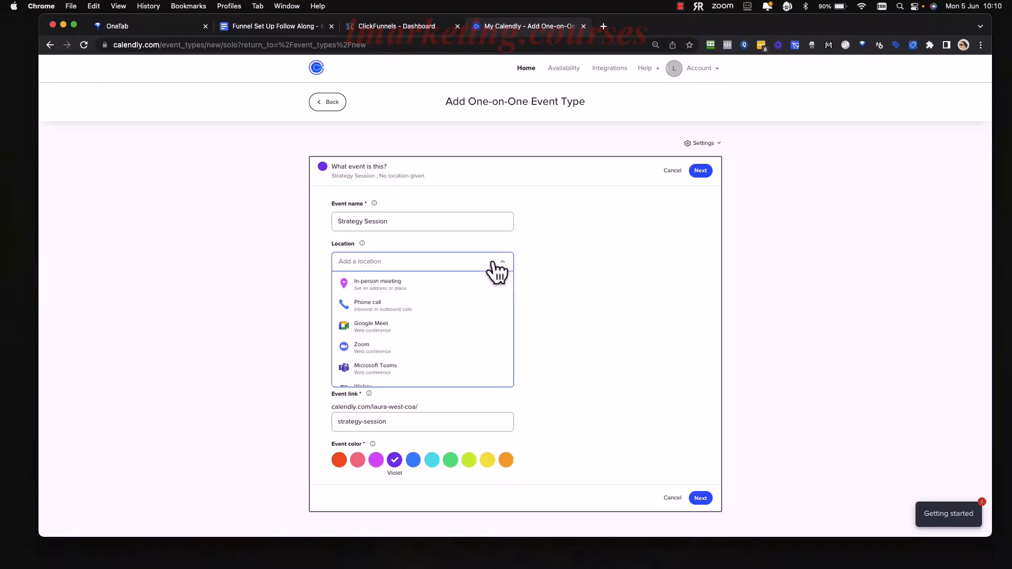
scroll(412, 316, "down", 1)
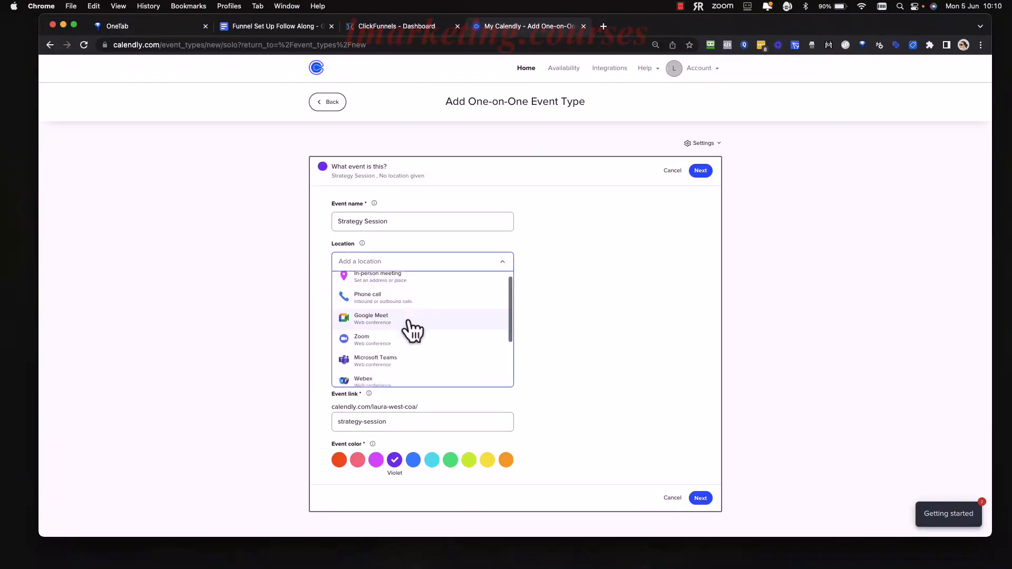
scroll(409, 321, "down", 1)
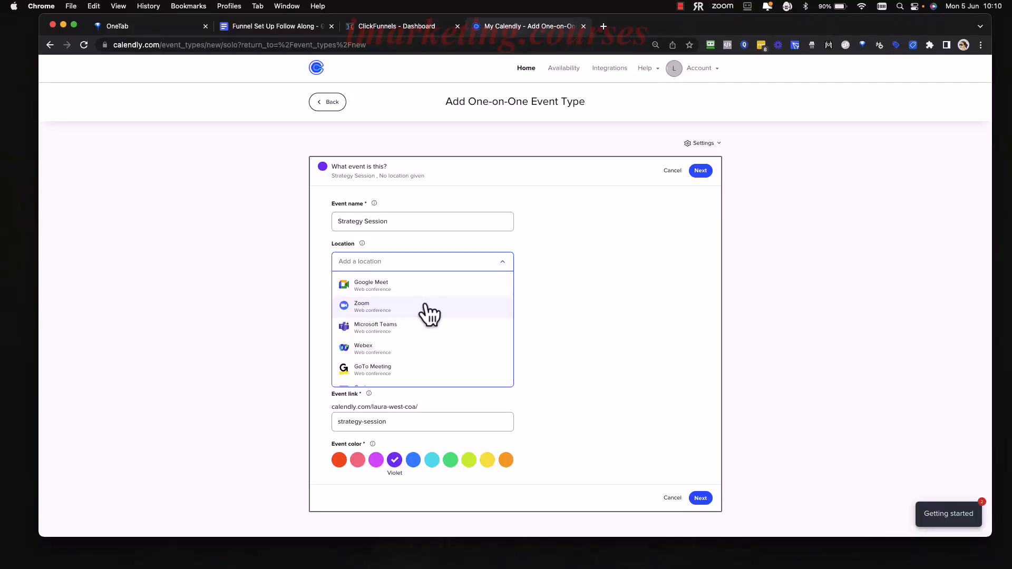
left_click(397, 308)
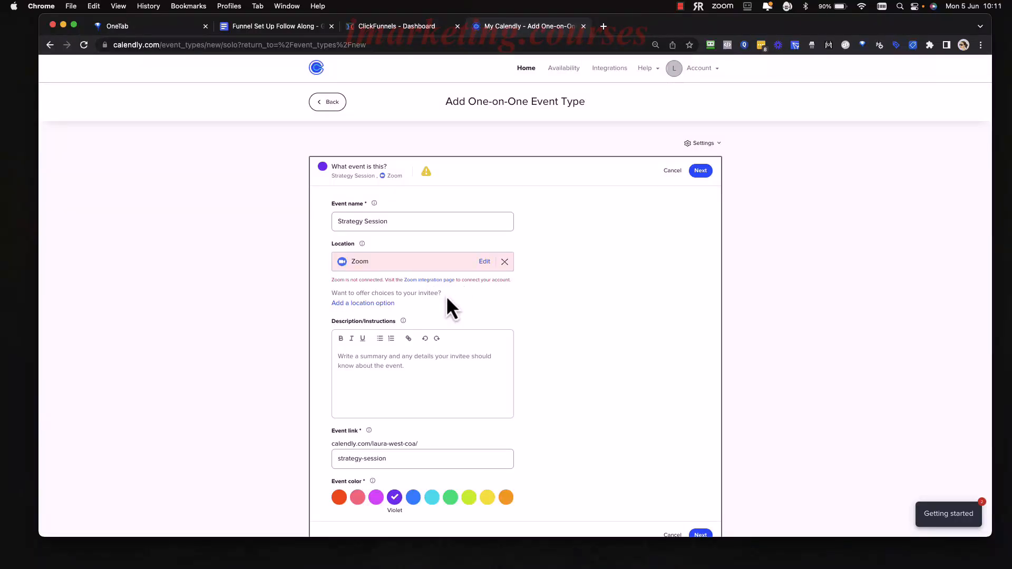
Start connecting Zoom from the location's integration page and sign in to Zoom with the Google work account.
left_click(441, 279)
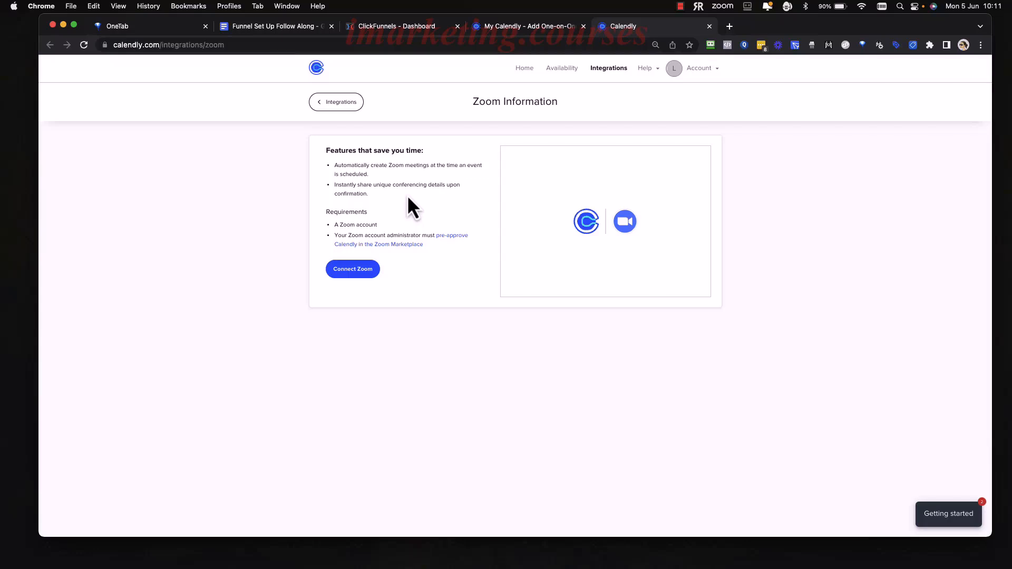
left_click(365, 275)
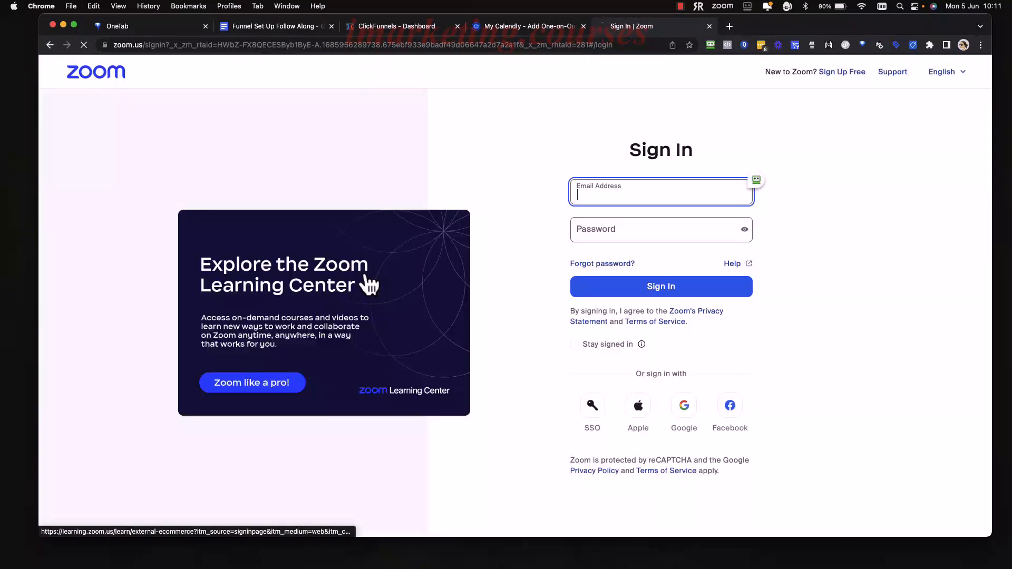
left_click(687, 414)
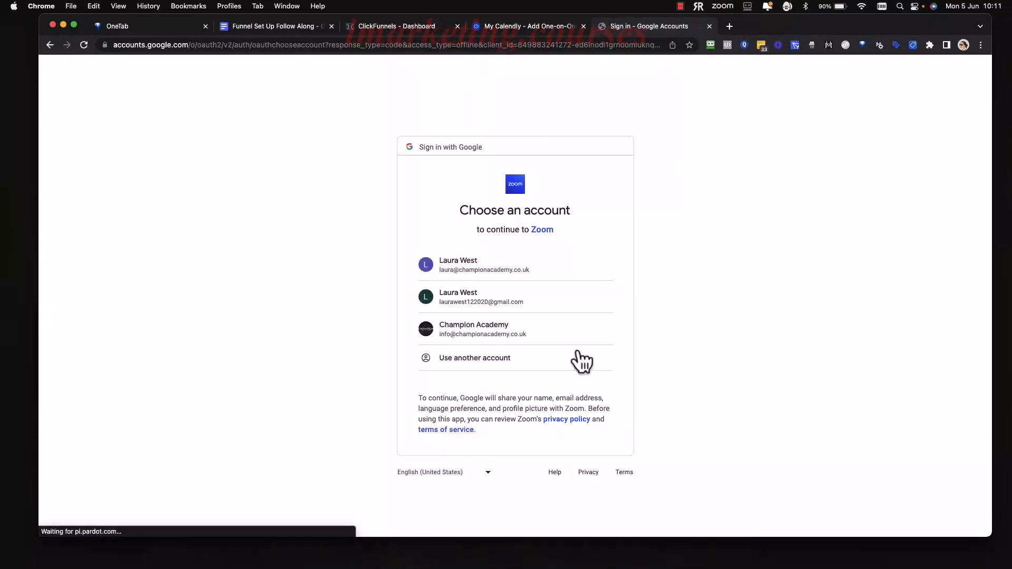
left_click(499, 269)
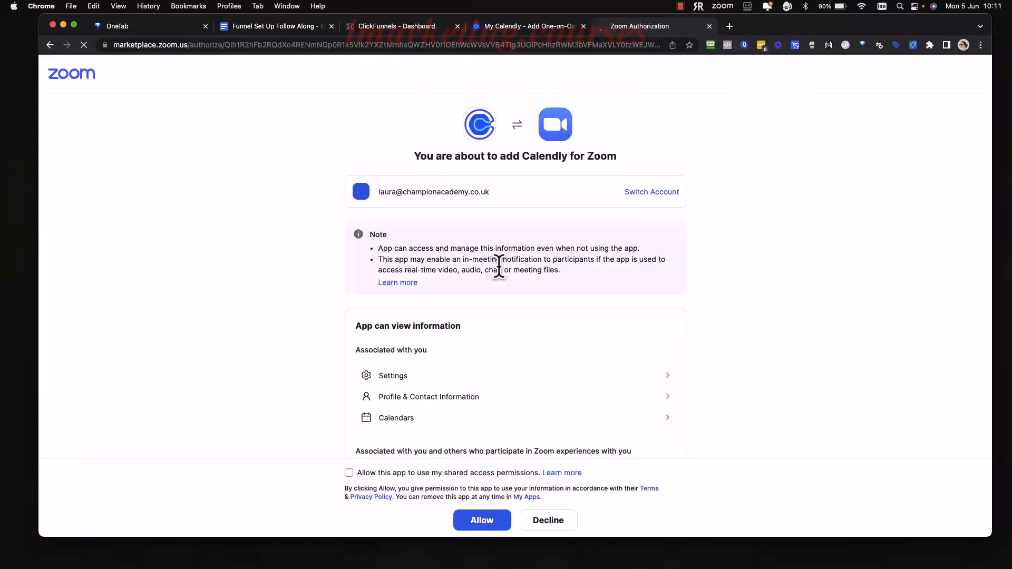
Authorize Calendly for Zoom including shared access permissions, and close the Zoom setup page.
scroll(579, 299, "down", 5)
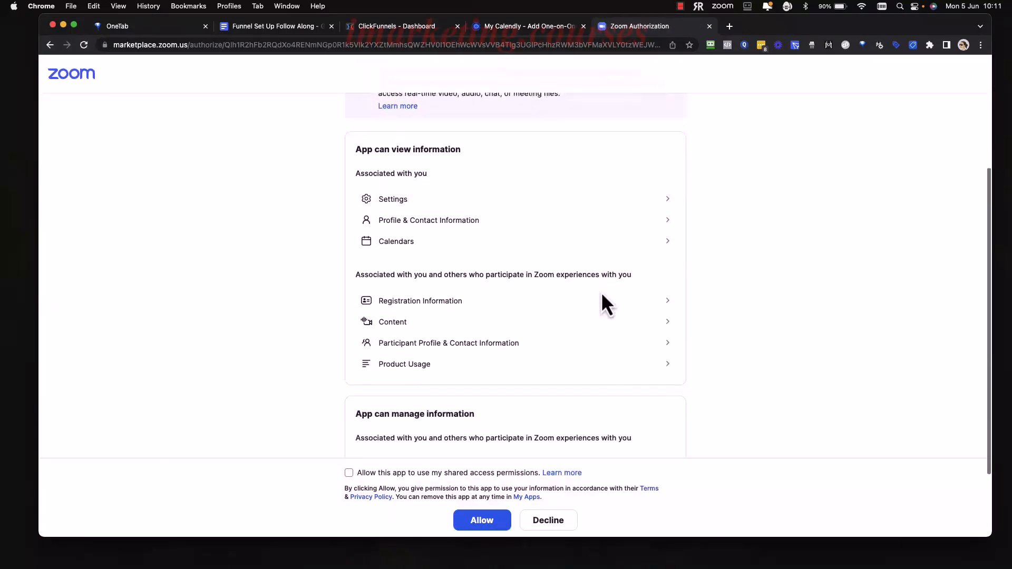
scroll(603, 295, "down", 3)
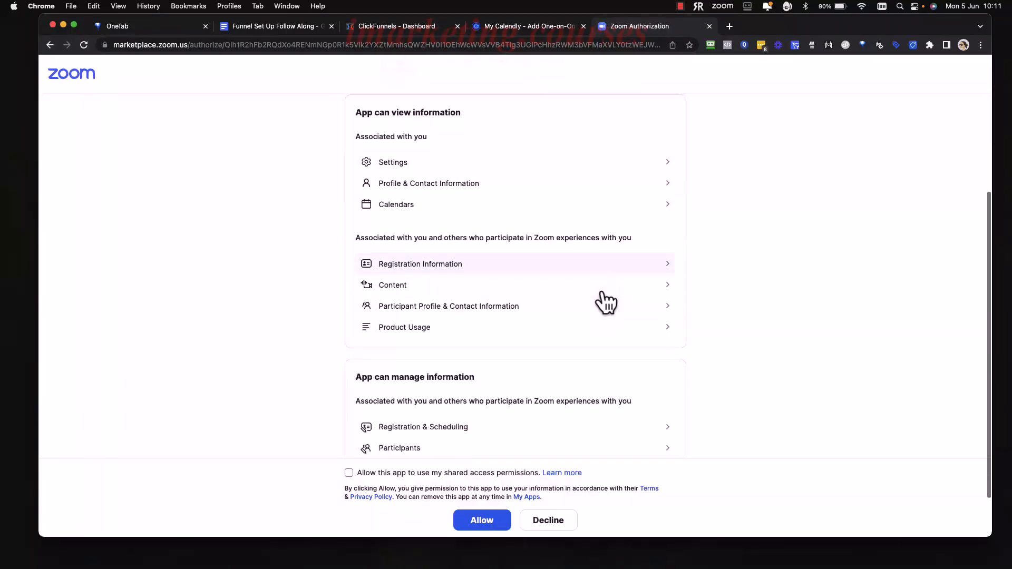
left_click(349, 472)
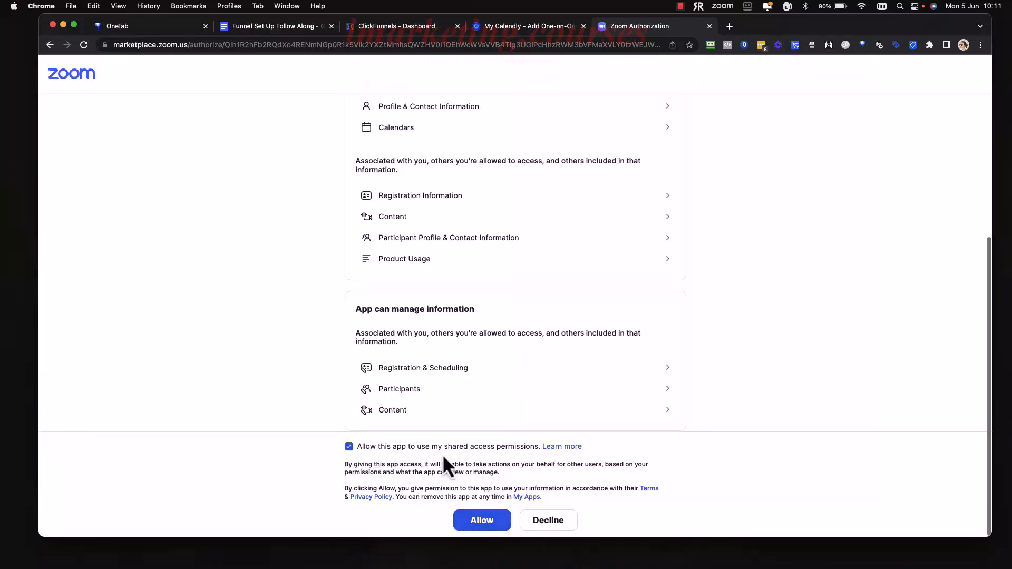
left_click(488, 527)
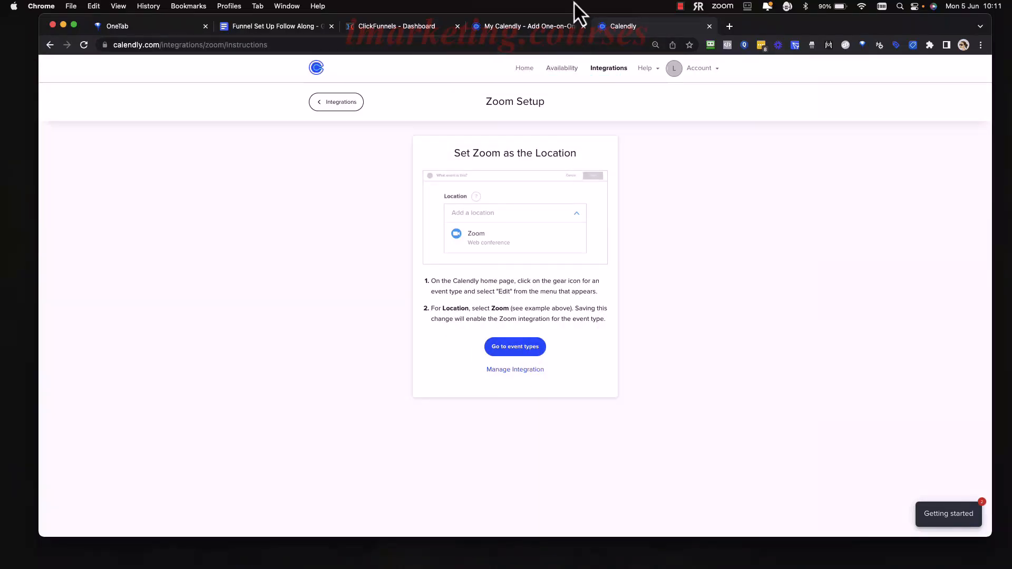
left_click(709, 26)
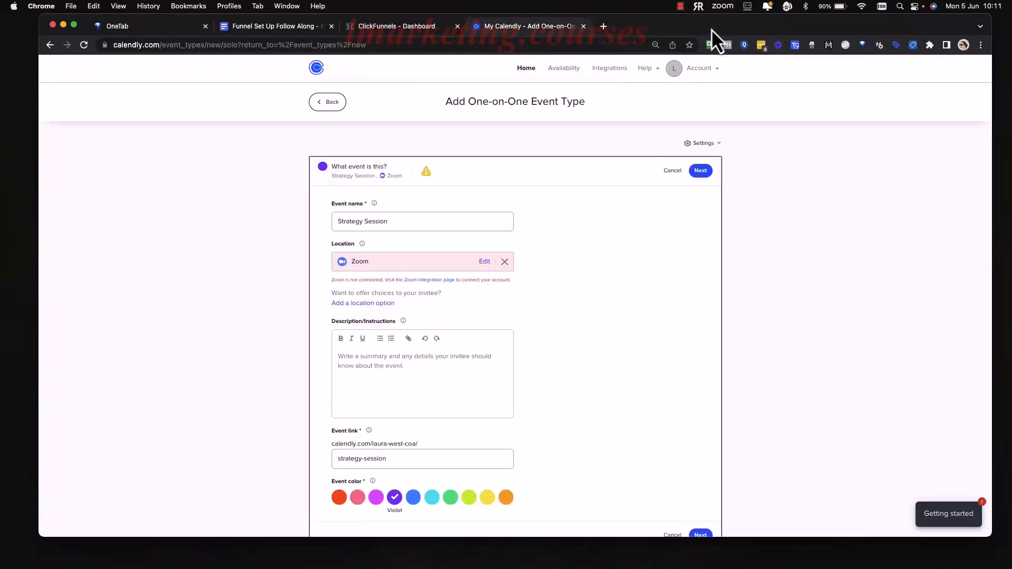
Review the event's description, link and name fields without editing them.
left_click(86, 46)
left_click(479, 221)
scroll(452, 318, "down", 2)
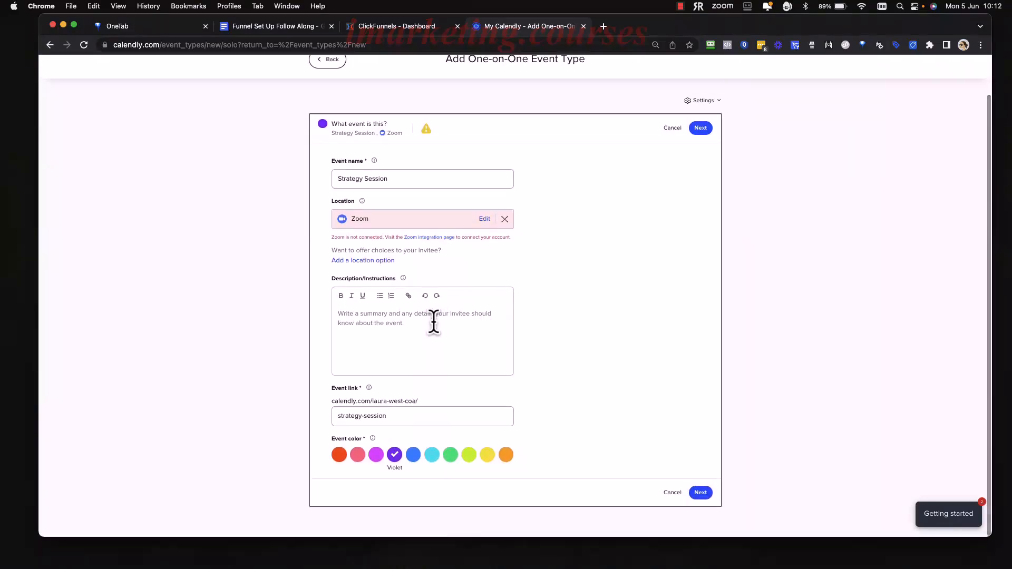
left_click(432, 321)
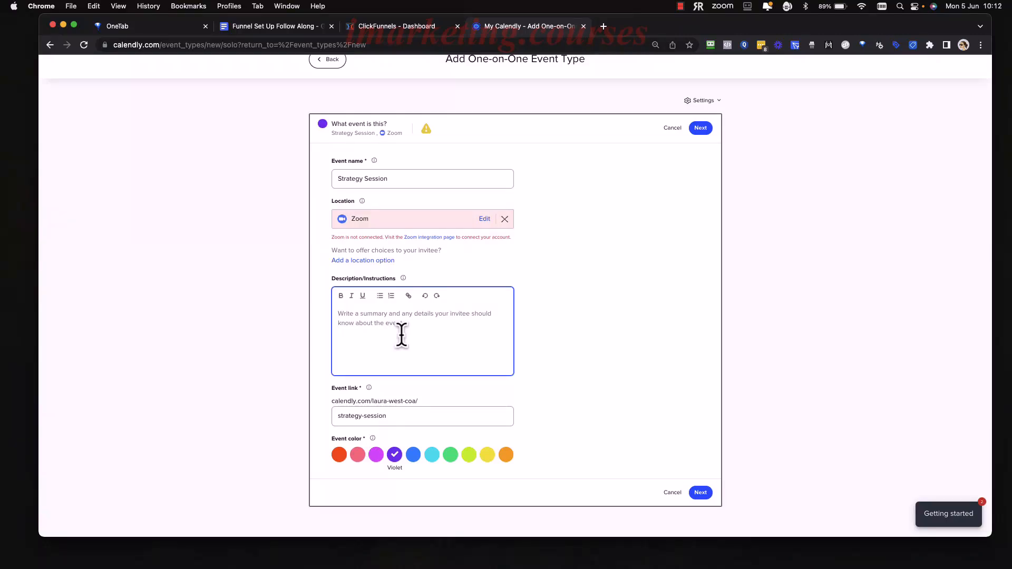
scroll(412, 333, "down", 1)
scroll(412, 333, "up", 1)
left_click(403, 416)
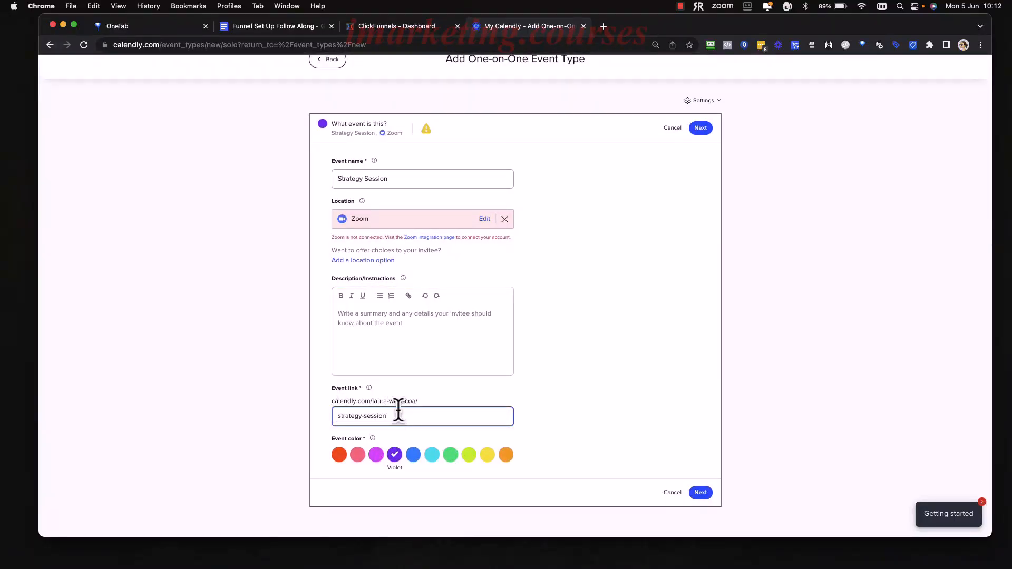
left_click_drag(391, 416, 338, 416)
left_click(405, 415)
left_click_drag(388, 179, 334, 182)
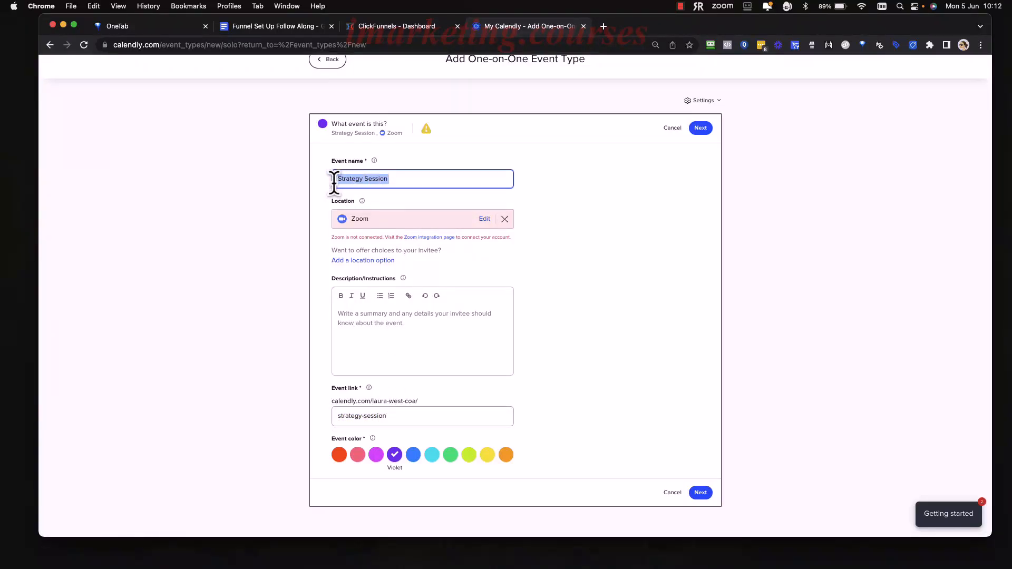
left_click(554, 333)
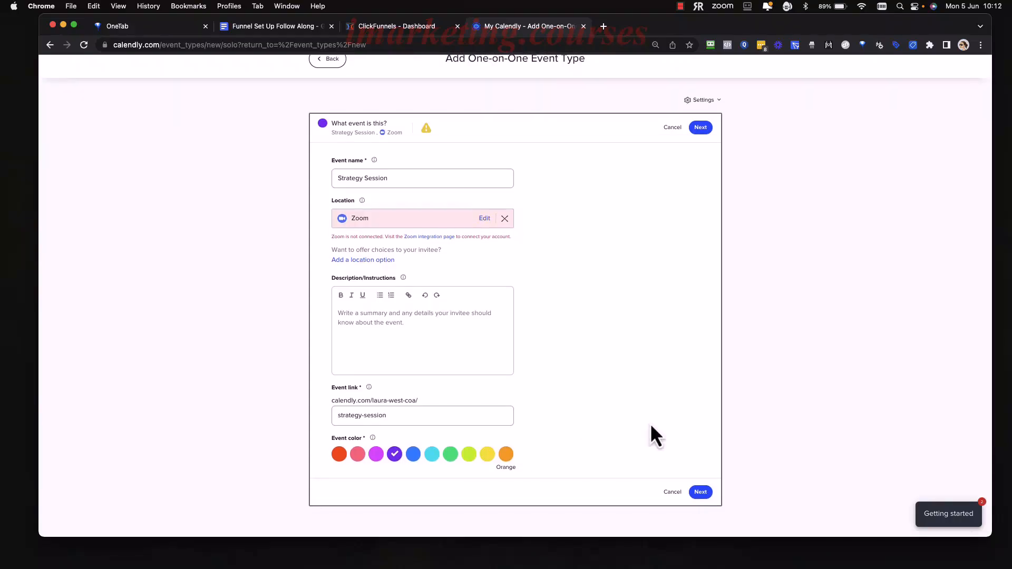
Save the event details and let invitees schedule up to 3 calendar days into the future.
left_click(701, 492)
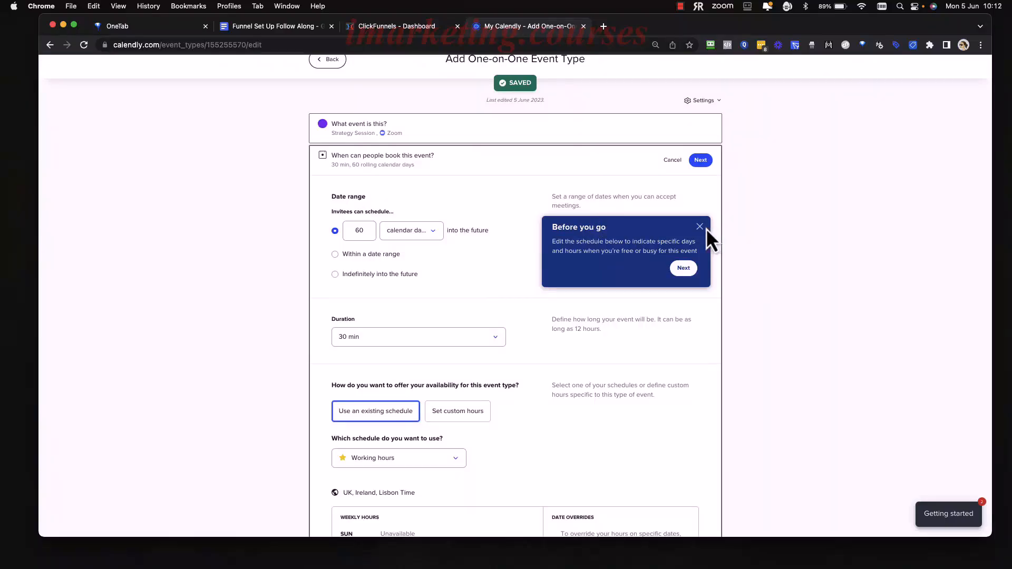
left_click(701, 227)
scroll(511, 247, "down", 1)
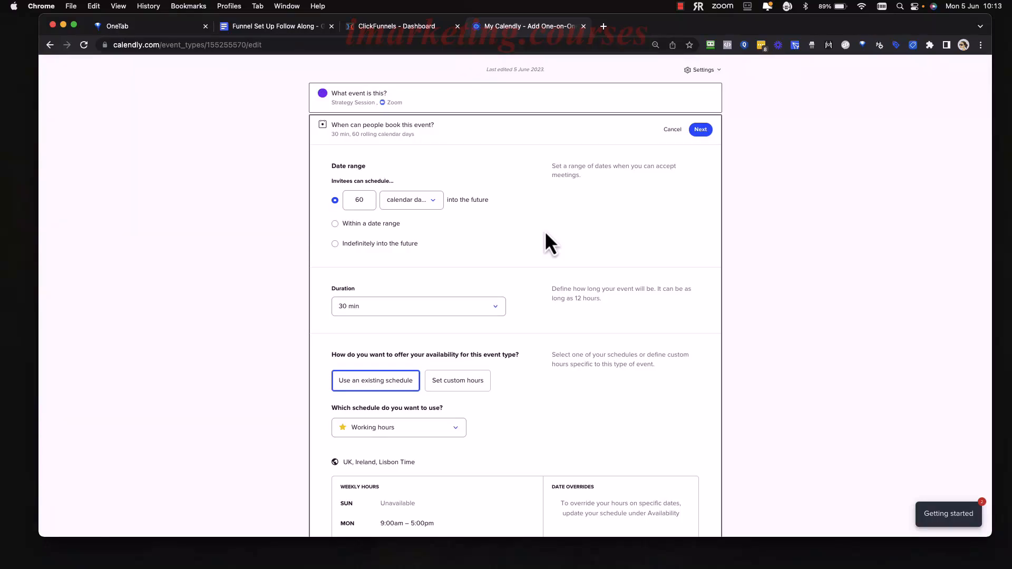
double_click(363, 202)
type("3")
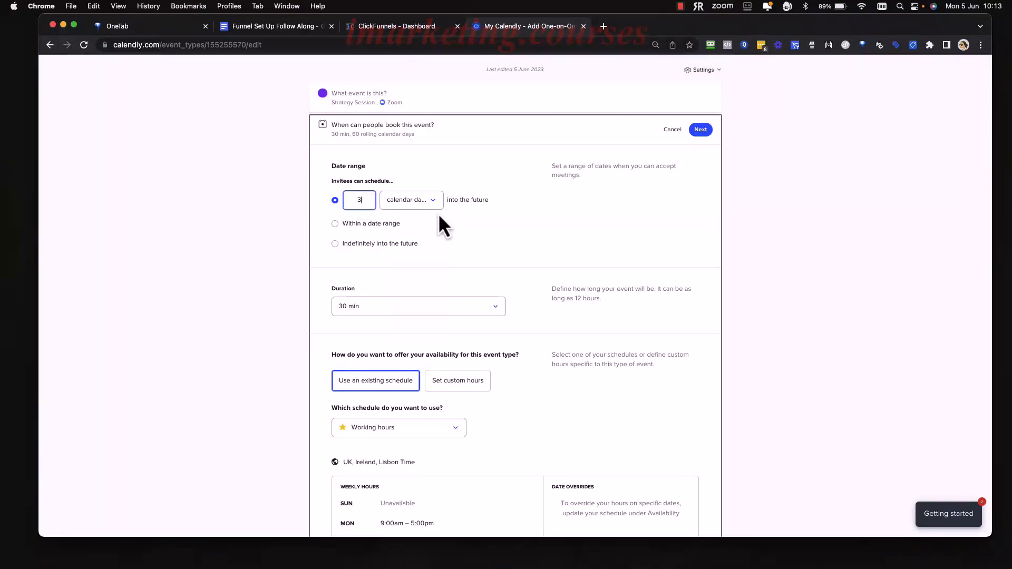
left_click(470, 228)
Set the event's duration to 45 min.
scroll(441, 227, "down", 3)
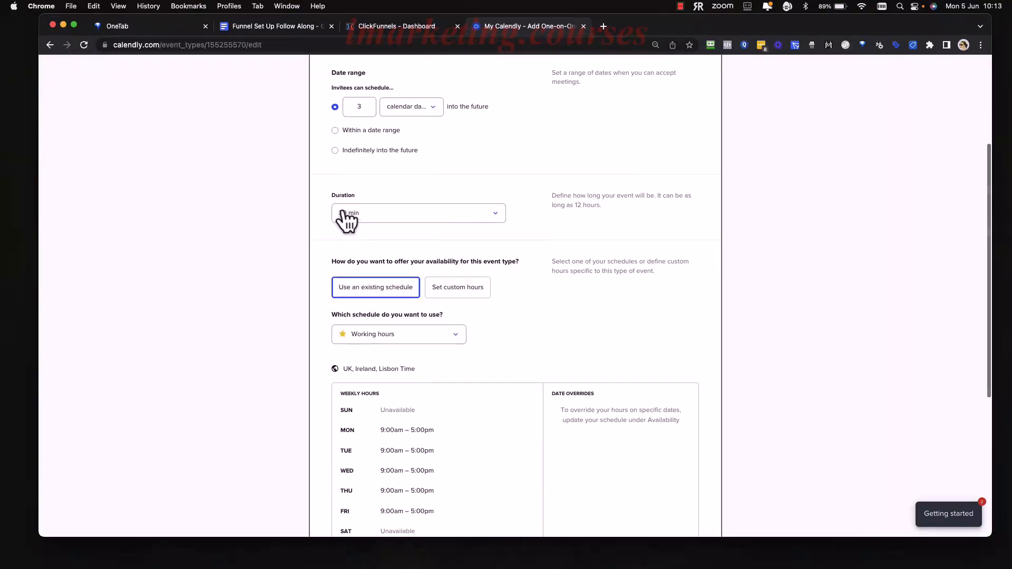
left_click(497, 222)
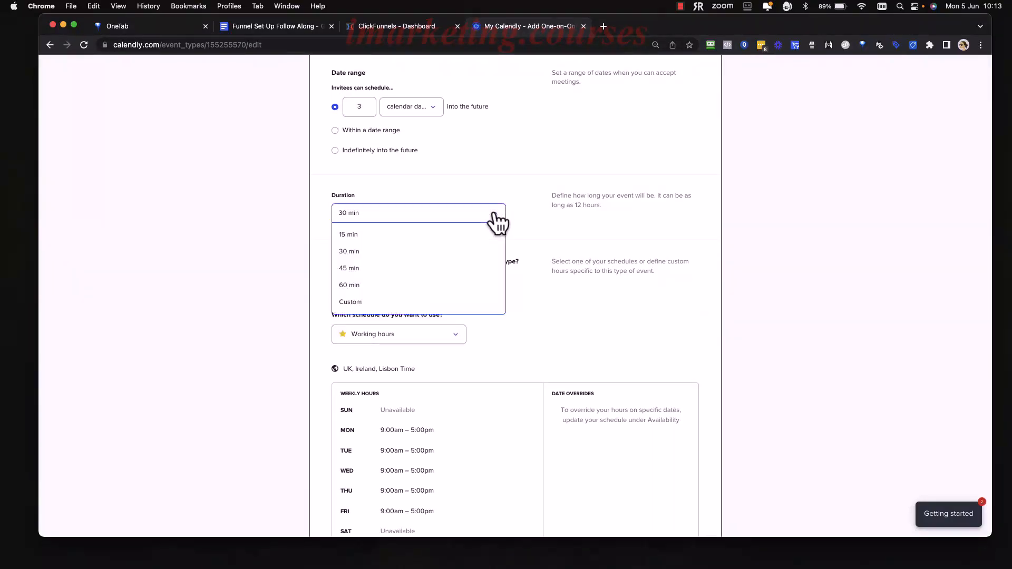
left_click(374, 270)
Look over the weekly working hours and switch the event's availability to custom hours.
scroll(538, 222, "down", 1)
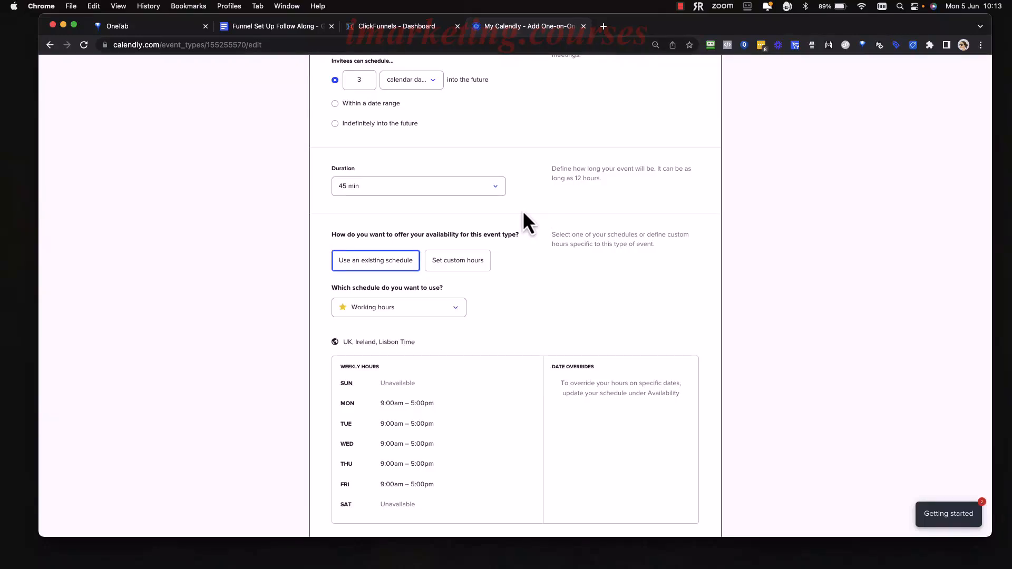
scroll(520, 289, "down", 3)
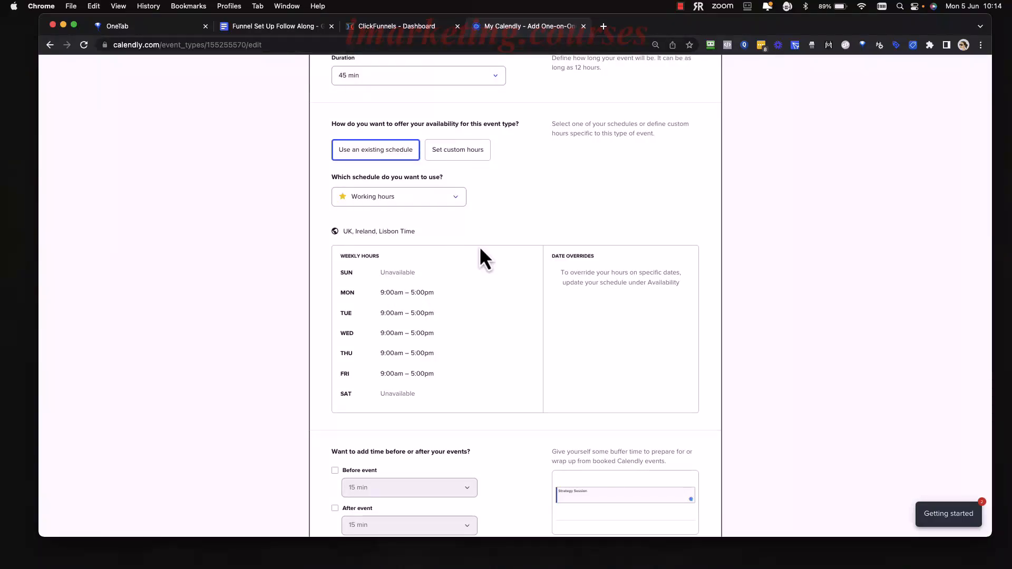
scroll(479, 246, "up", 6)
scroll(479, 245, "down", 7)
scroll(464, 201, "up", 2)
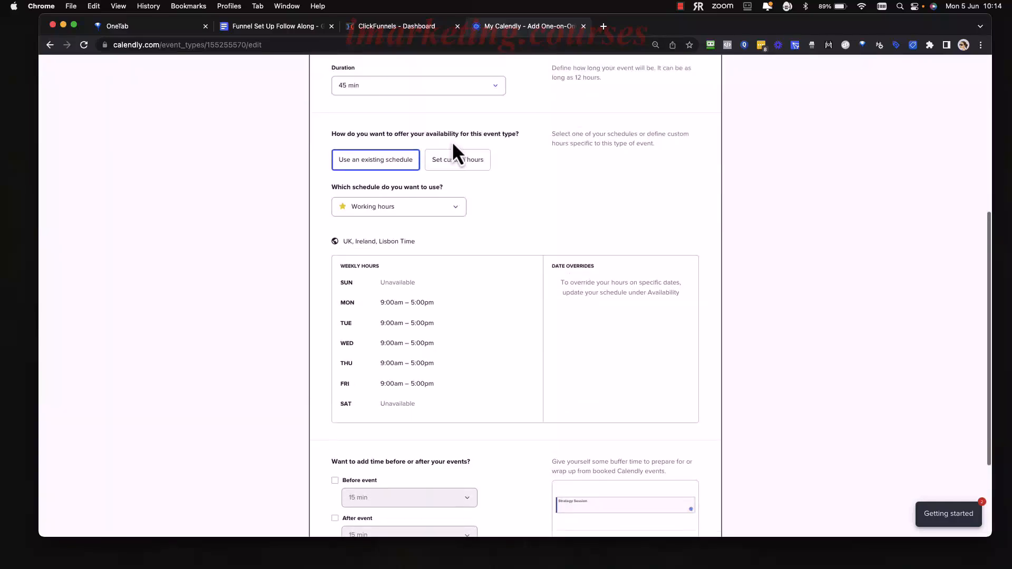
left_click(453, 166)
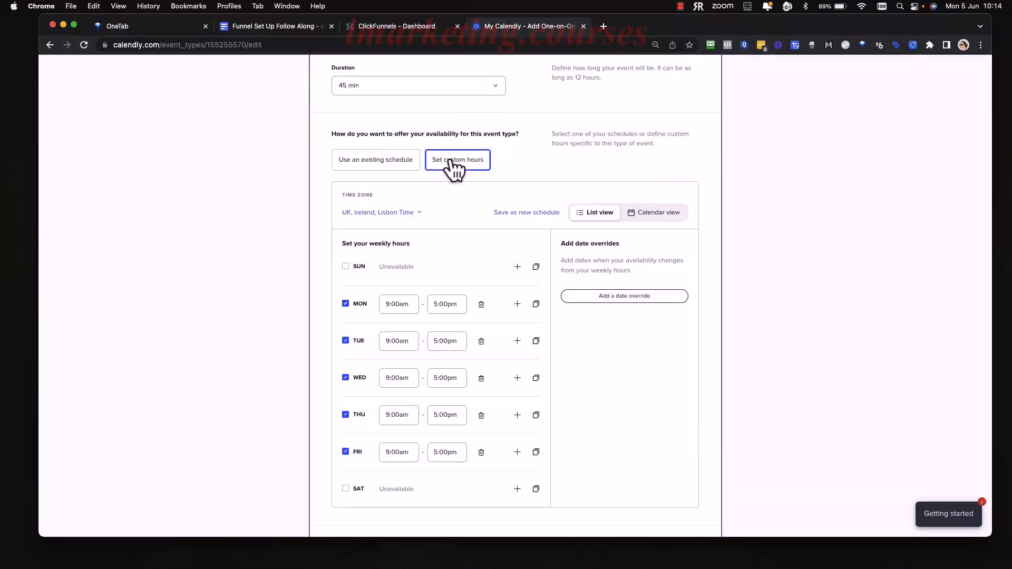
scroll(504, 228, "down", 2)
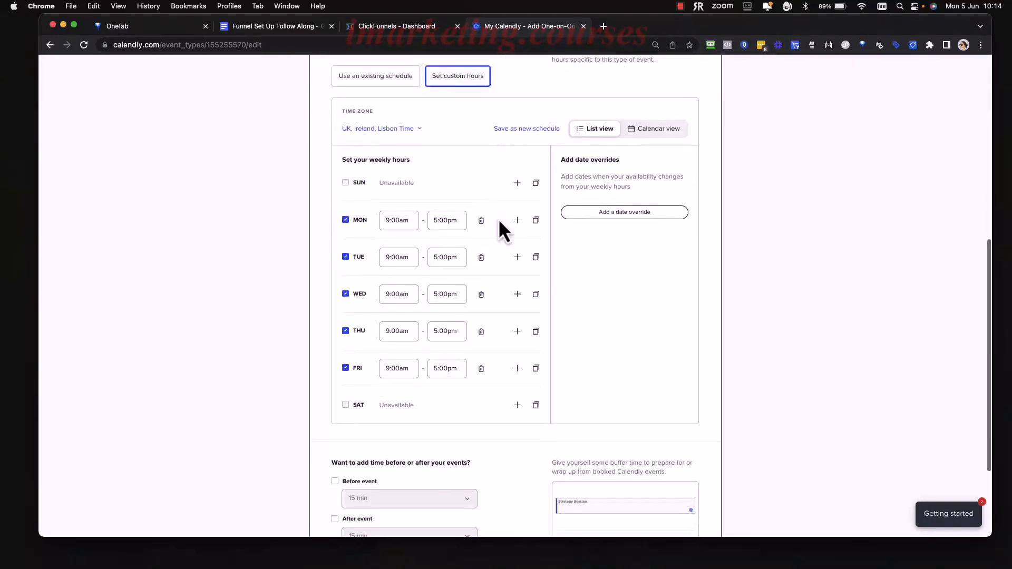
Set Monday's start time to 11:00am in the event's custom weekly hours.
left_click(397, 220)
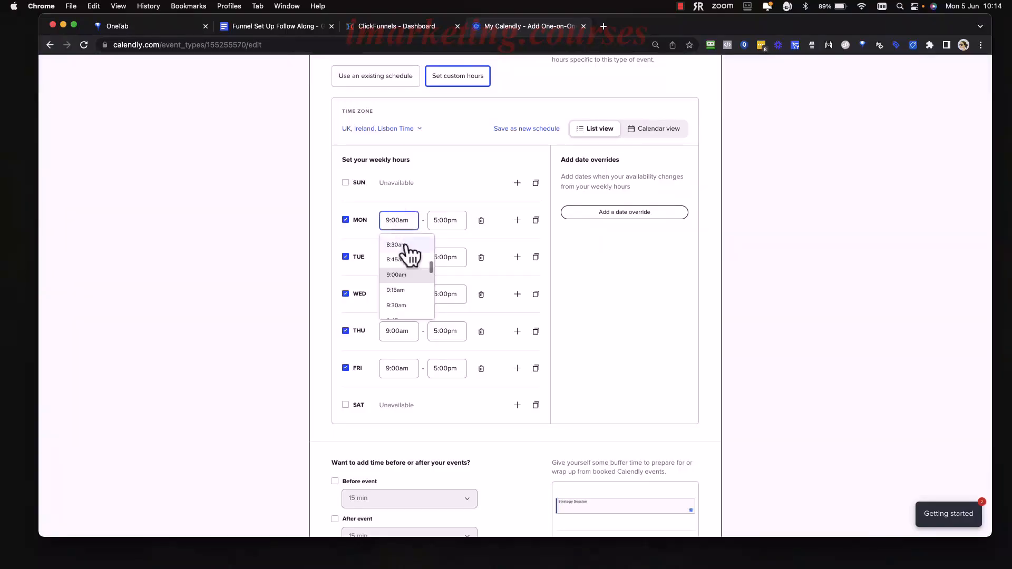
scroll(420, 303, "down", 3)
left_click(413, 306)
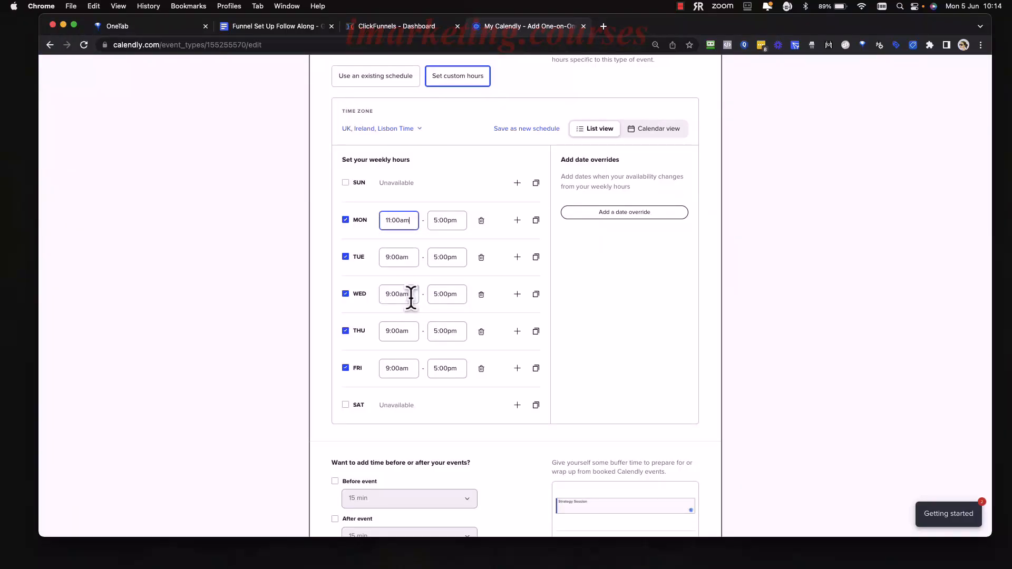
left_click(416, 290)
Set Tuesday's end time to 3:00pm in the weekly hours.
right_click(407, 257)
left_click(456, 255)
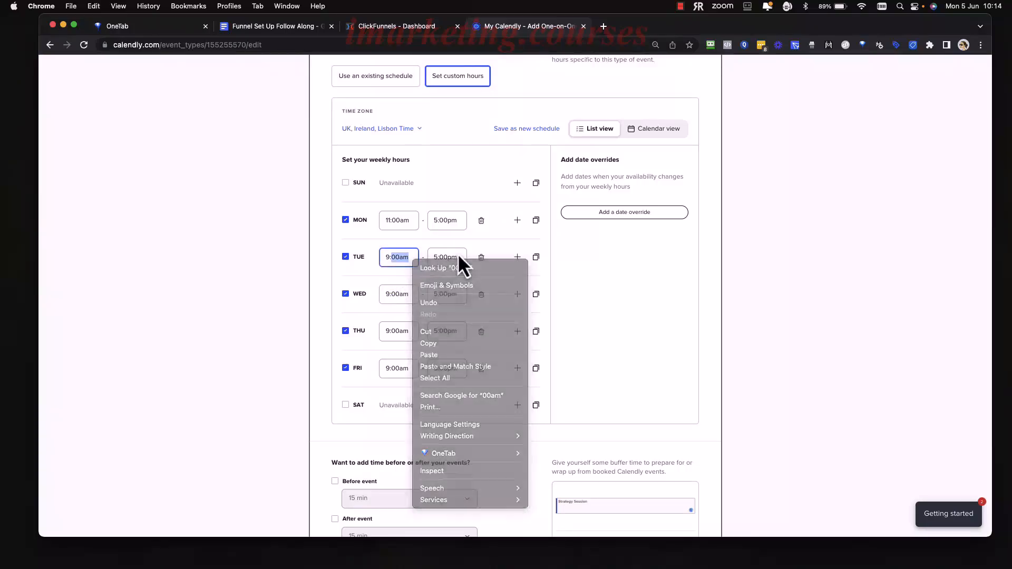
left_click(452, 256)
left_click(452, 257)
scroll(471, 324, "up", 3)
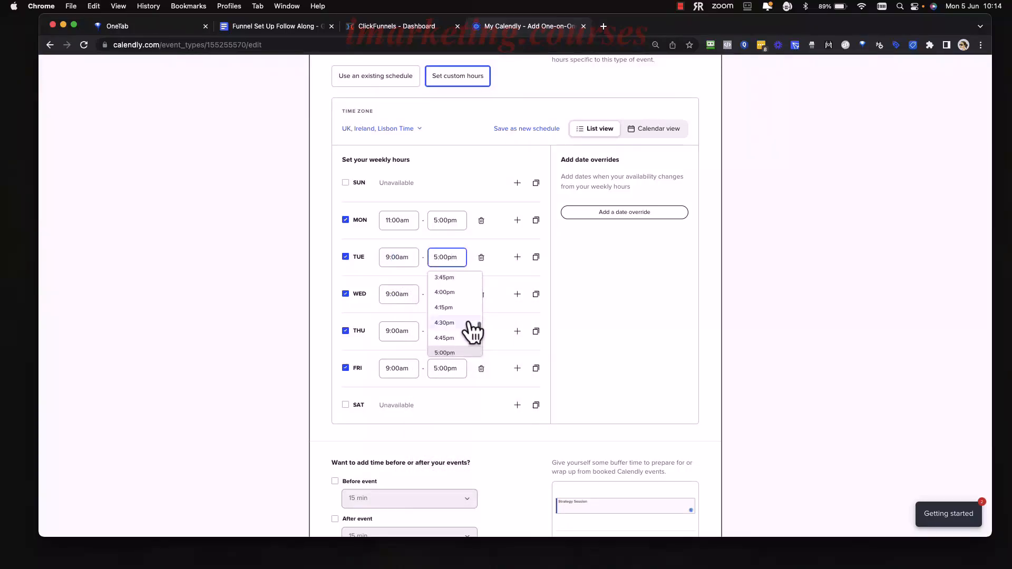
scroll(468, 305, "up", 2)
left_click(466, 293)
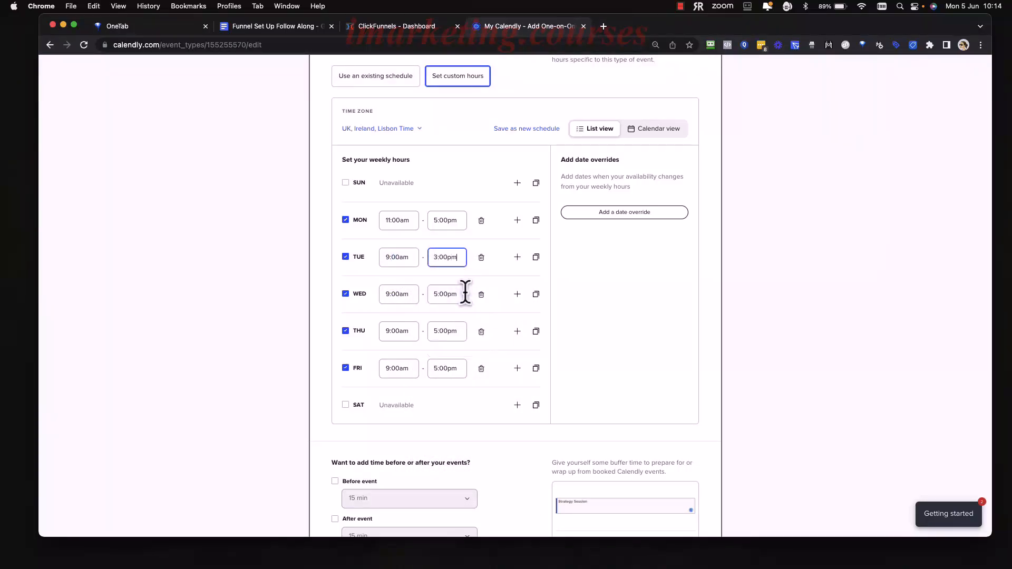
Make Friday and Tuesday unavailable in the event's weekly hours.
scroll(437, 306, "down", 1)
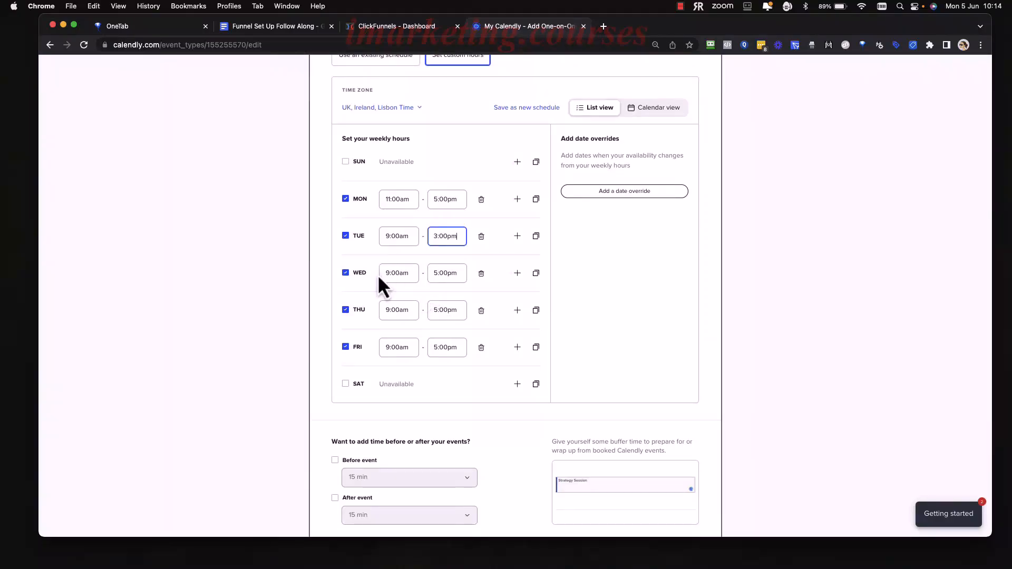
left_click(346, 348)
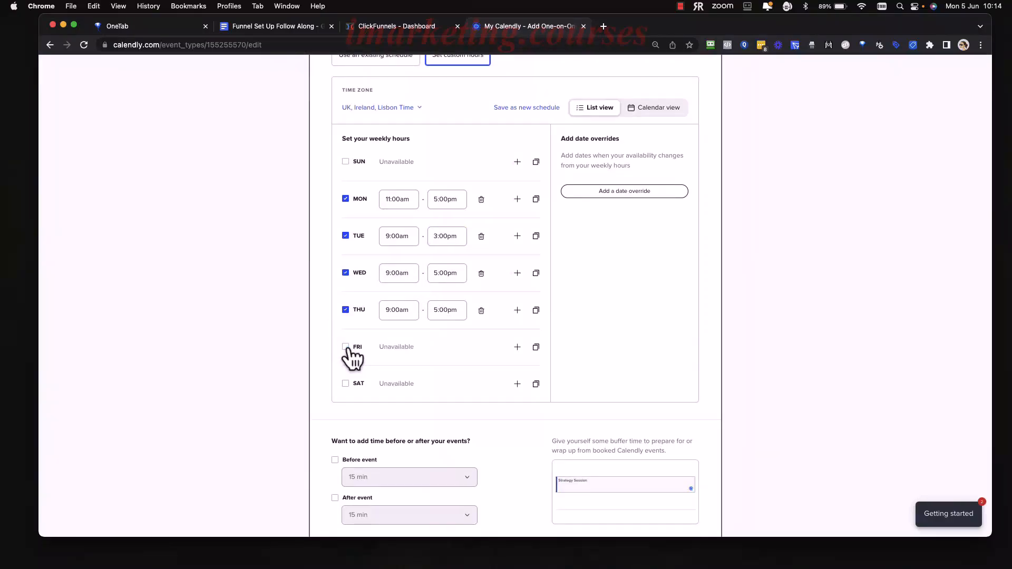
left_click(346, 235)
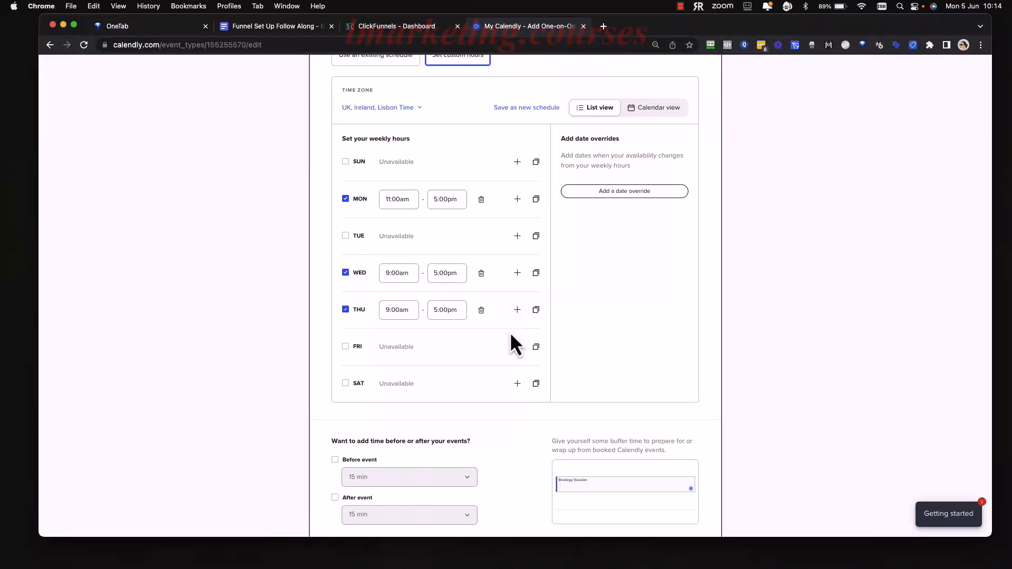
Show the custom hours as a calendar and look over the June 2023 availability.
scroll(510, 332, "down", 1)
scroll(506, 327, "down", 1)
scroll(499, 316, "up", 4)
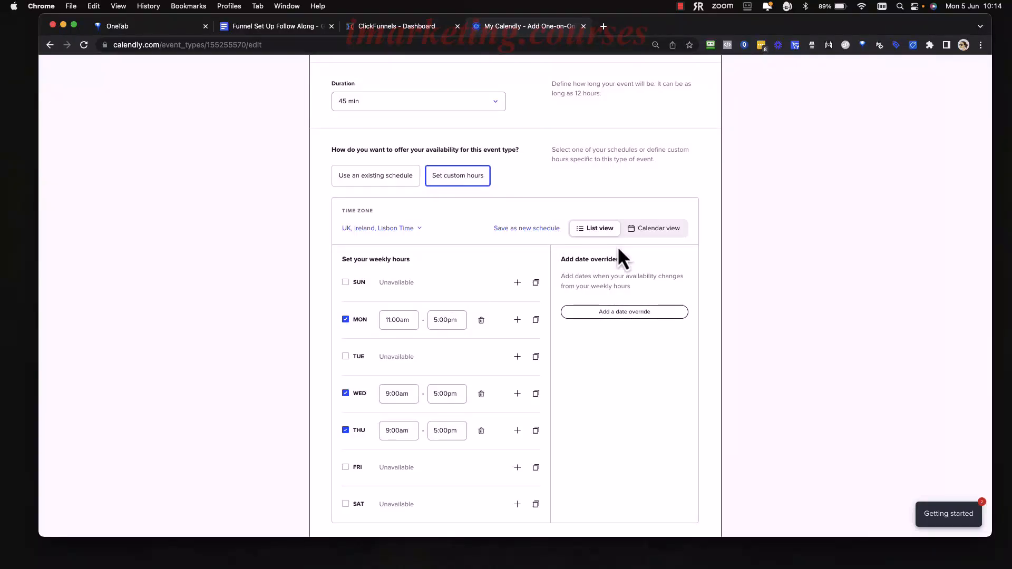
left_click(655, 232)
scroll(463, 391, "down", 2)
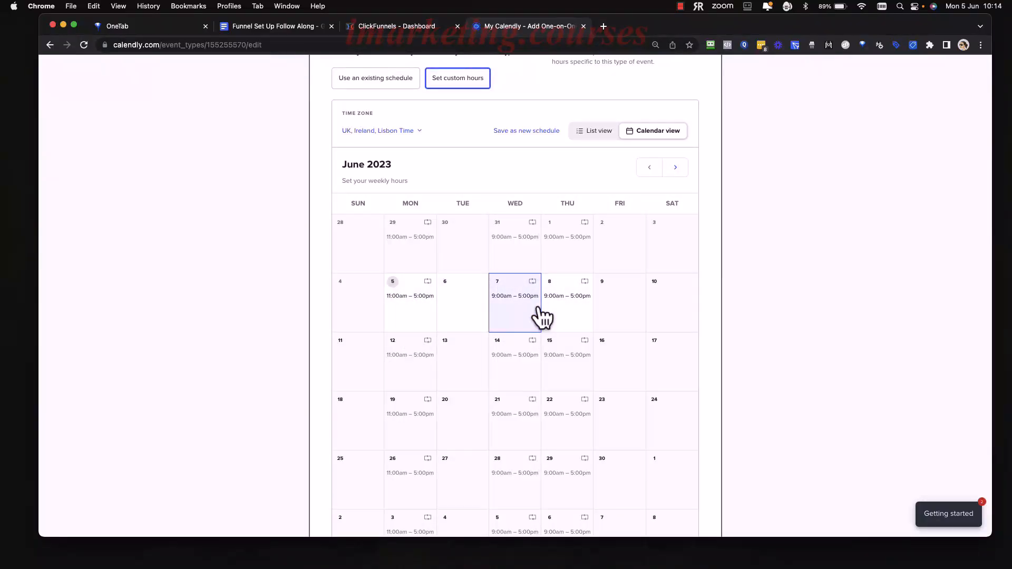
scroll(479, 328, "down", 3)
scroll(480, 364, "up", 3)
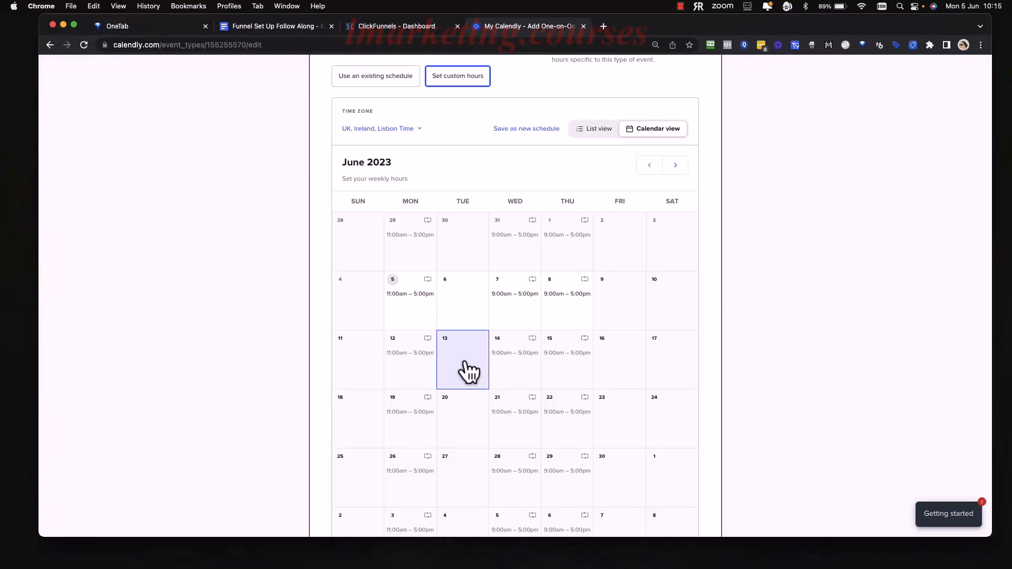
Assign specific hours of 9:00am to 12:00pm to Tuesday 6 June only.
left_click(460, 311)
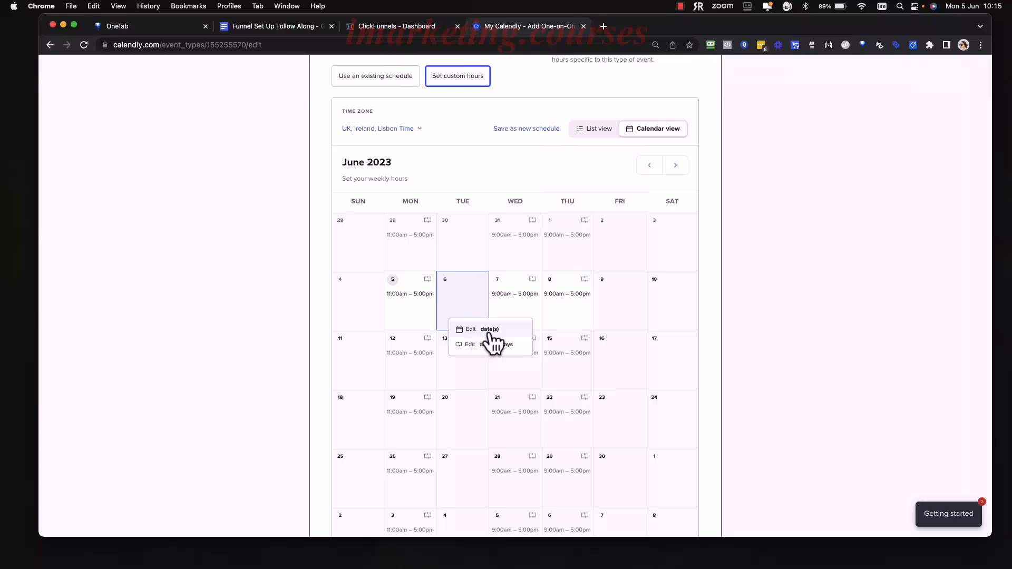
left_click(484, 330)
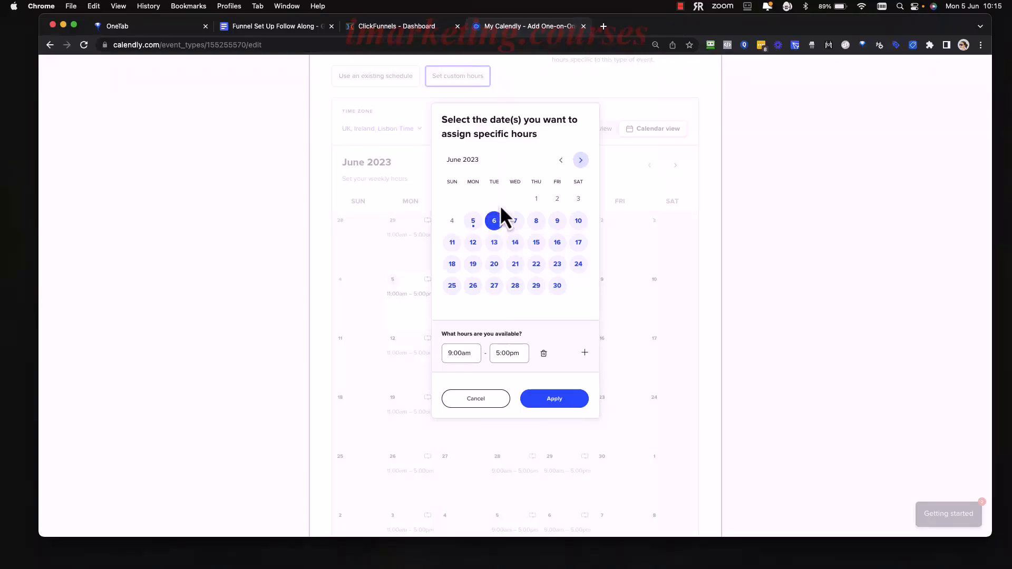
left_click(466, 353)
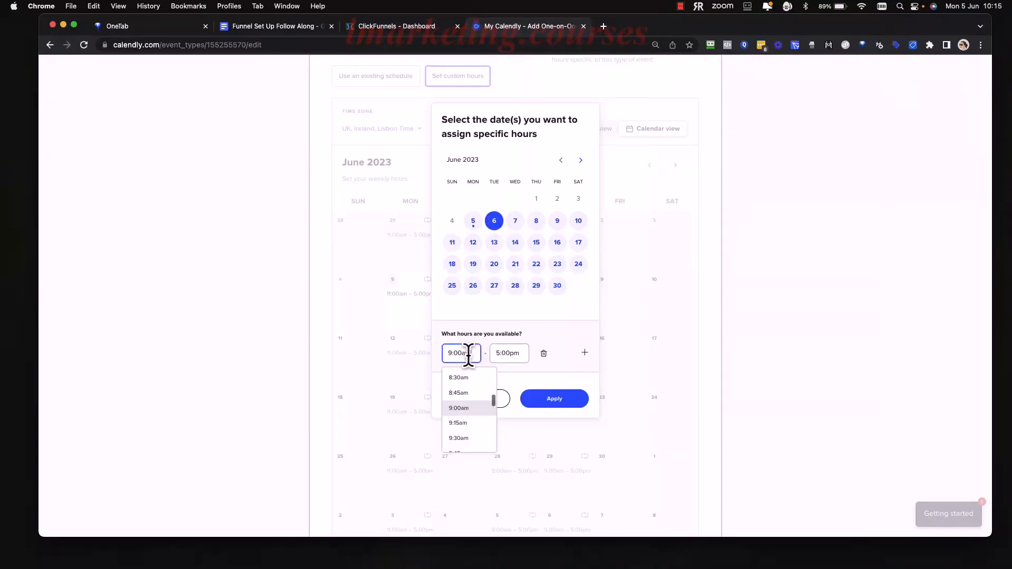
left_click(510, 353)
scroll(521, 414, "up", 5)
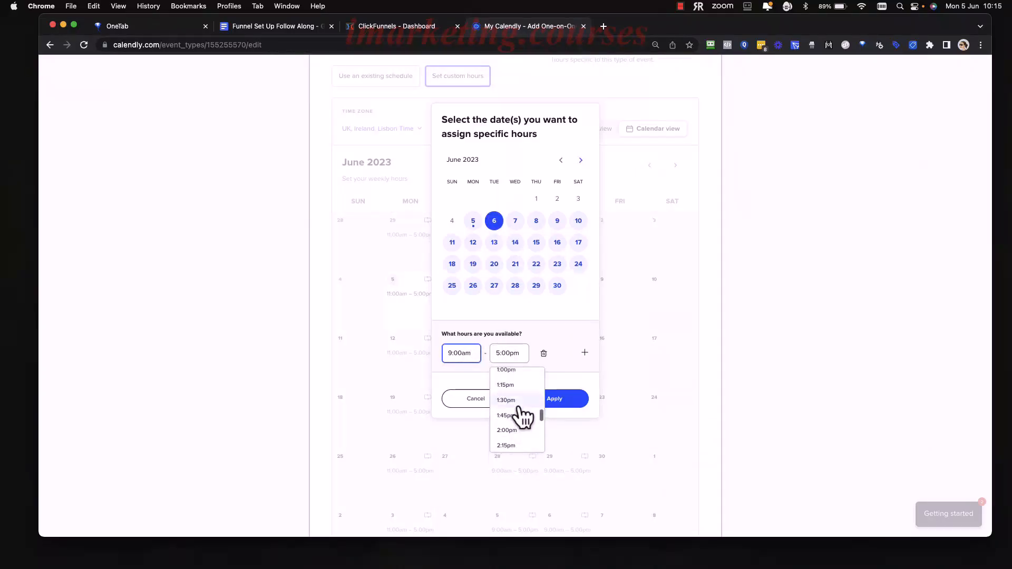
scroll(523, 416, "up", 2)
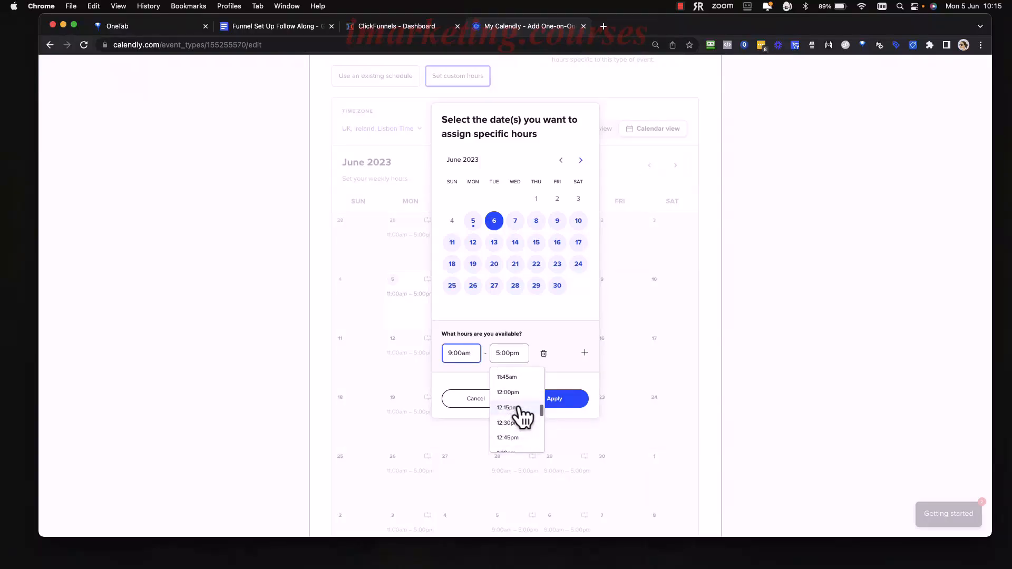
left_click(518, 394)
left_click(561, 402)
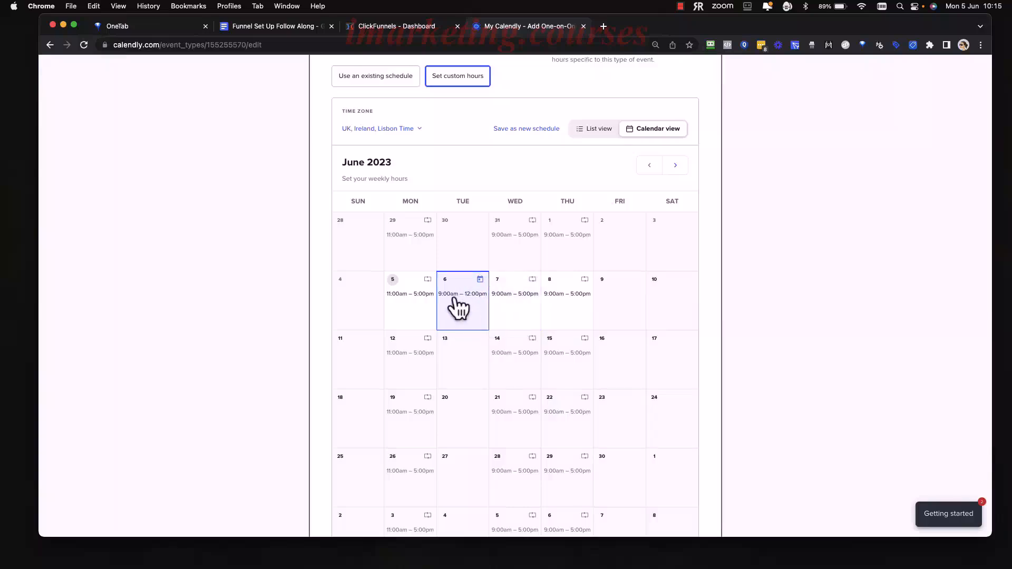
Add a 45 min buffer after the event.
scroll(480, 326, "down", 4)
scroll(474, 328, "up", 7)
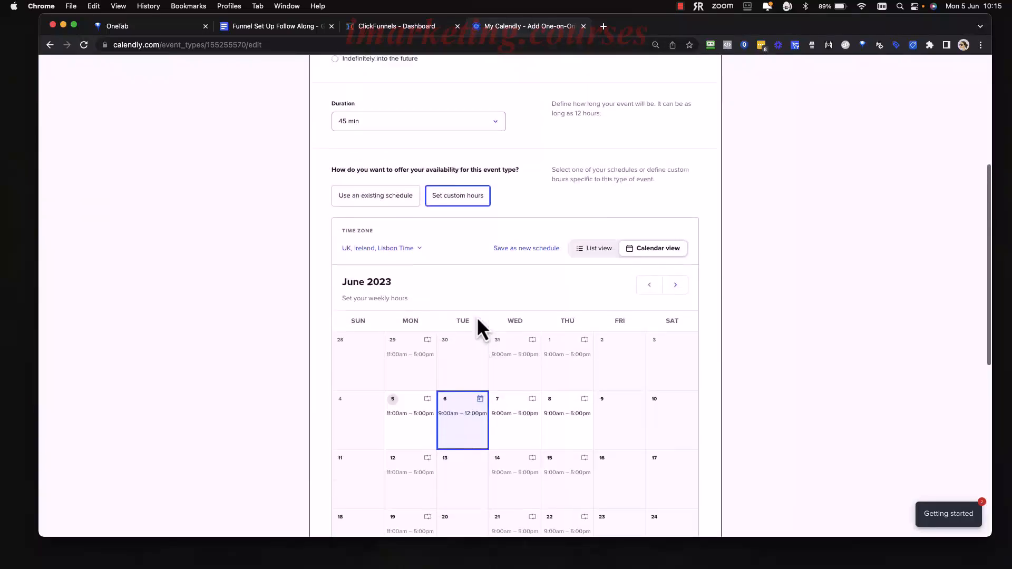
scroll(511, 319, "down", 1)
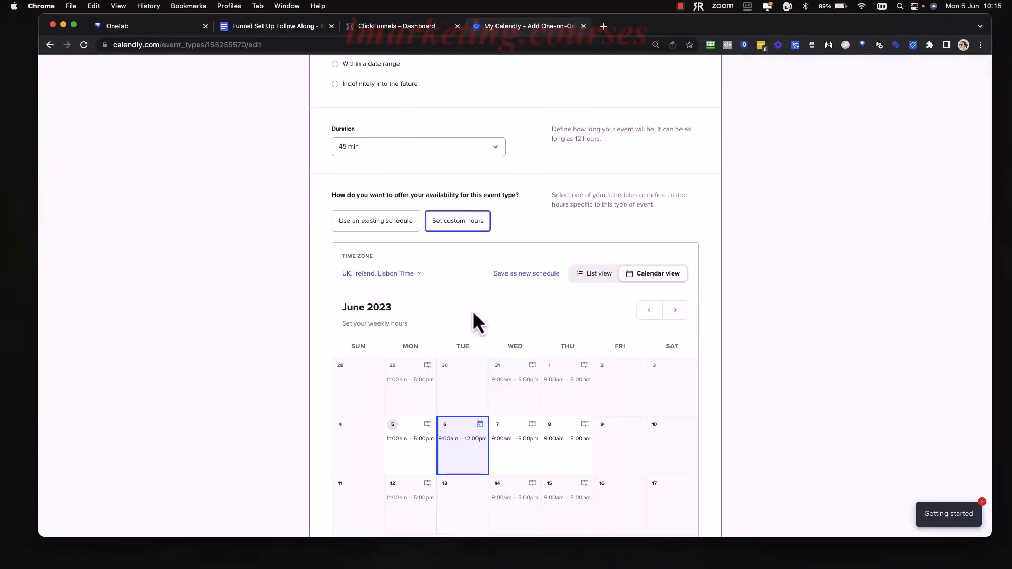
scroll(473, 312, "down", 10)
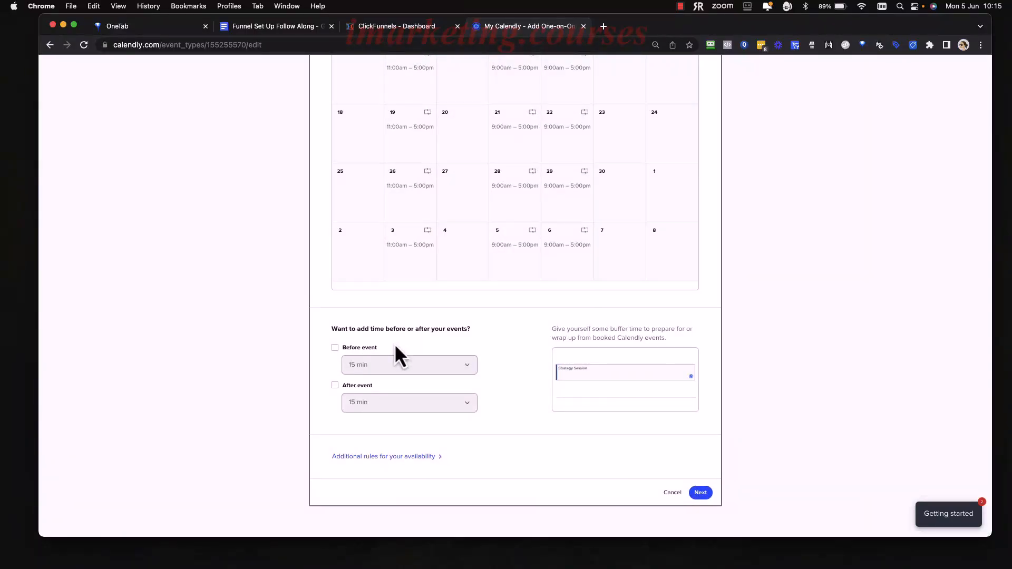
left_click(336, 386)
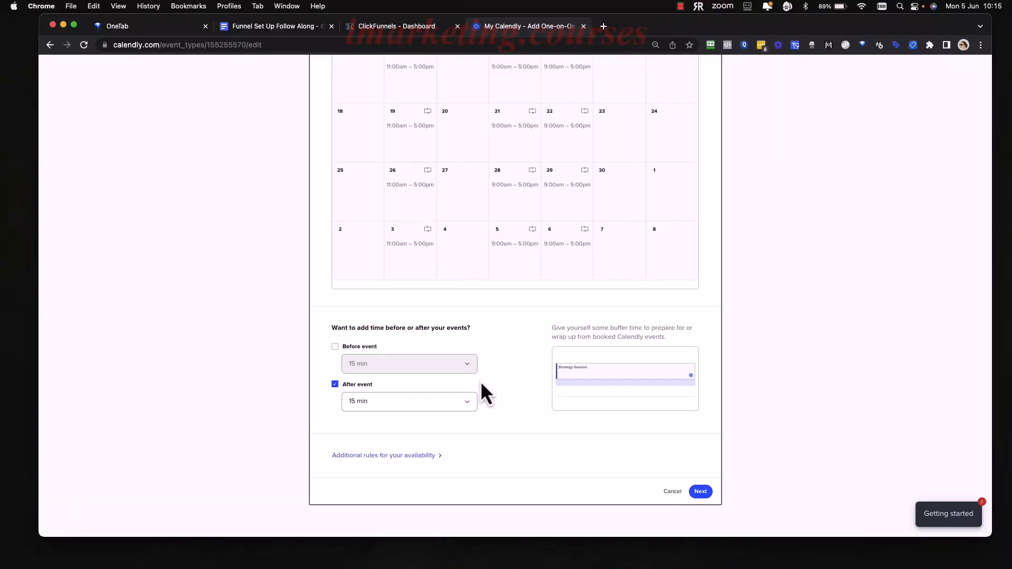
left_click(466, 401)
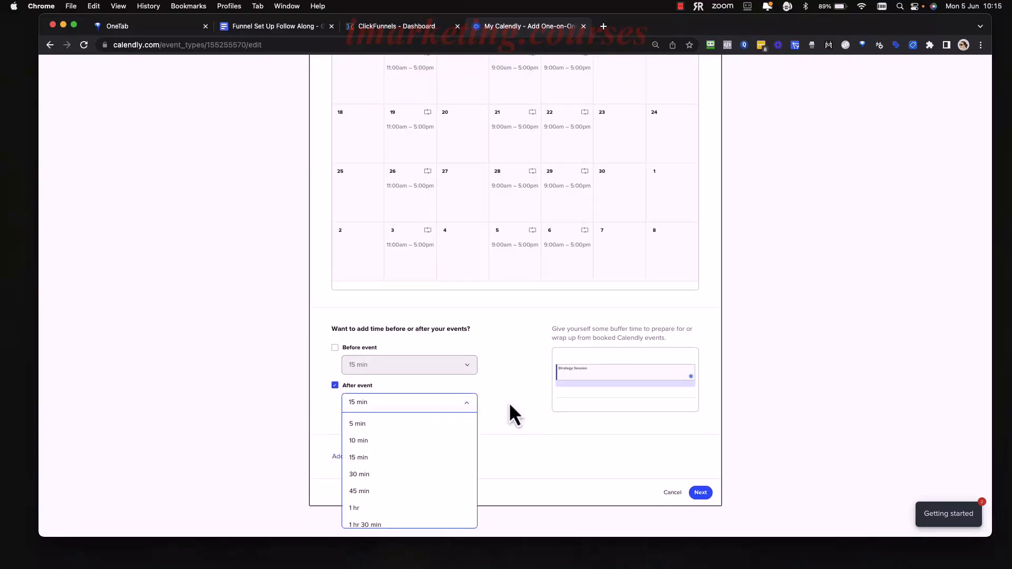
left_click(420, 488)
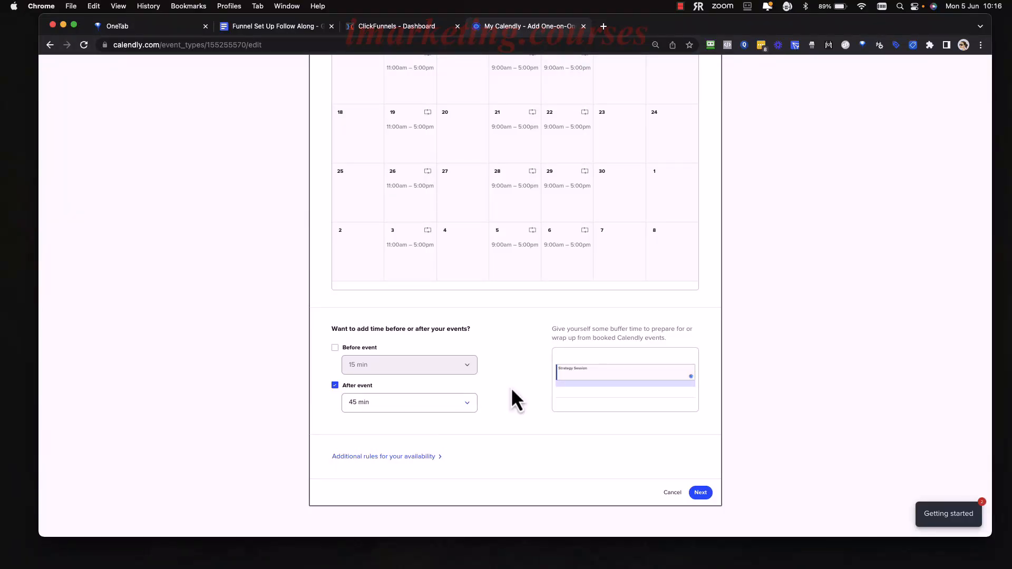
Expand the additional rules for the event's availability.
left_click(399, 457)
scroll(509, 430, "down", 4)
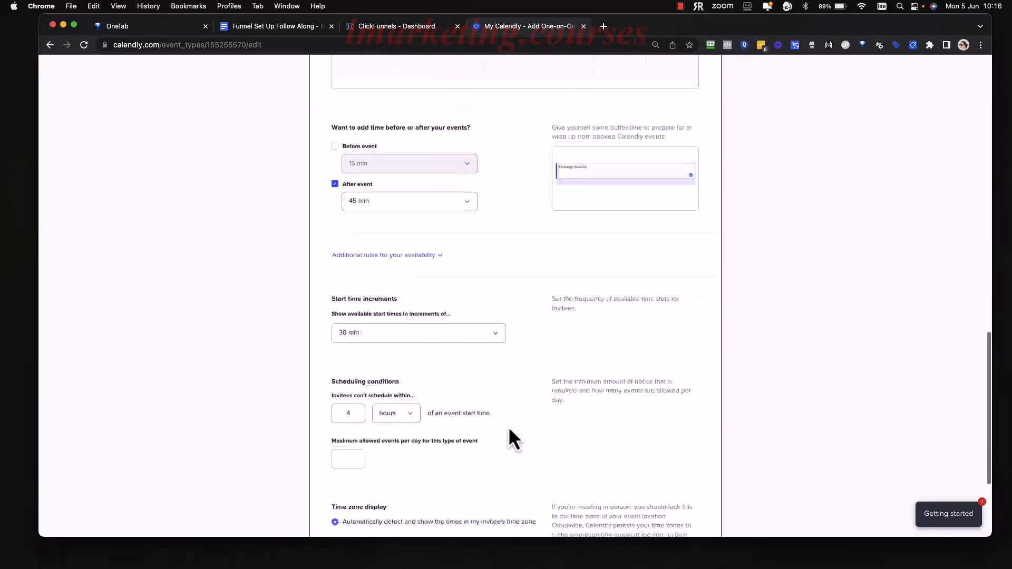
scroll(508, 425, "down", 3)
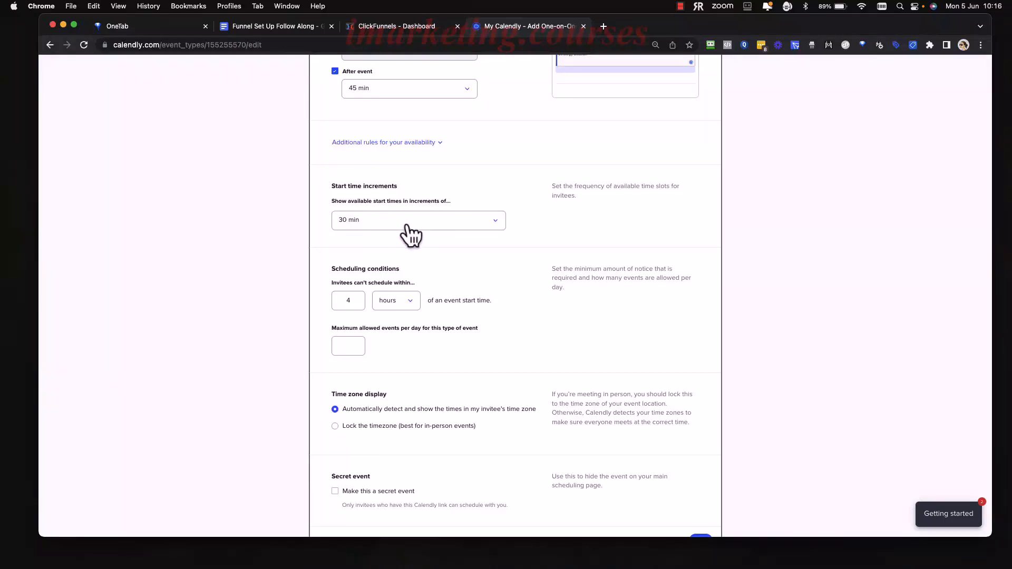
Try start time increments of 60 min, and set them back to 30 min.
left_click(453, 224)
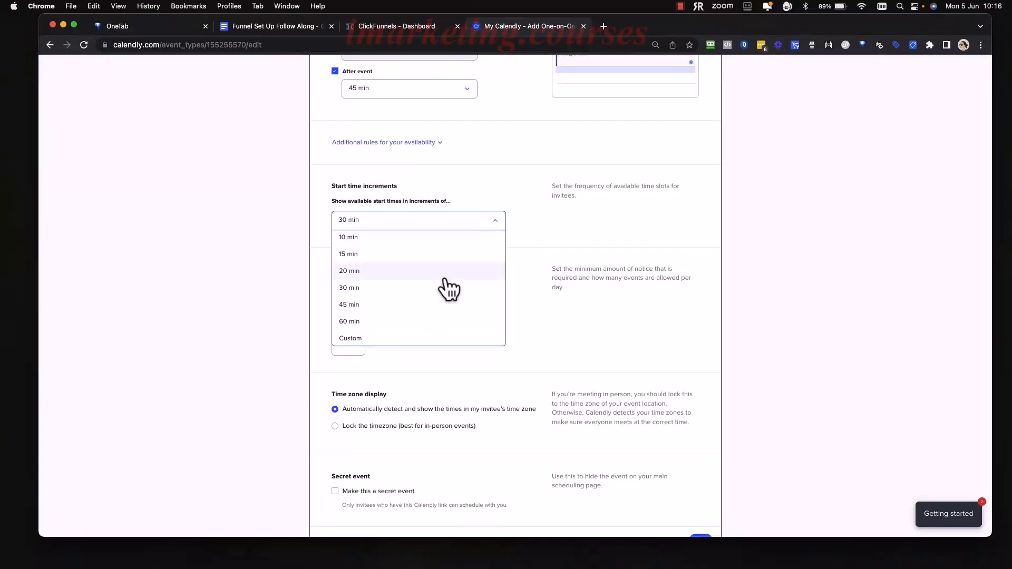
left_click(428, 316)
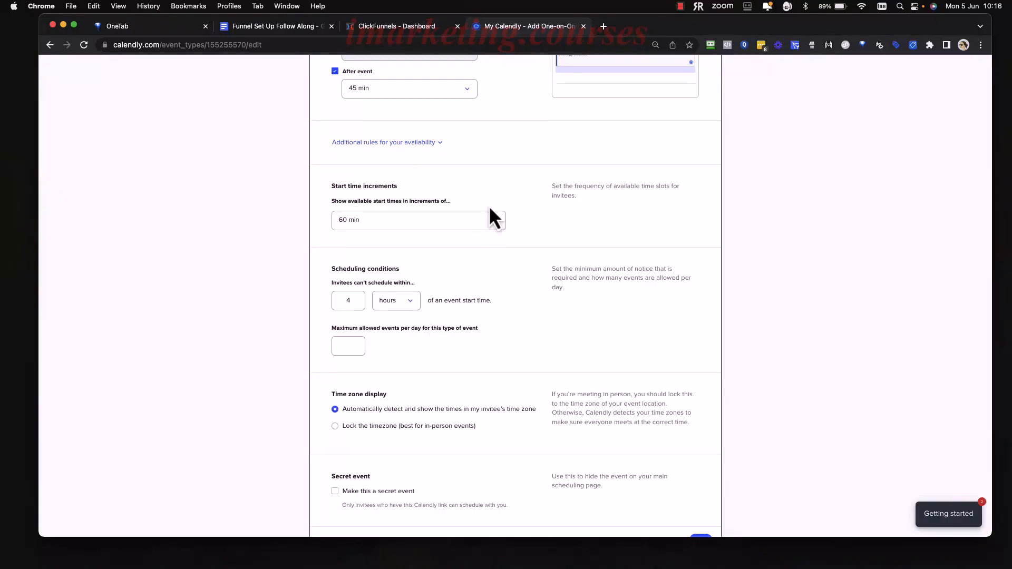
left_click(488, 220)
left_click(438, 285)
Prevent invitees from scheduling within 12 hours of an event start time.
scroll(556, 245, "up", 5)
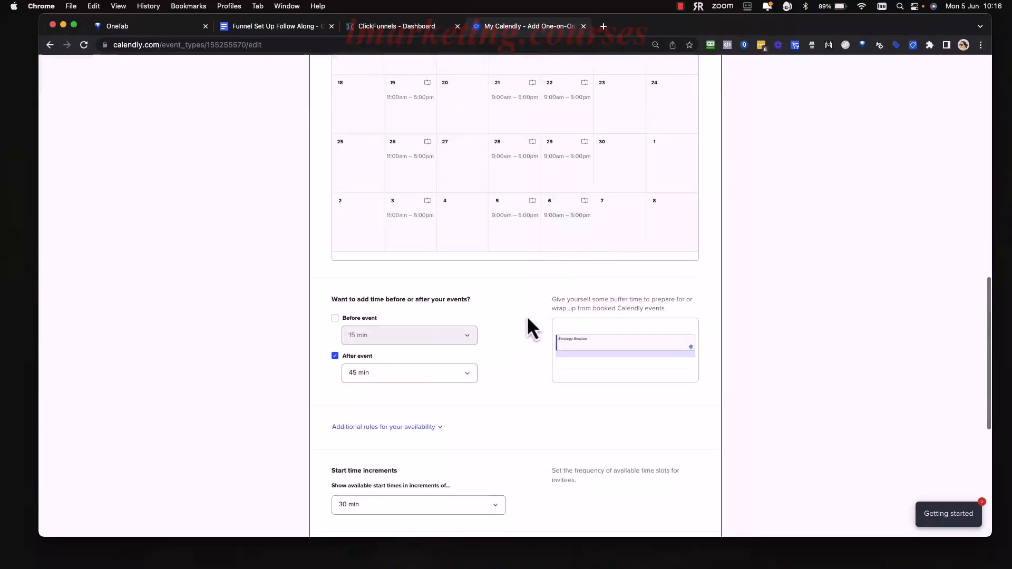
scroll(526, 327, "down", 4)
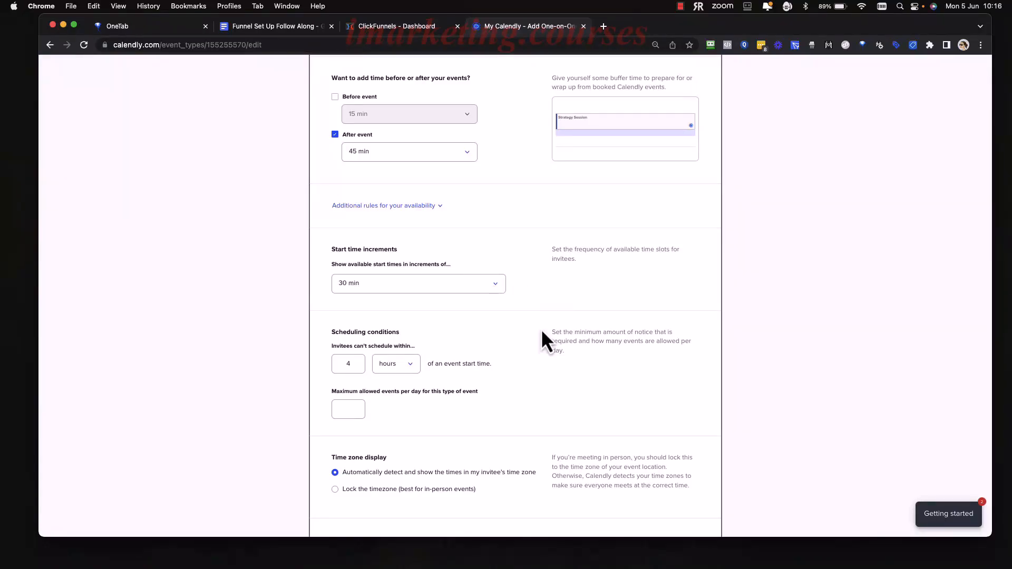
scroll(542, 340, "down", 3)
left_click(356, 252)
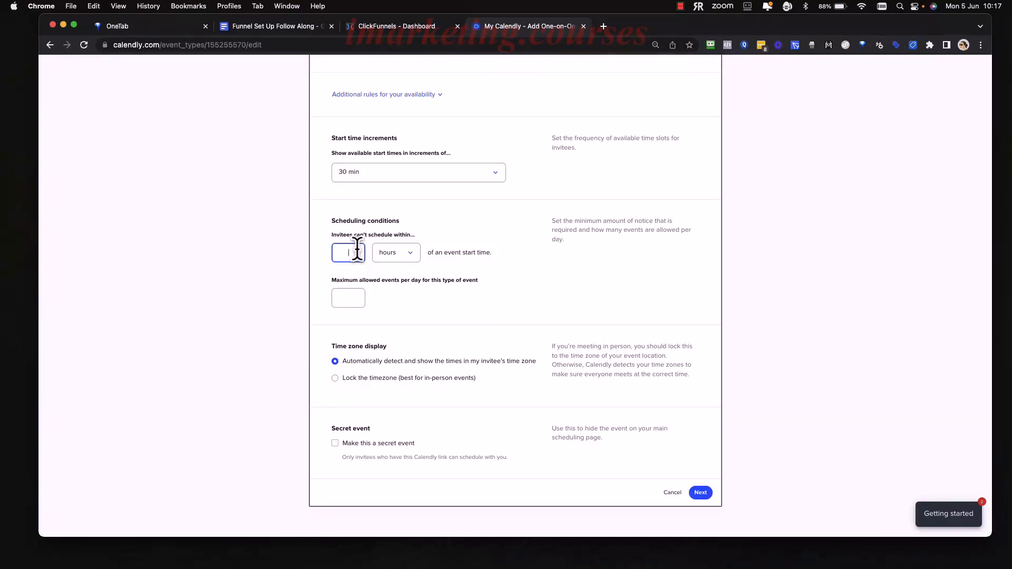
type("12")
left_click(555, 280)
Review the time zone display options, keeping automatic detection, and save the event's availability settings.
left_click_drag(418, 372, 526, 378)
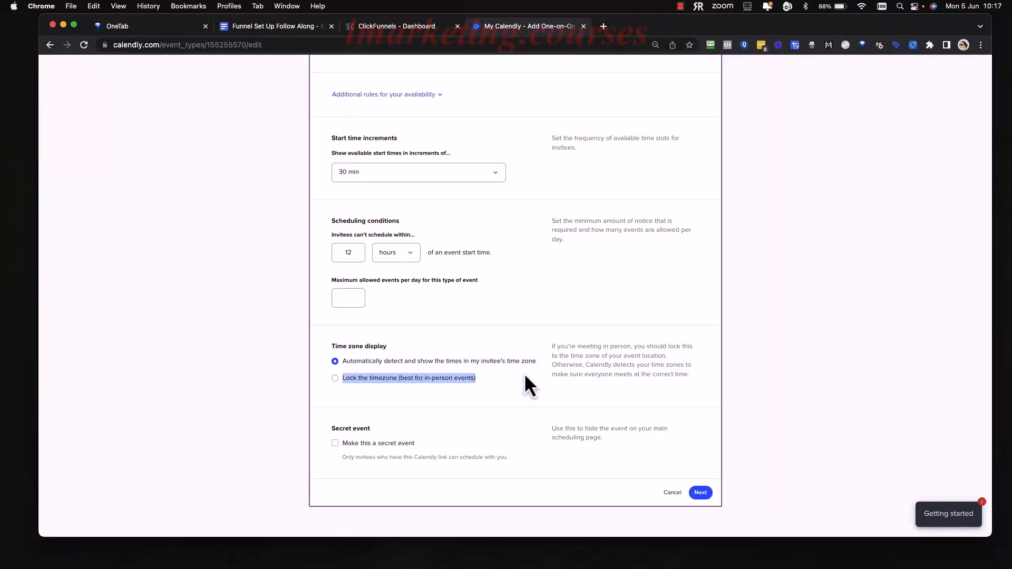
right_click(512, 360)
left_click(546, 369)
left_click(536, 375)
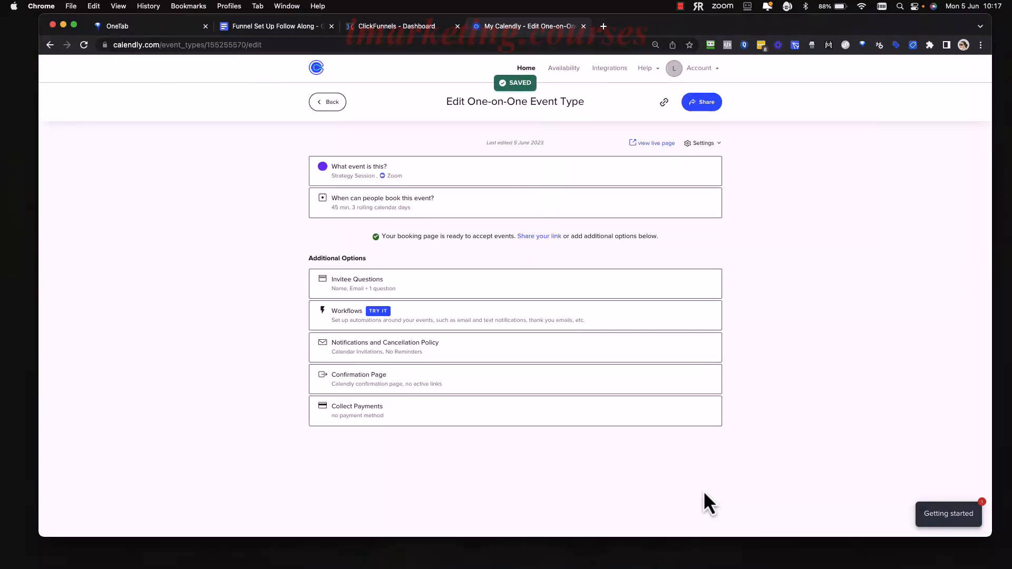
Switch to the Funnel Set Up Follow Along document in Google Docs and check the qualifying questions item under 2.2: Settings.
left_click(271, 25)
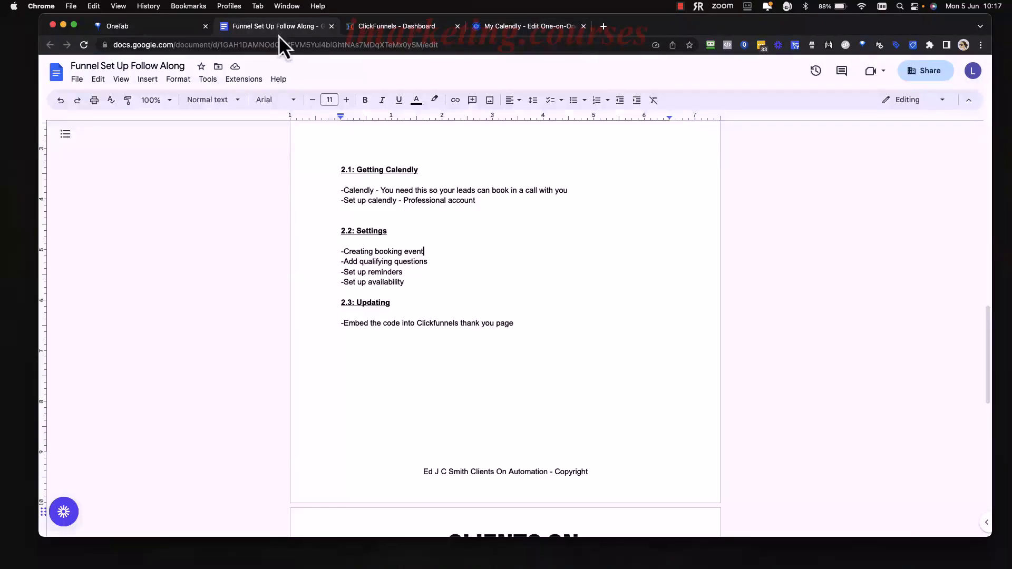
left_click_drag(431, 262, 362, 262)
left_click(458, 255)
Switch back to the Calendly event type editor and open the Invitee Questions for the Strategy Session event.
left_click(510, 27)
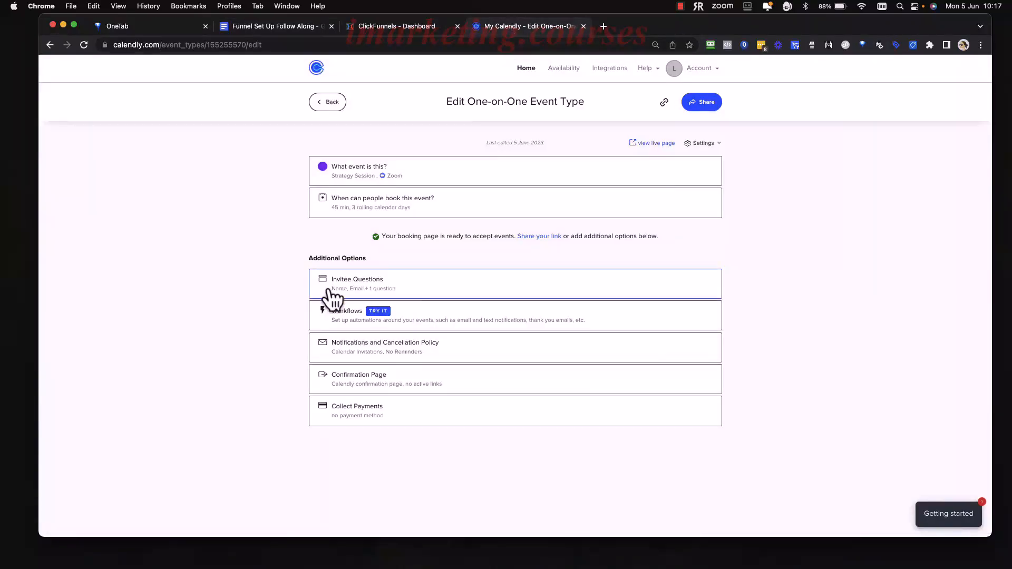
left_click(421, 290)
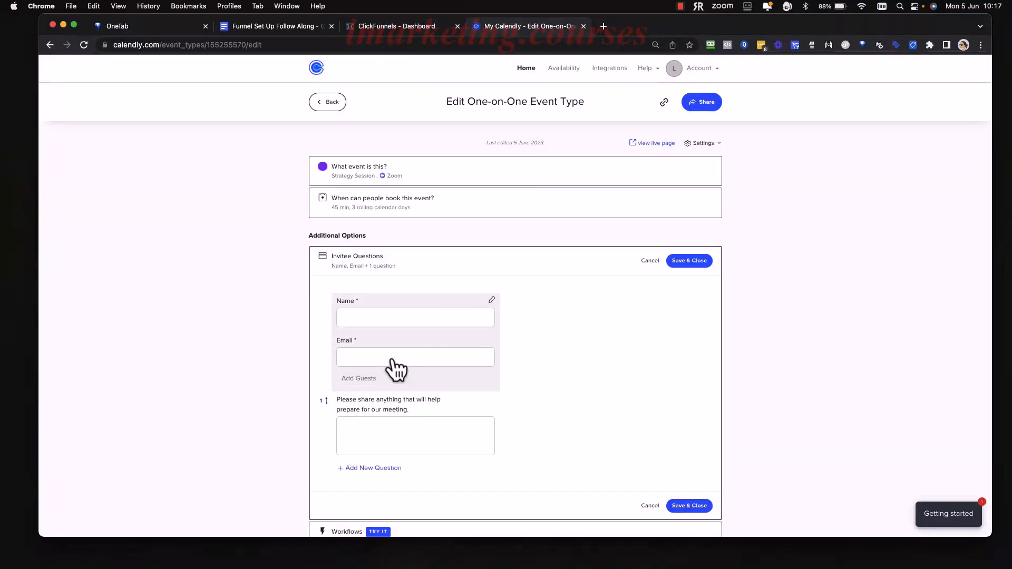
scroll(432, 363, "down", 3)
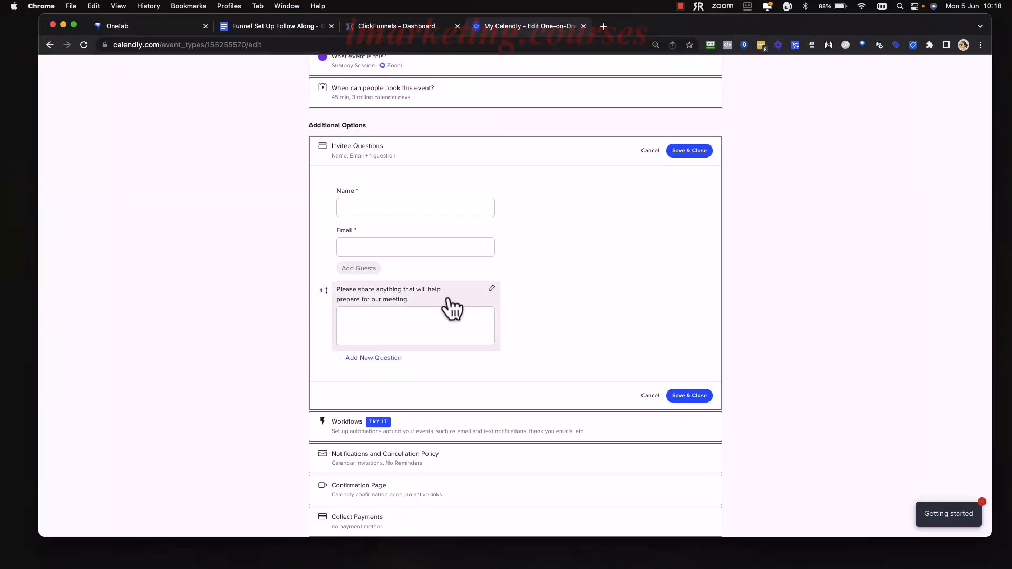
Replace the text of the default invitee question with "Are you willing to invest in xyz problem?".
left_click(467, 299)
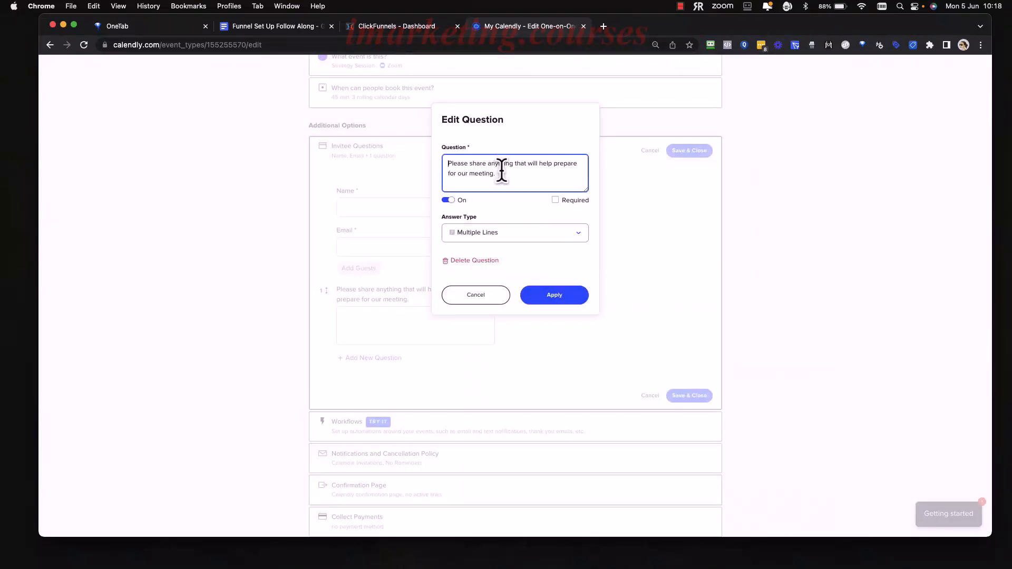
left_click_drag(498, 174, 442, 167)
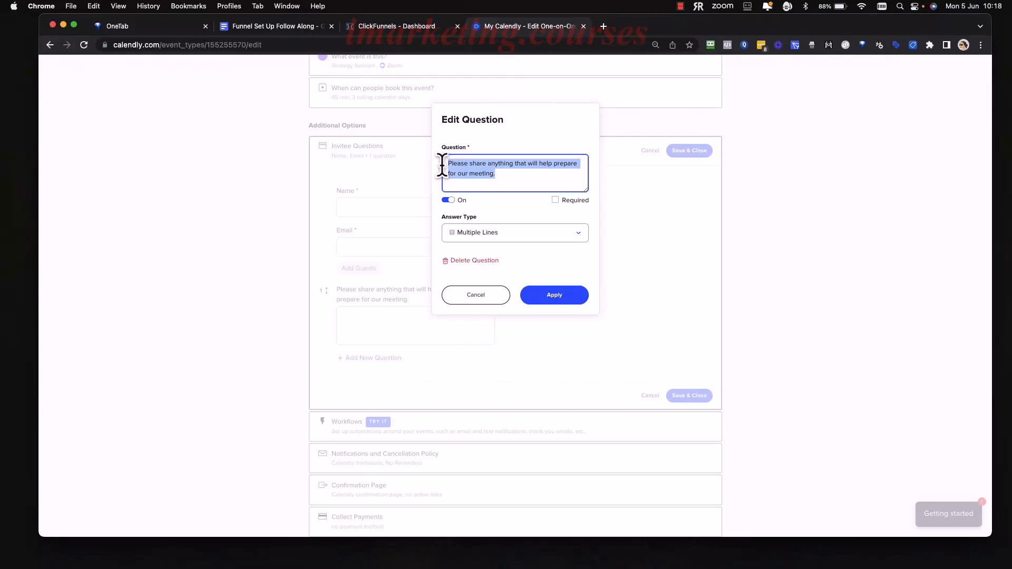
key("BackSpace")
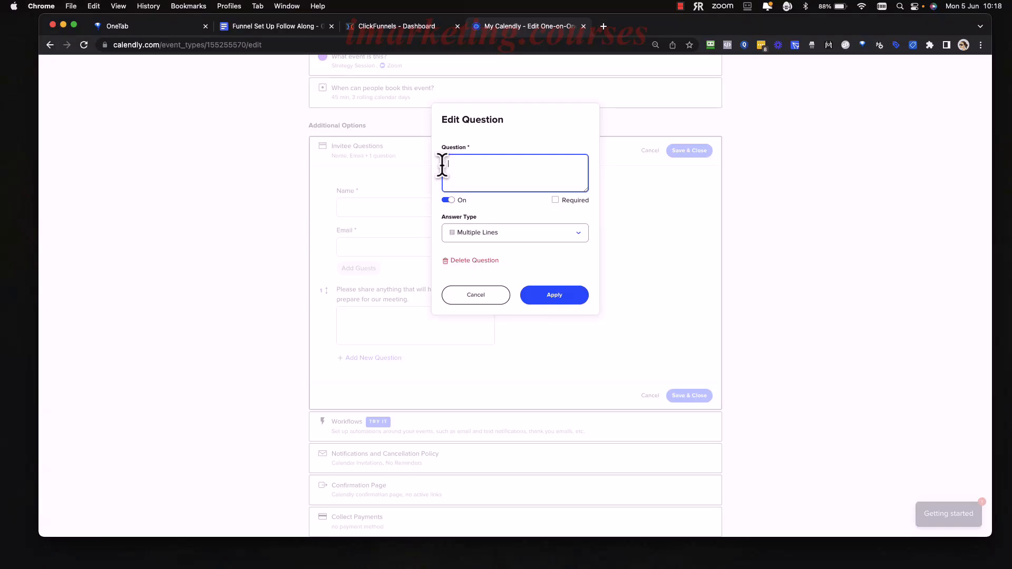
type("Are you willing to invest in xyz problem?")
Set the investment question's answer type to Checkboxes, with "Yes" and "No" as the first two answers.
left_click(512, 238)
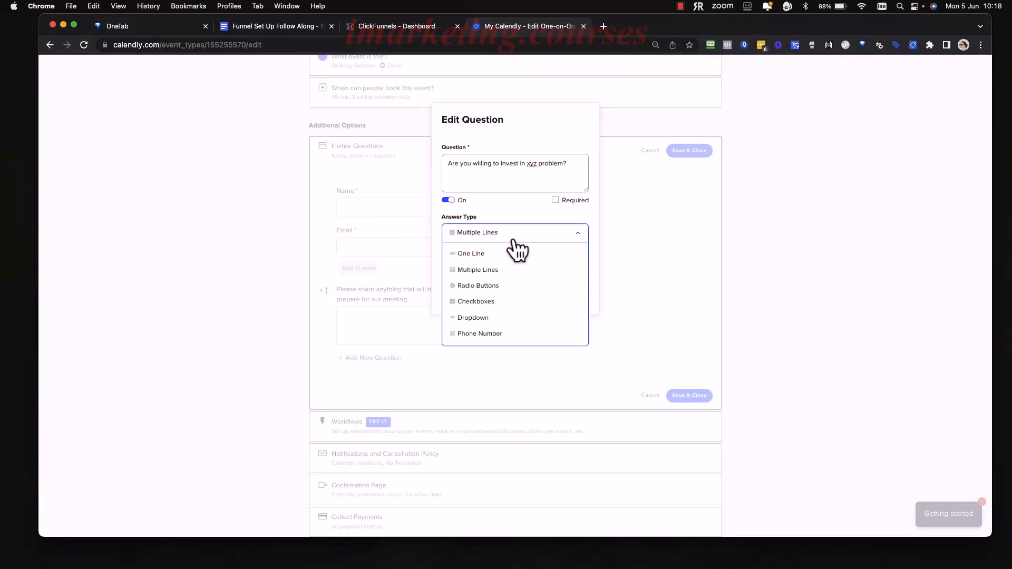
left_click(494, 301)
left_click(494, 285)
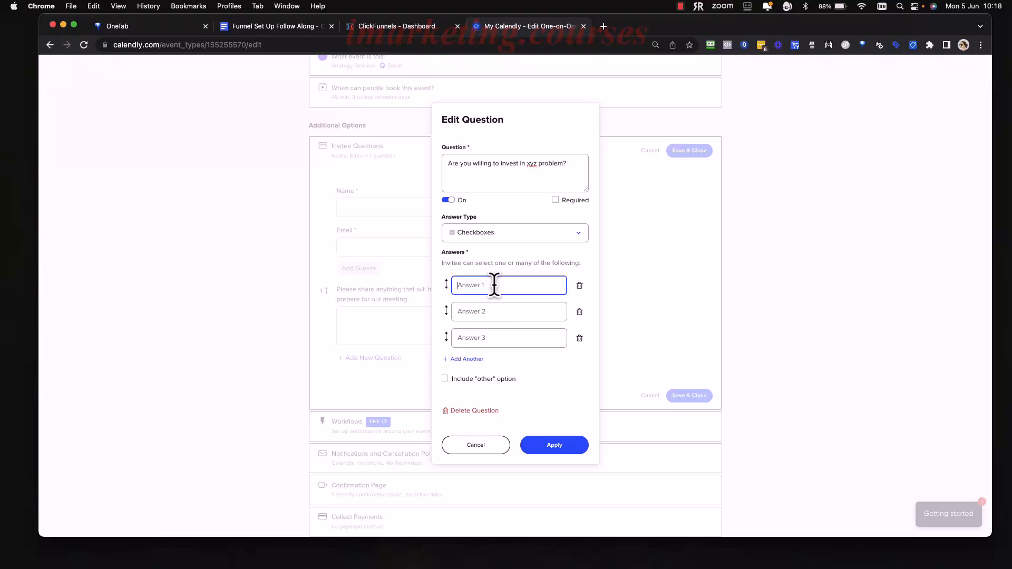
type("yes")
left_click(510, 311)
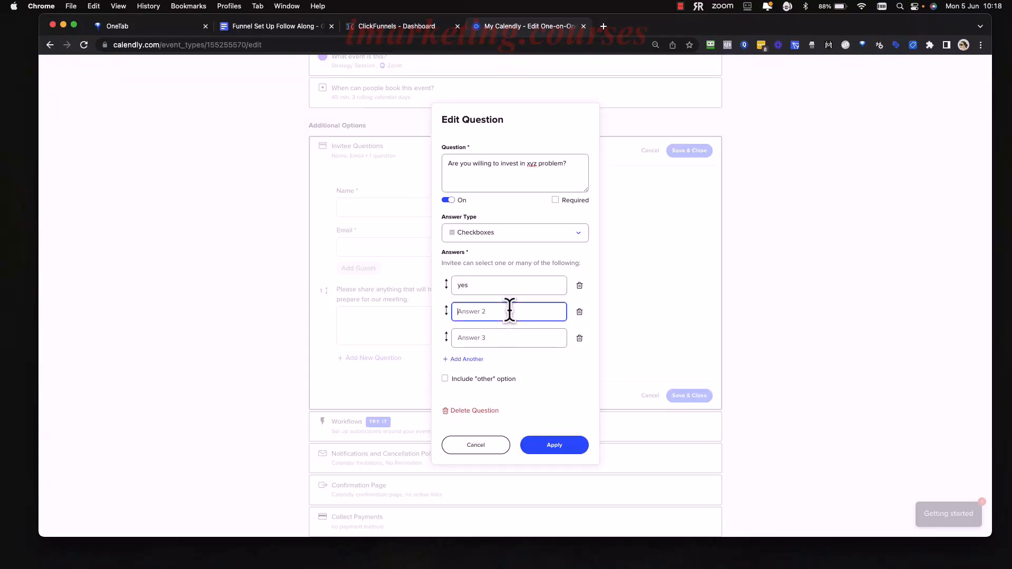
type("No")
left_click(462, 284)
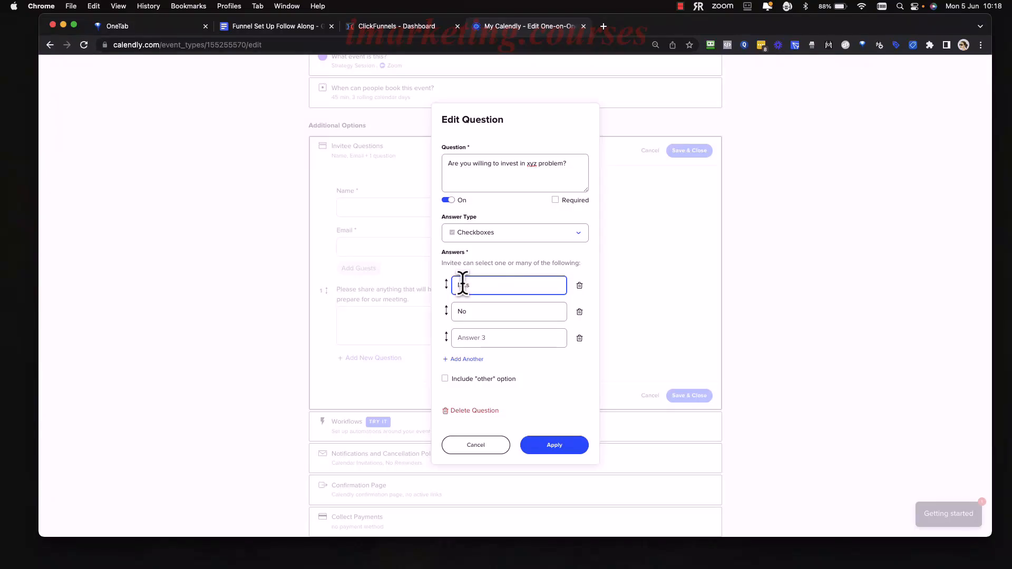
key("Delete")
key("BackSpace")
type("Yes")
left_click(537, 264)
Delete the blank third answer, then make the investment question required and apply it.
left_click(579, 337)
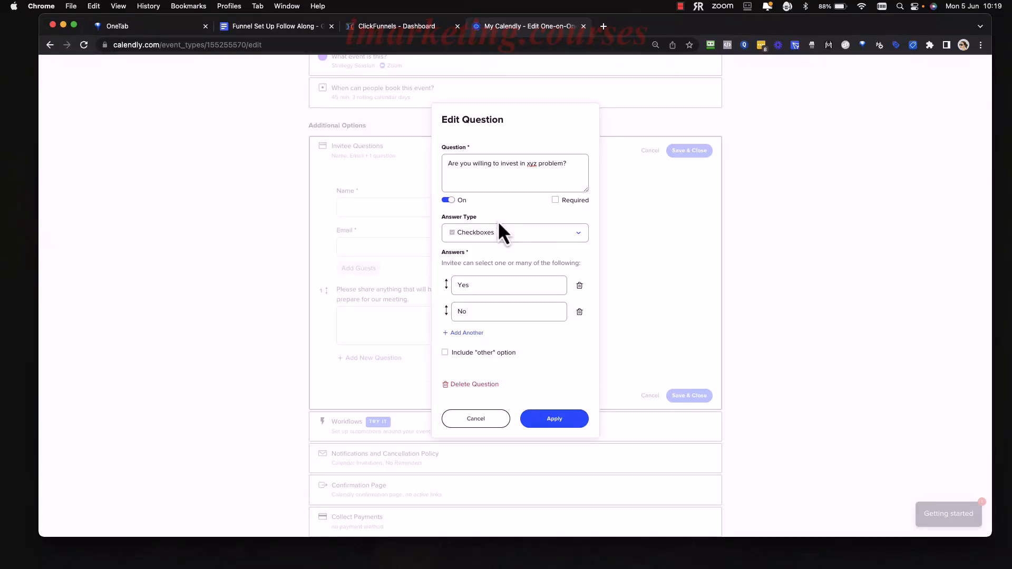
left_click(555, 200)
left_click(557, 420)
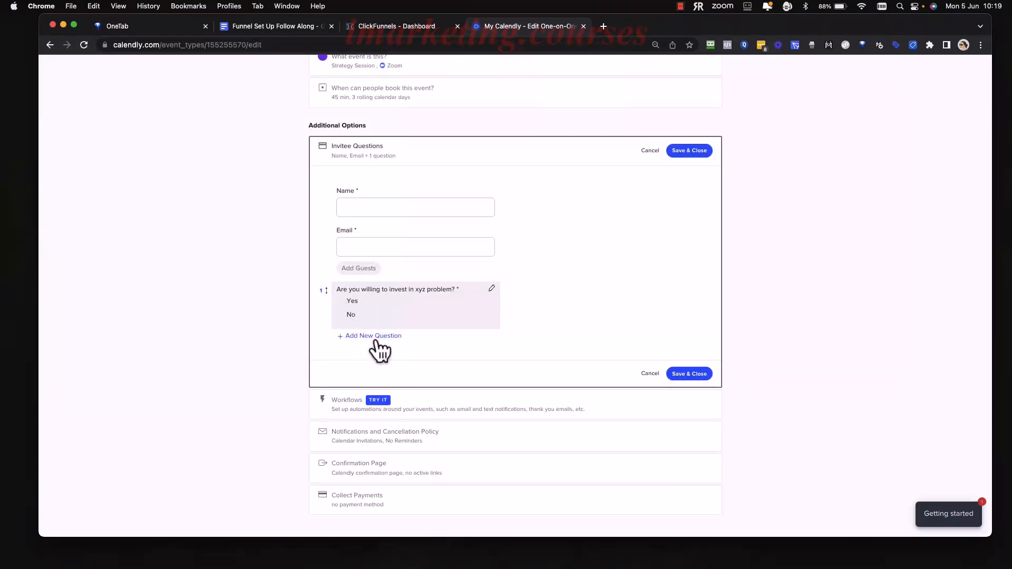
Add a new invitee question reading "Do you commit to showing up on the strategy session".
left_click(376, 337)
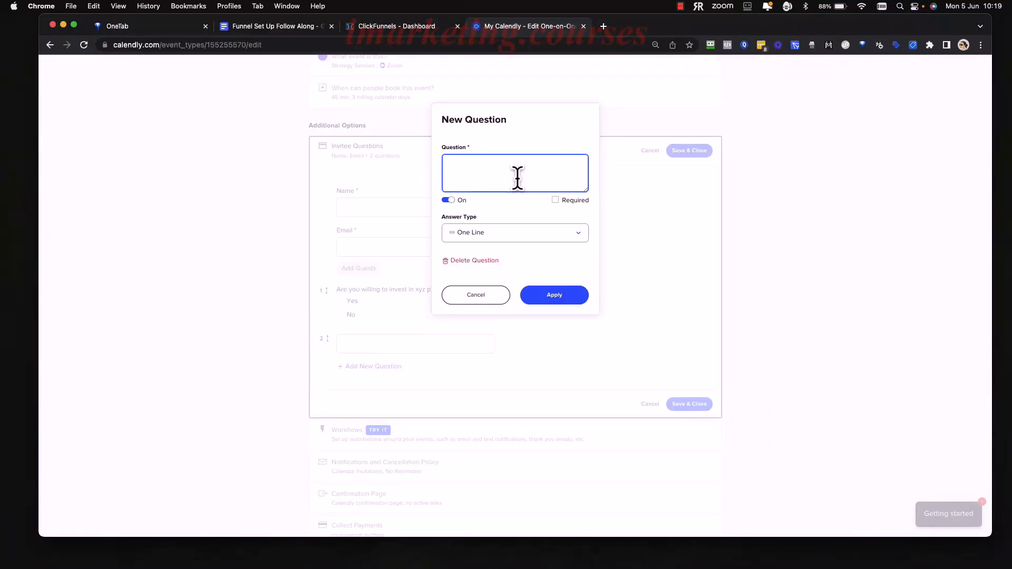
type("Do you commit")
type(" to sho")
type("wing up on the ")
type("stratgey")
type(" sessio")
left_click(580, 164)
key("BackSpace")
key("BackSpace")
type("eg")
Make the commitment question required, keep its answer type as One Line, and apply it.
left_click(555, 200)
left_click(533, 232)
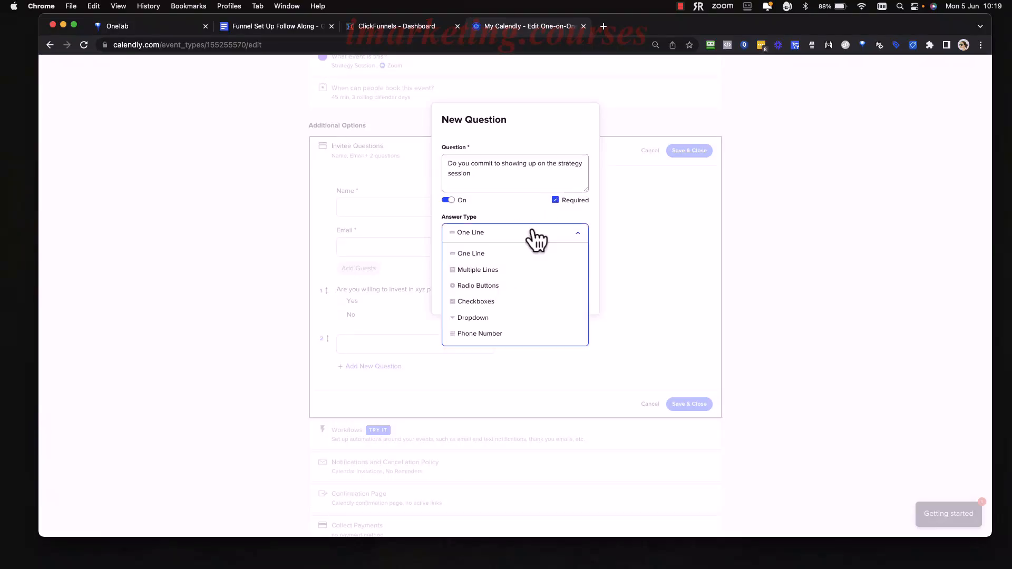
left_click(524, 206)
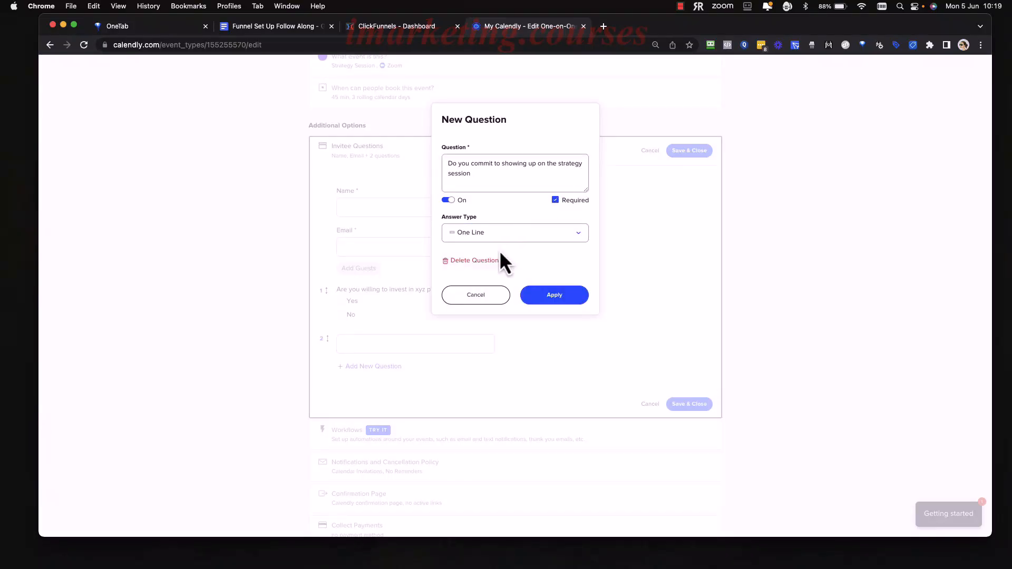
left_click(548, 295)
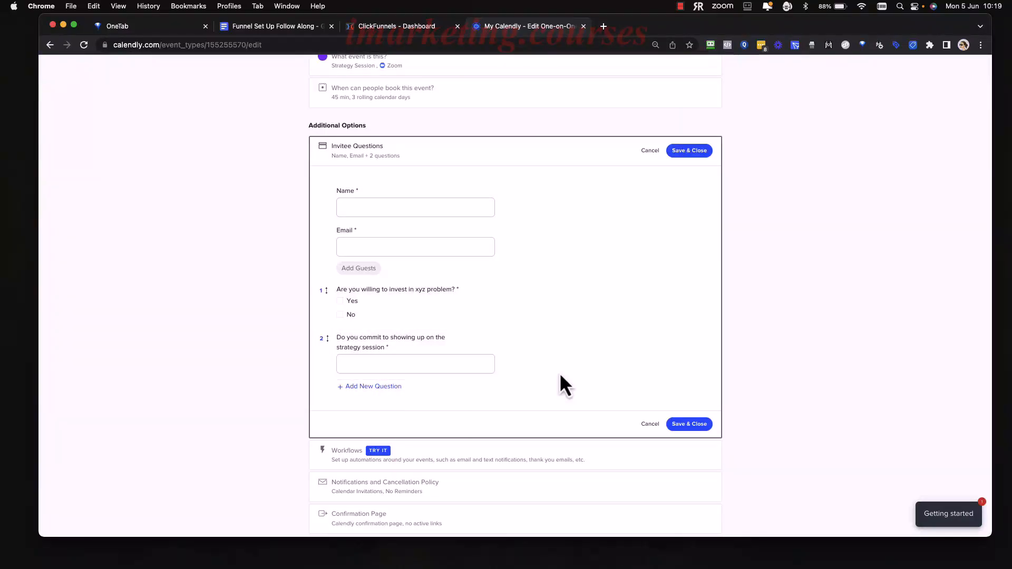
Add a third invitee question titled "Phone Number" with the Phone Number answer type.
scroll(529, 388, "down", 2)
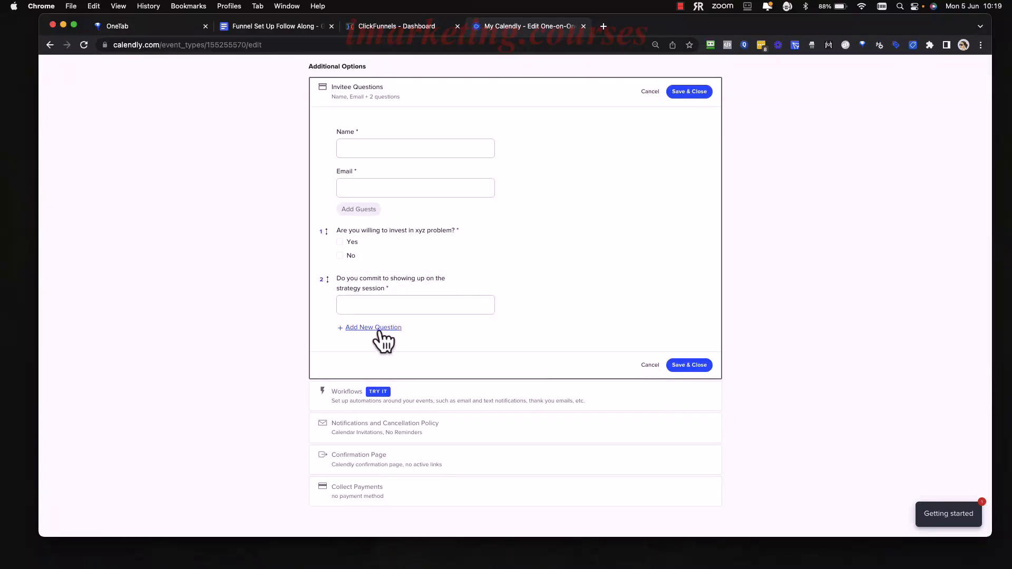
left_click(375, 328)
left_click(542, 233)
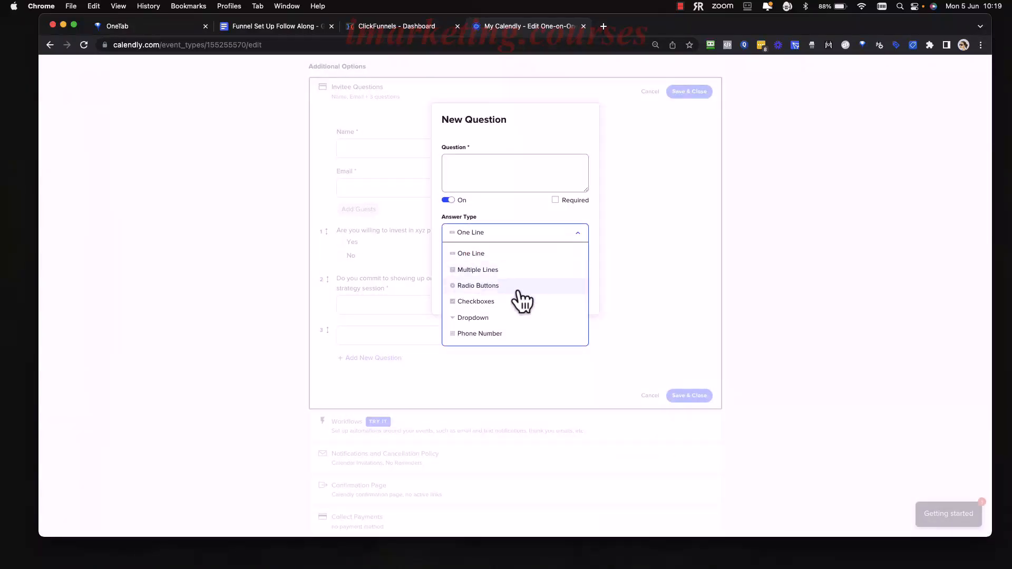
scroll(516, 299, "down", 1)
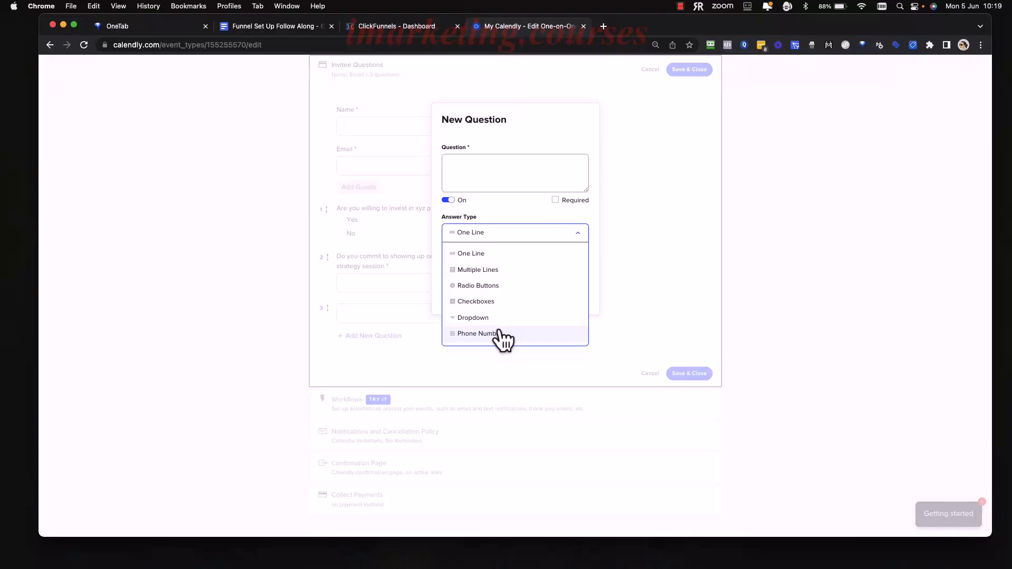
left_click(498, 333)
left_click(542, 302)
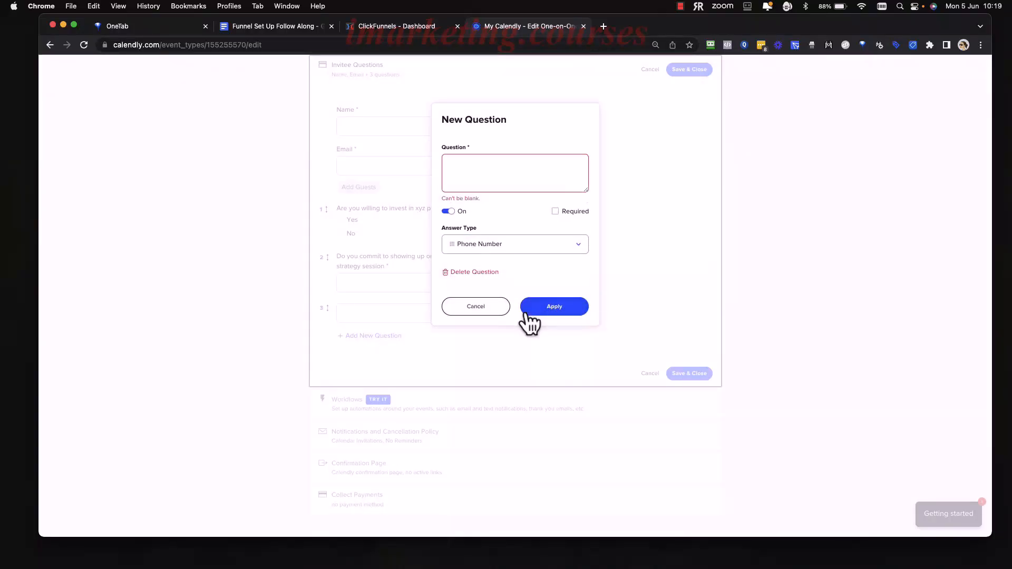
left_click(513, 160)
type("Phone Number")
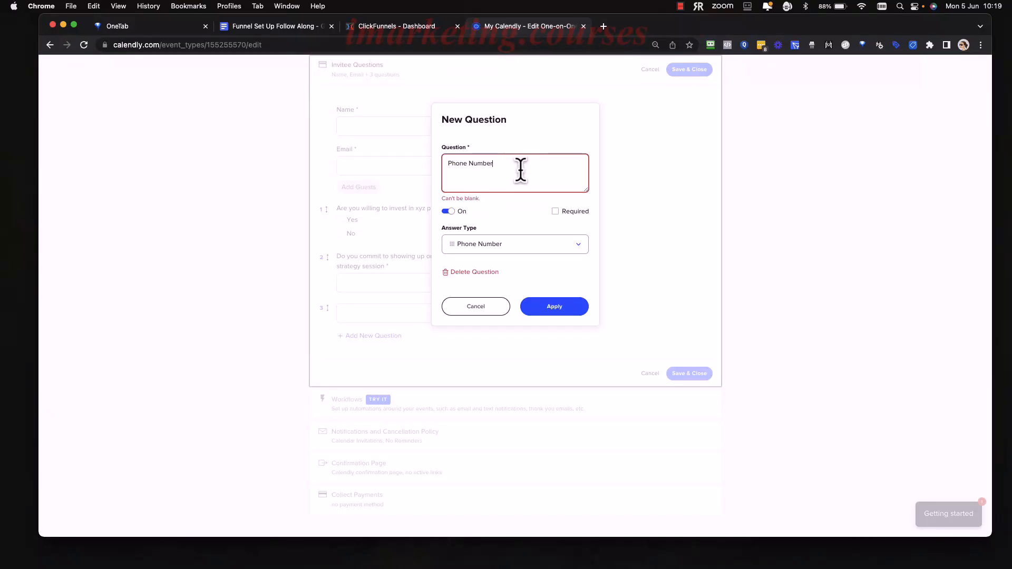
Change the Phone Number question's answer type to Multiple Lines and apply the question.
left_click_drag(520, 167, 445, 166)
left_click(529, 245)
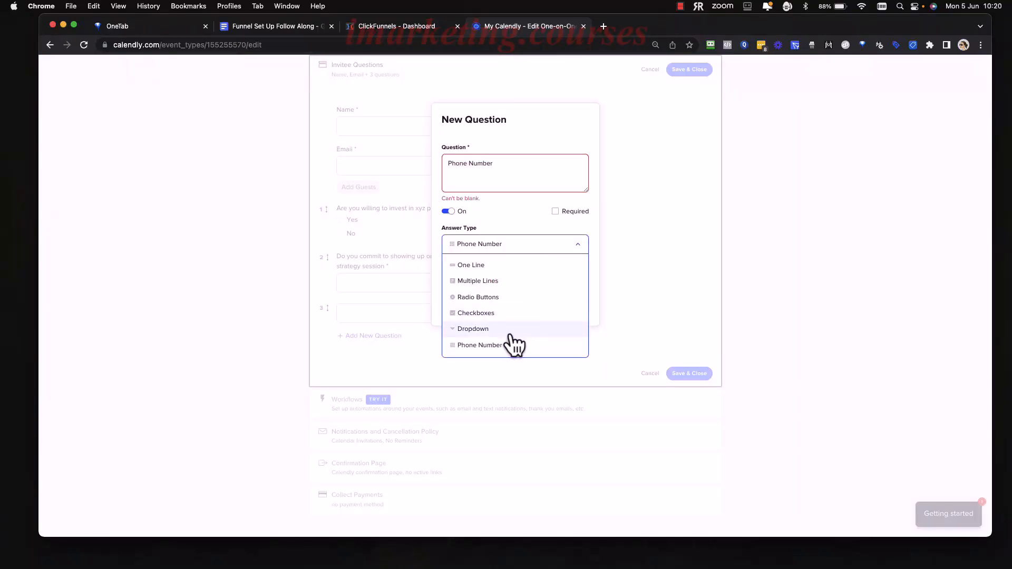
left_click(509, 281)
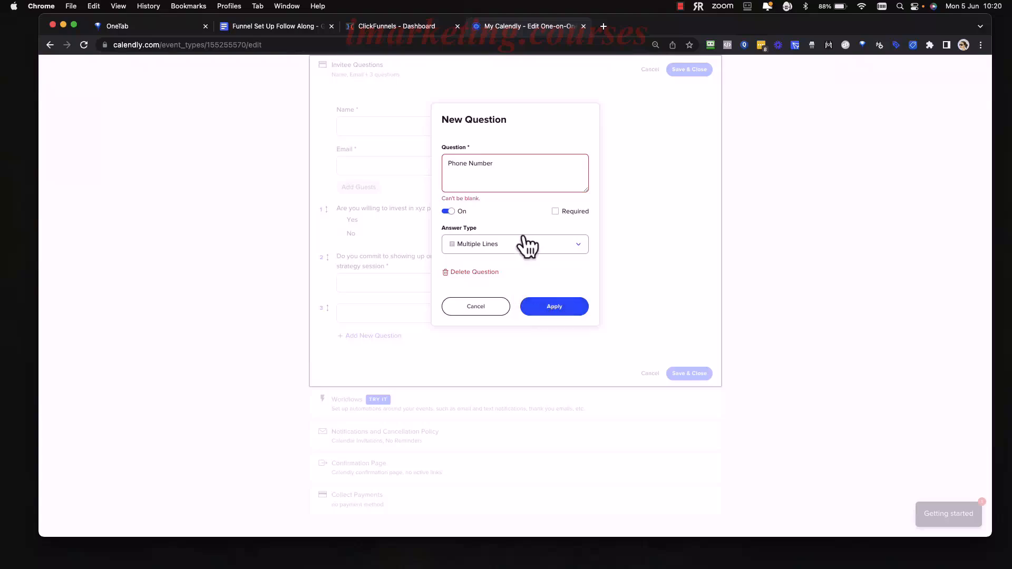
left_click(577, 317)
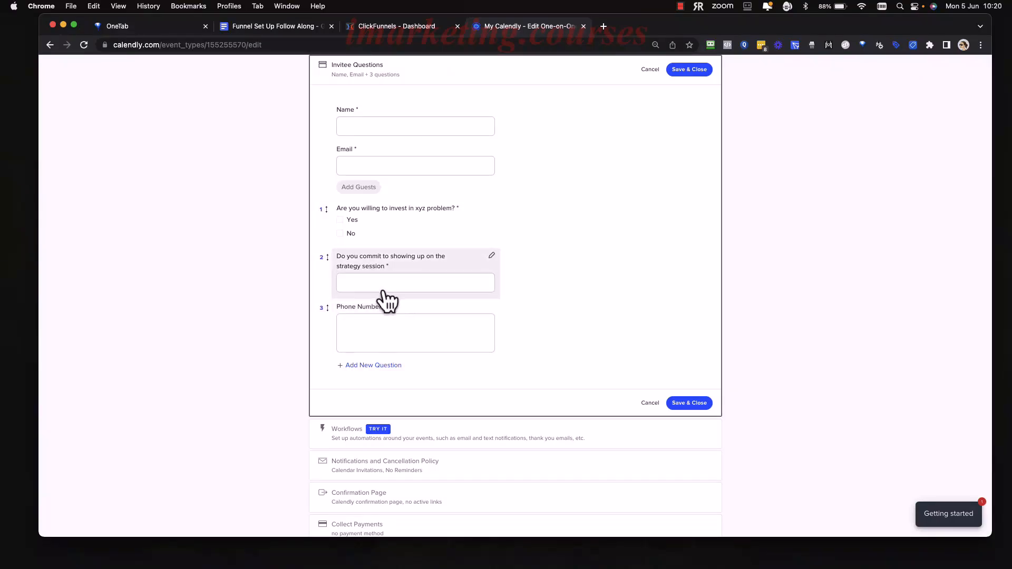
Edit the Phone Number question to use Radio Buttons, with "Yes" and "No" as the first two answers.
left_click(452, 329)
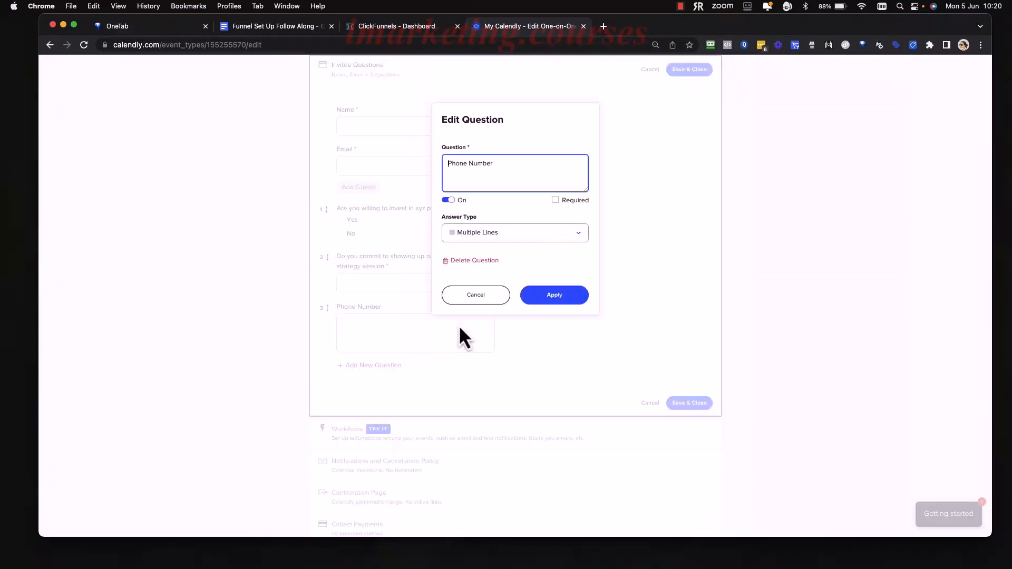
left_click(533, 233)
left_click(507, 285)
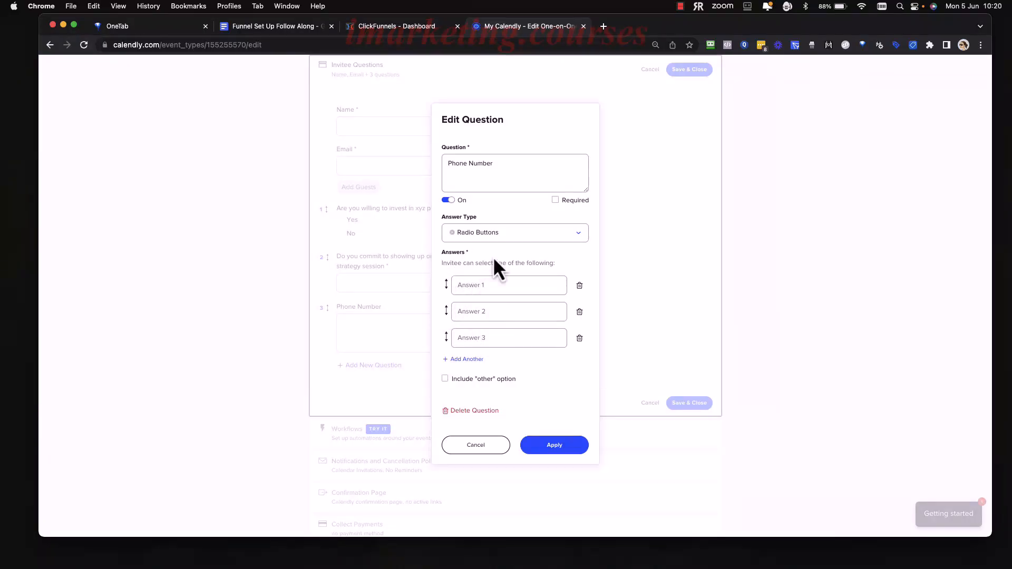
left_click(531, 236)
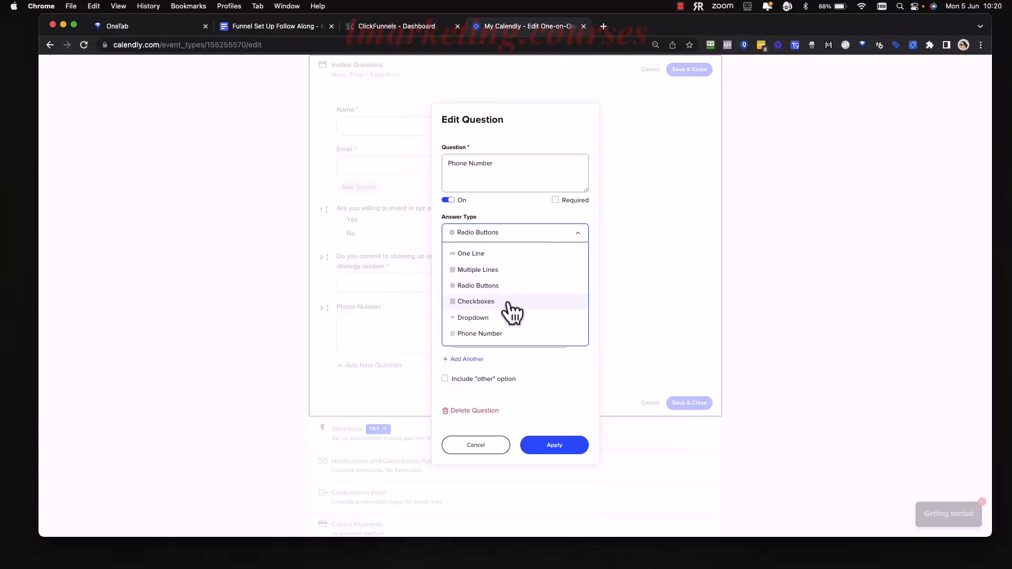
left_click(532, 214)
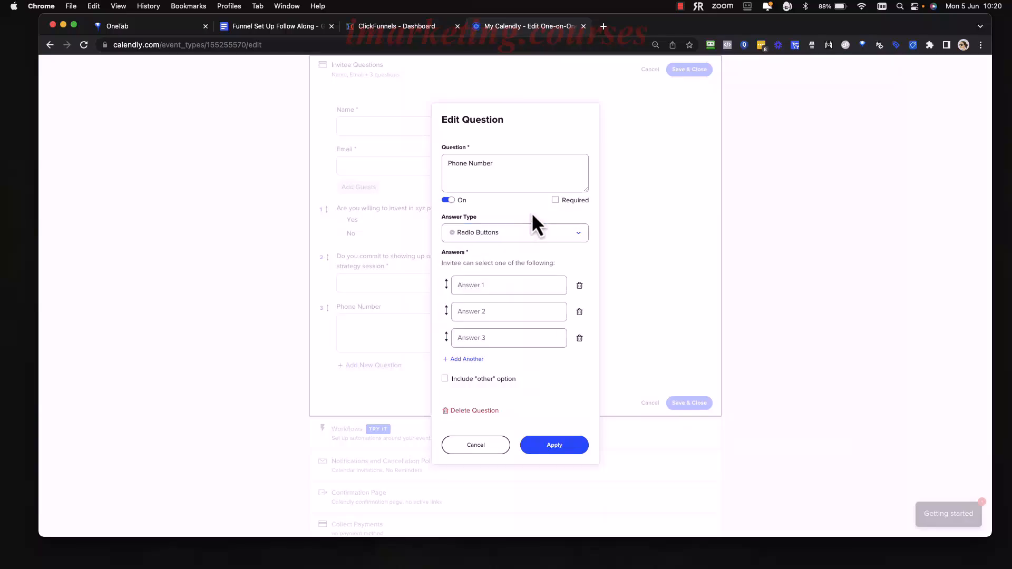
left_click(525, 287)
type("Yes")
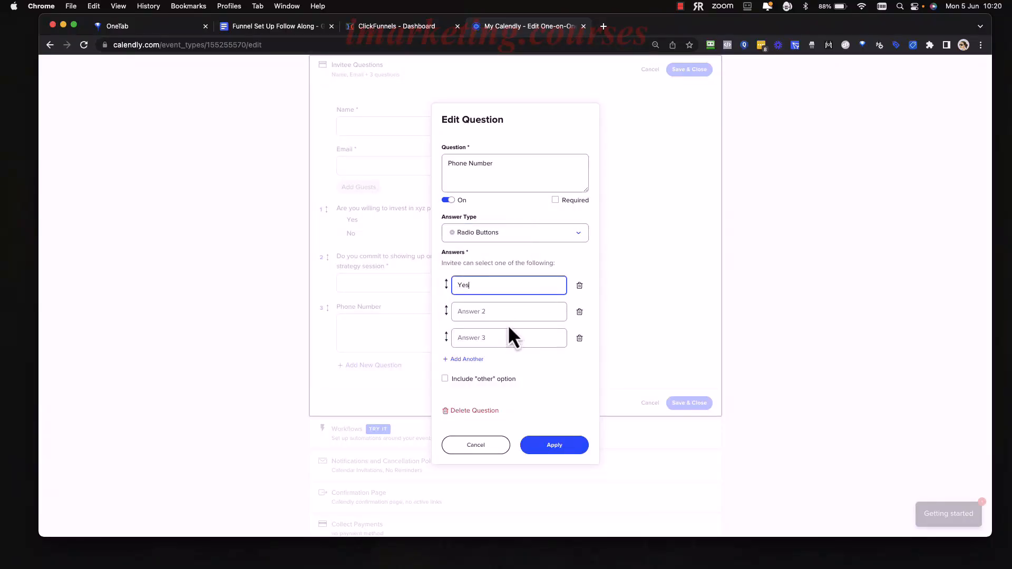
left_click(512, 308)
type("No")
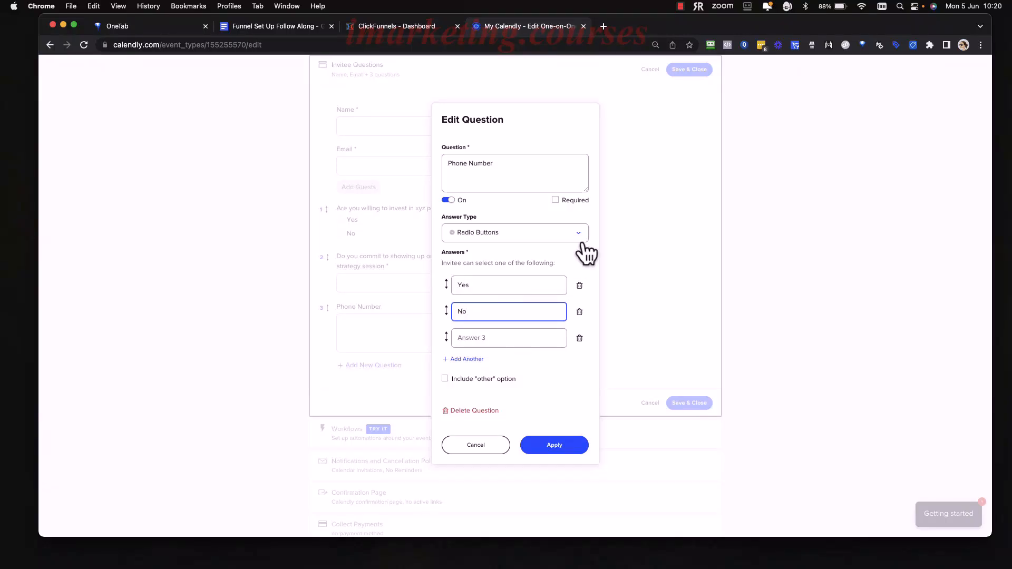
Make the Phone Number question required, delete its blank third answer, and apply the changes.
left_click(555, 200)
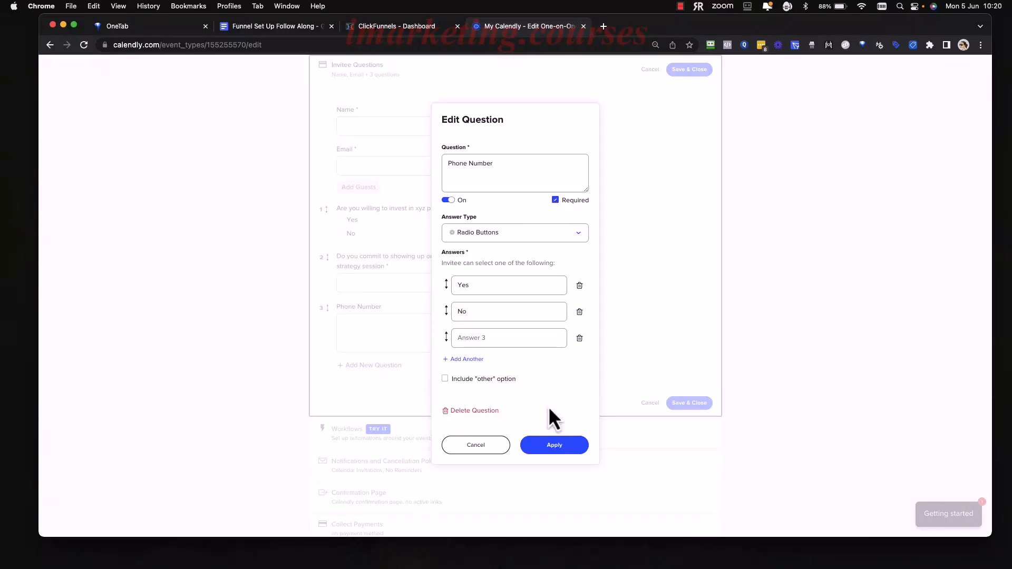
left_click(557, 448)
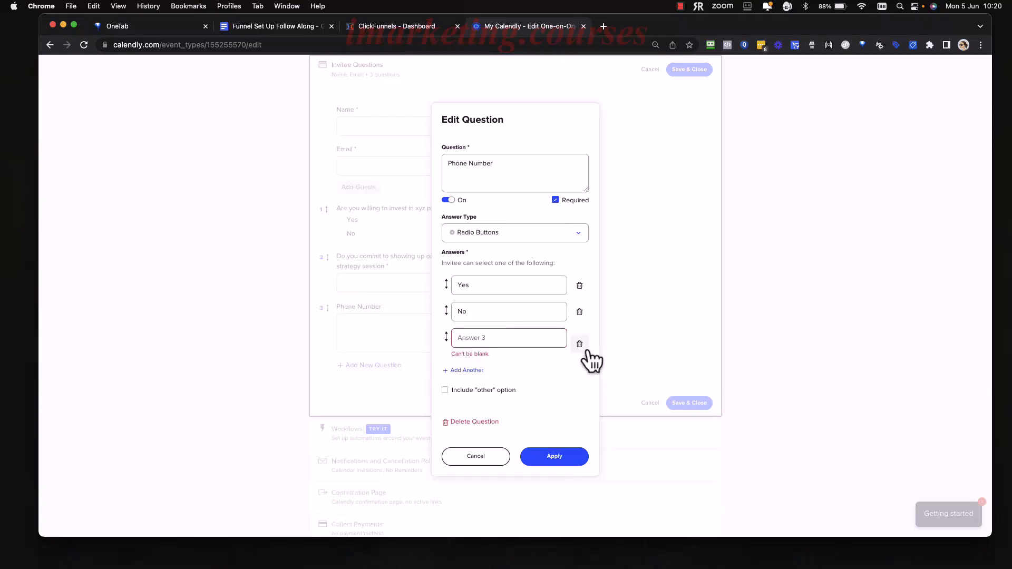
left_click(583, 348)
left_click(551, 422)
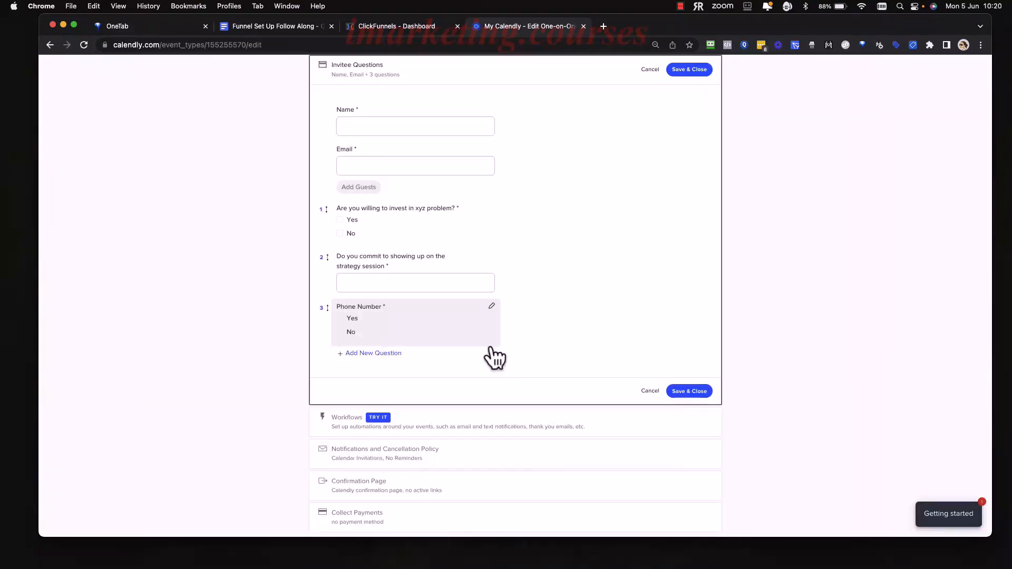
scroll(459, 264, "up", 3)
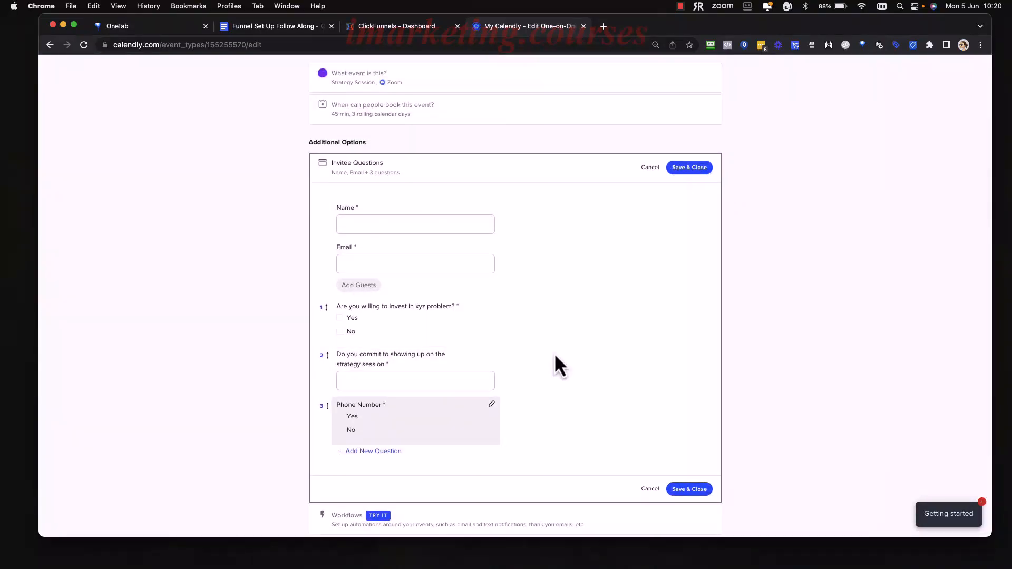
scroll(555, 355, "down", 2)
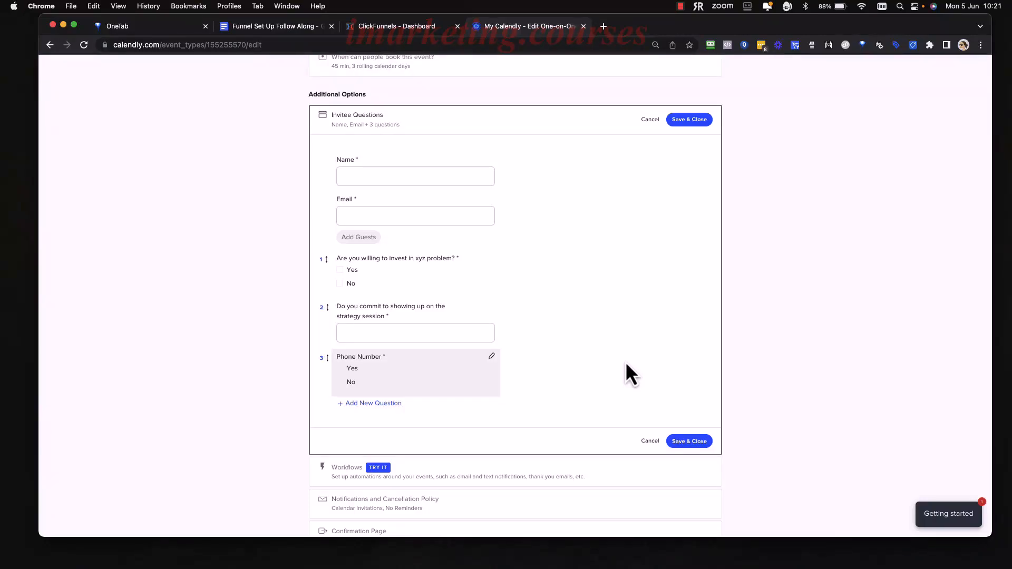
Save the invitee questions and check the "Set up reminders" item in the Funnel Set Up Follow Along document.
scroll(687, 388, "down", 2)
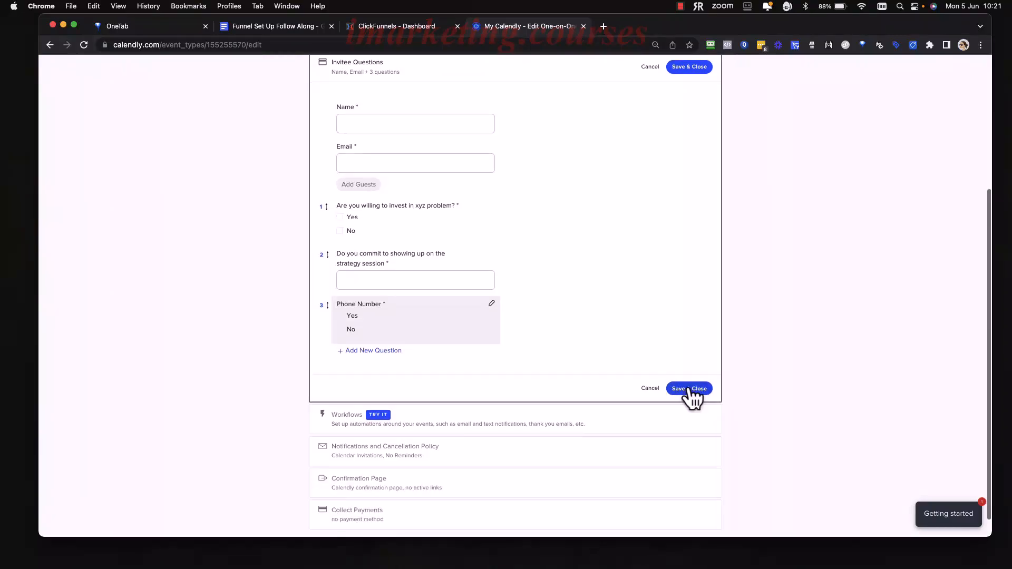
left_click(684, 390)
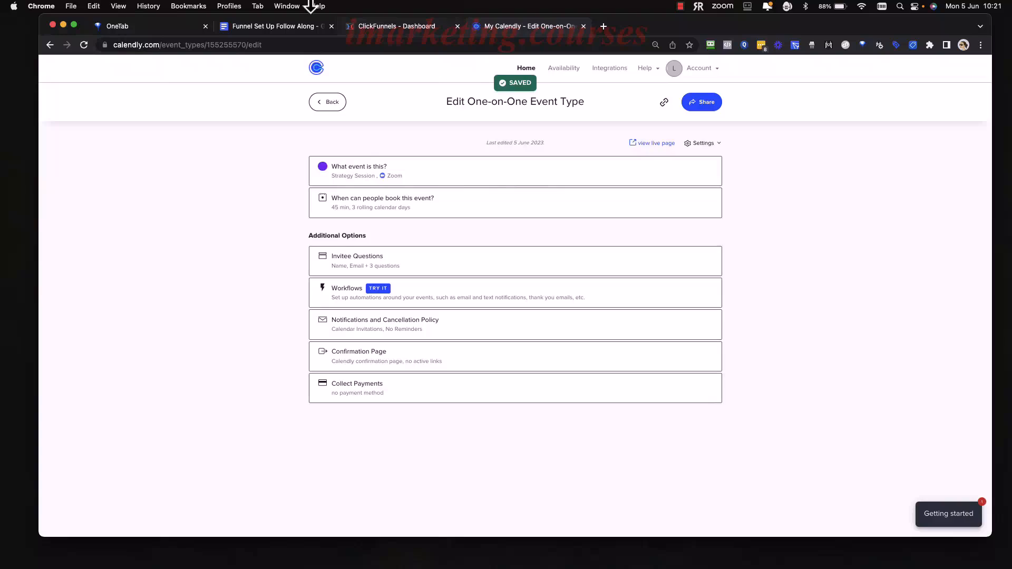
left_click(278, 28)
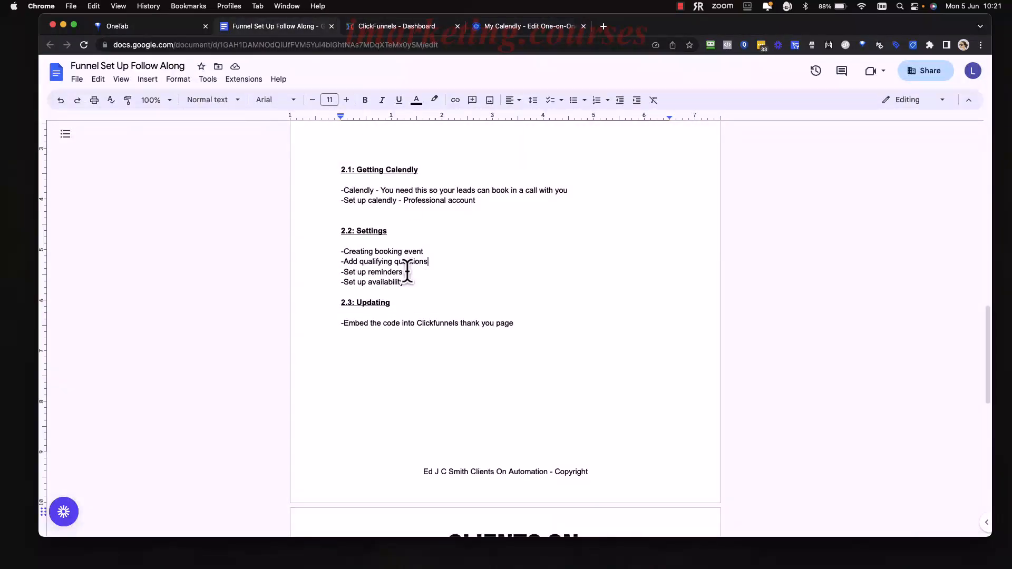
left_click_drag(403, 272, 335, 272)
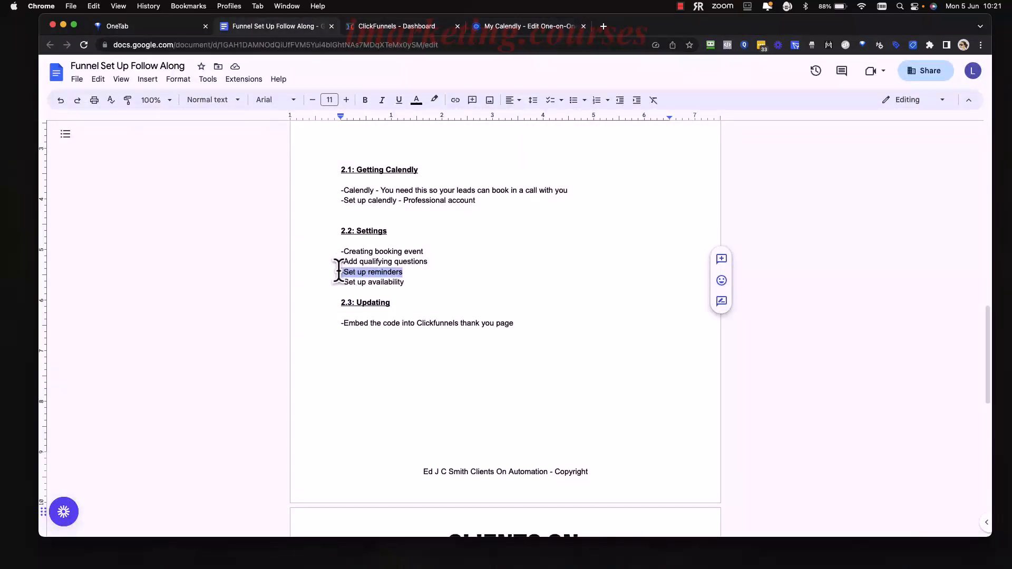
left_click(411, 272)
Back in Calendly, explore the Strategy Session event's workflows and start a workflow from the "Email reminder to invitee" template.
left_click(547, 25)
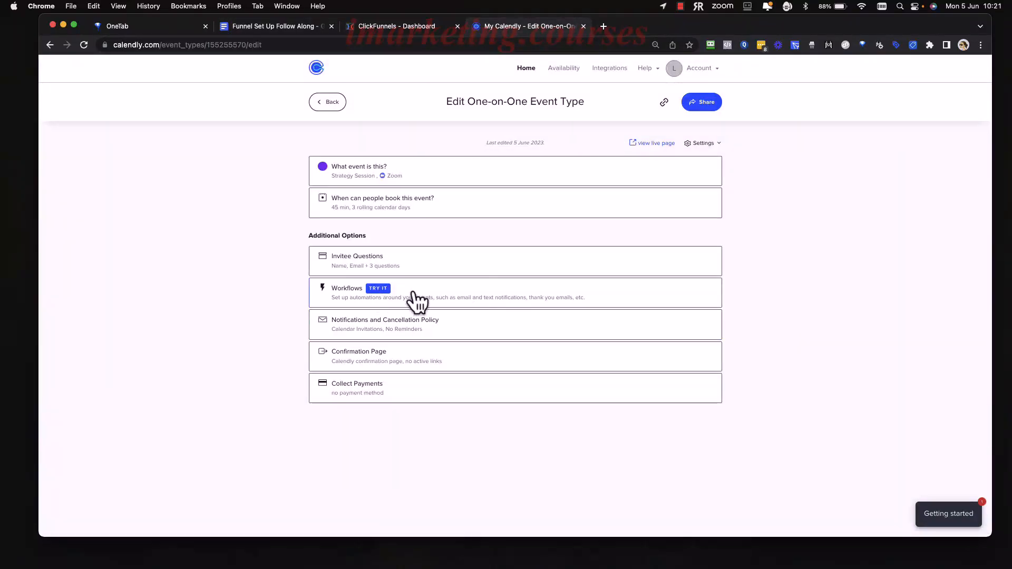
left_click(438, 303)
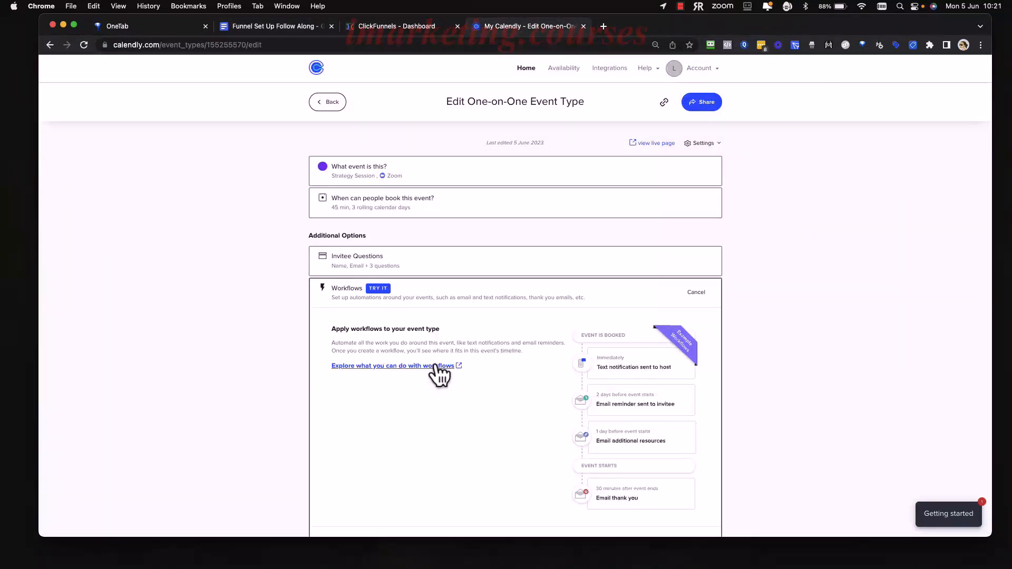
scroll(474, 384, "down", 1)
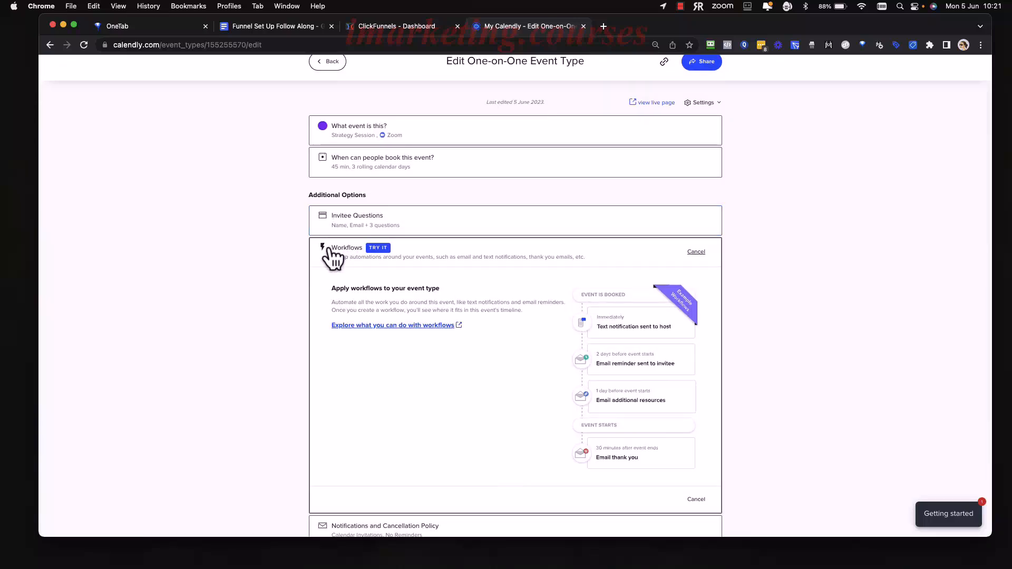
scroll(363, 337, "down", 3)
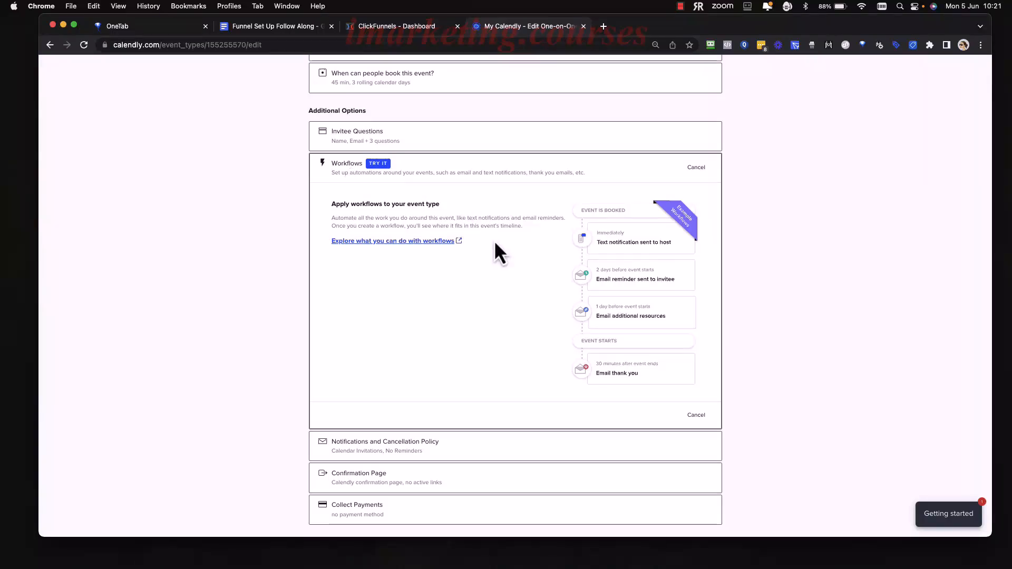
left_click(419, 241)
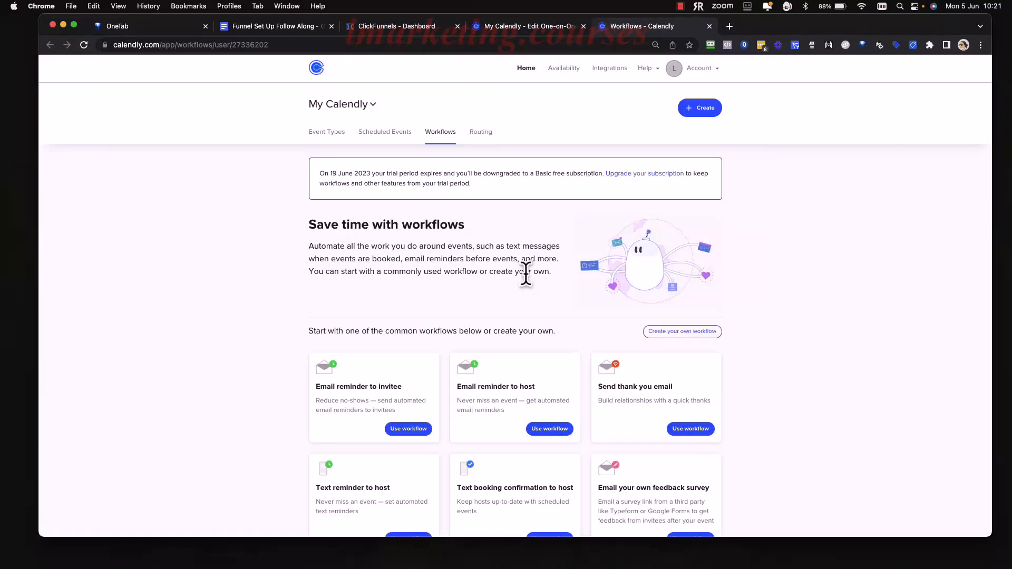
scroll(614, 329, "down", 3)
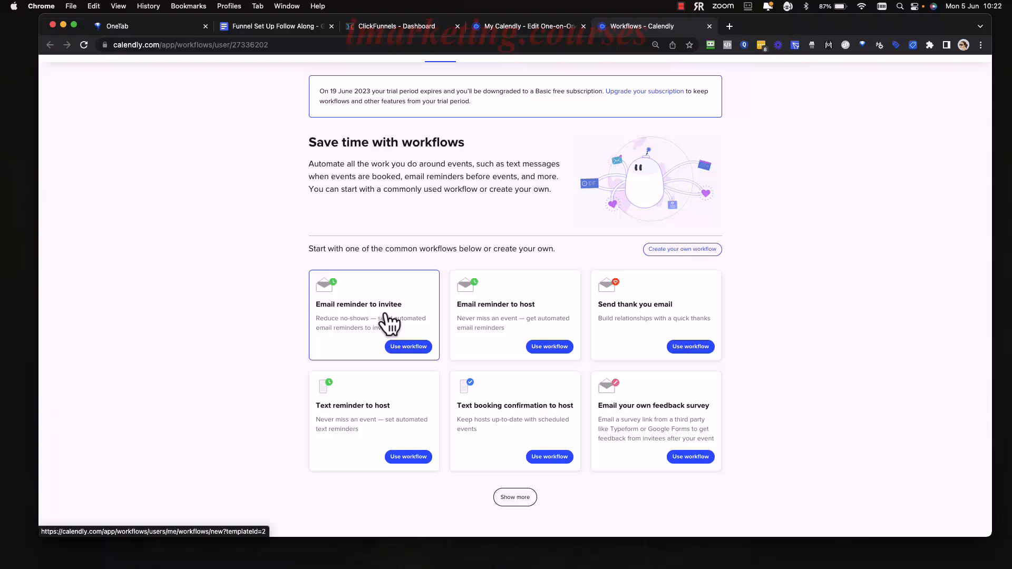
left_click(414, 349)
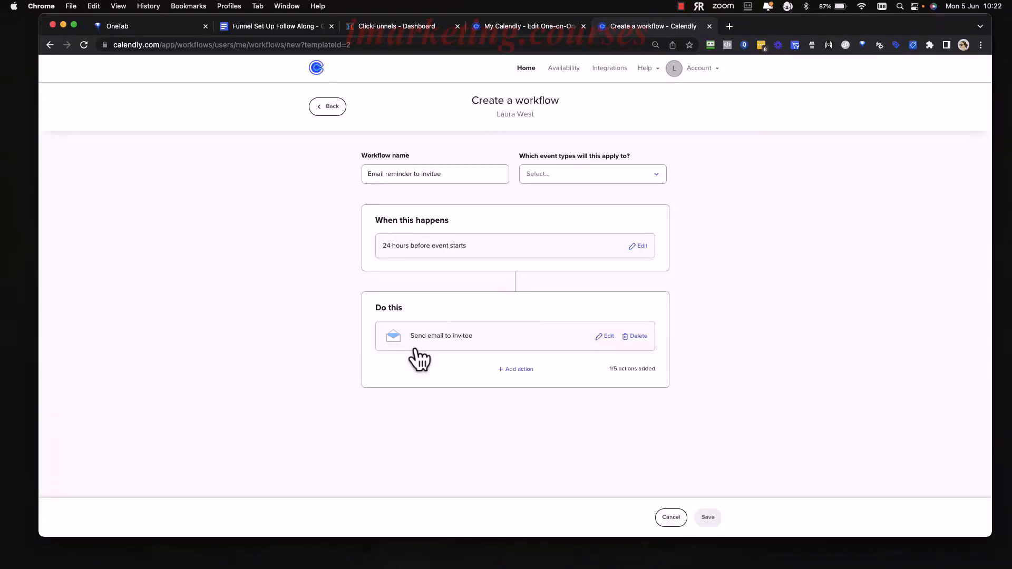
Name the workflow "Email reminder to invitee 24 Hours" and apply it to the Strategy Session event type.
left_click(467, 172)
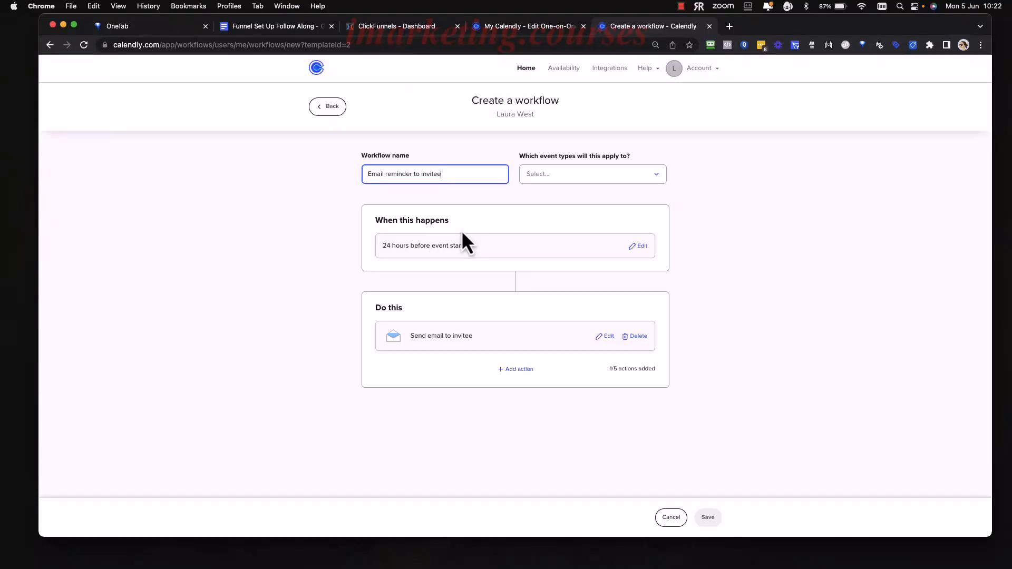
type("24 Hours")
left_click(594, 181)
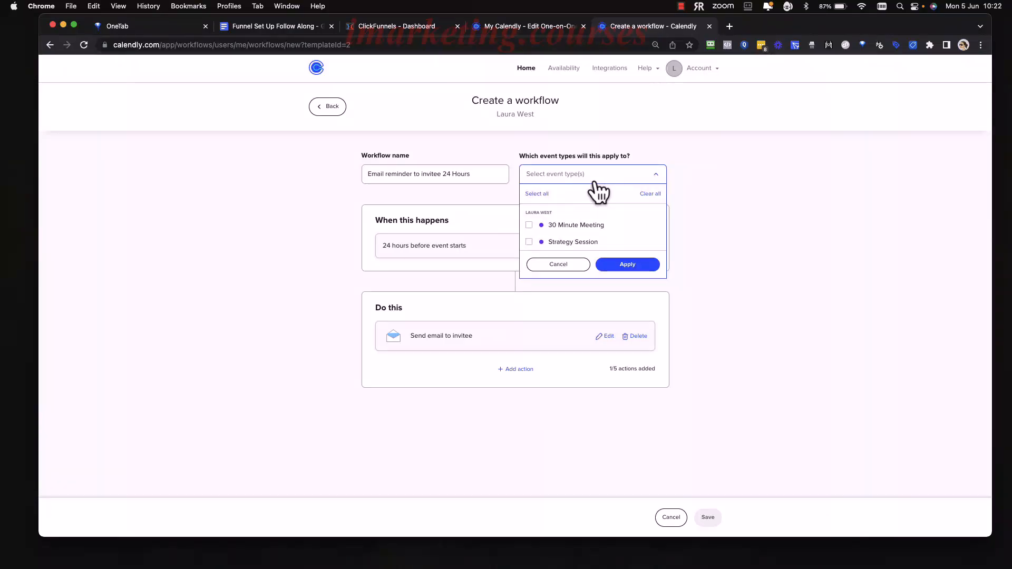
left_click(529, 242)
left_click(625, 265)
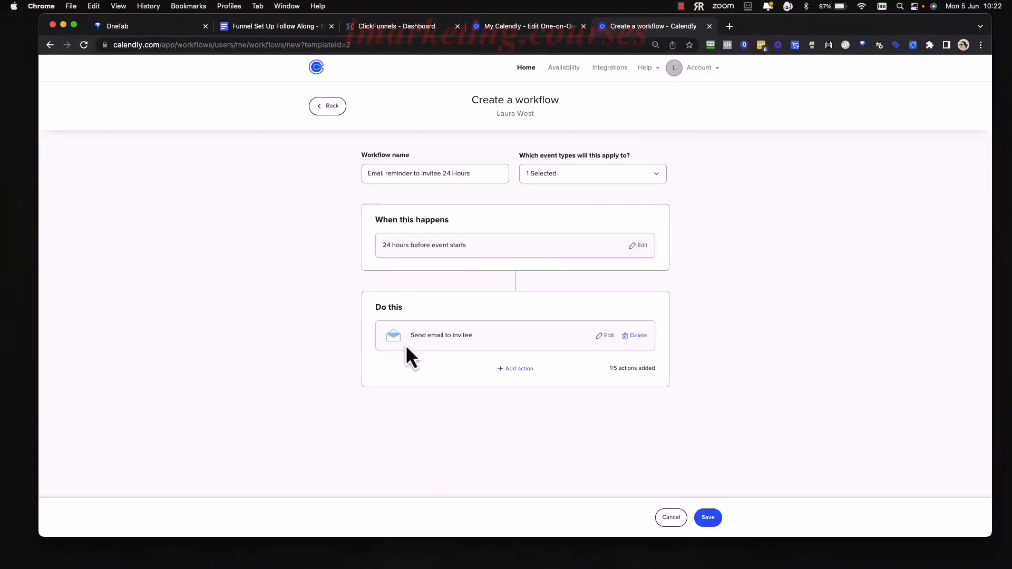
Edit the invitee email, review its subject and reminder text, and remove the Event Description and Questions And Answers variables from the body.
left_click(605, 335)
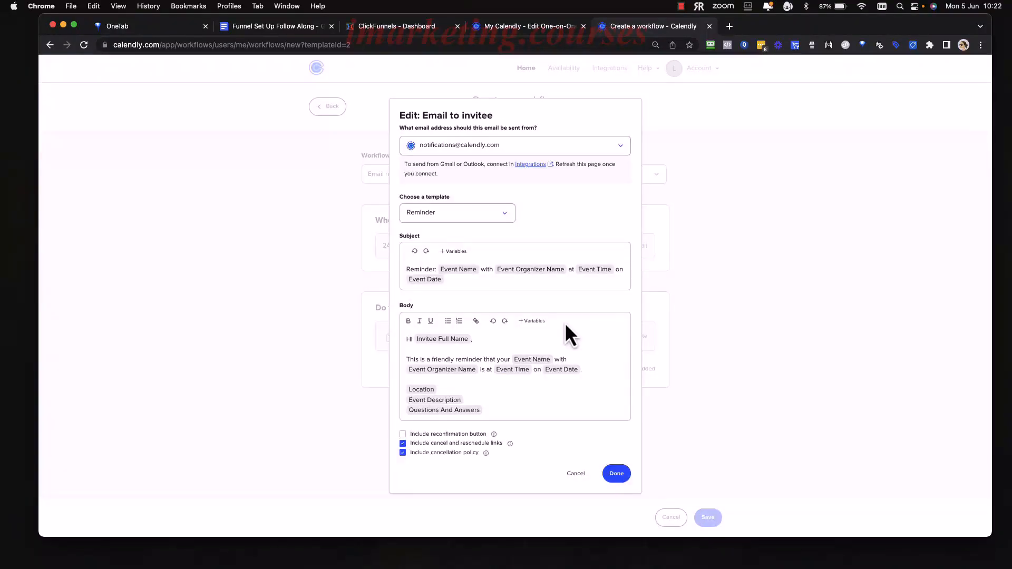
left_click(459, 278)
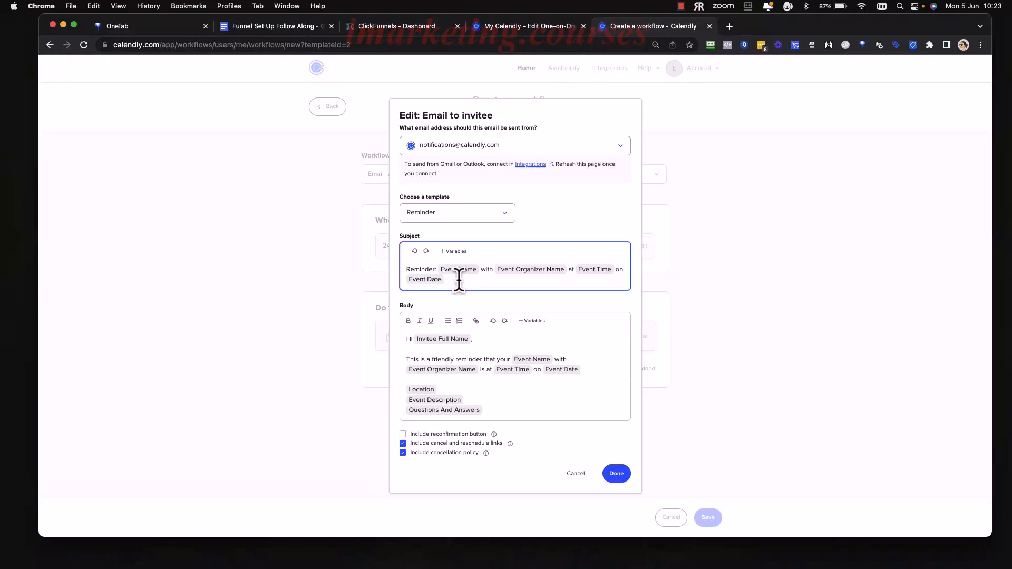
triple_click(459, 278)
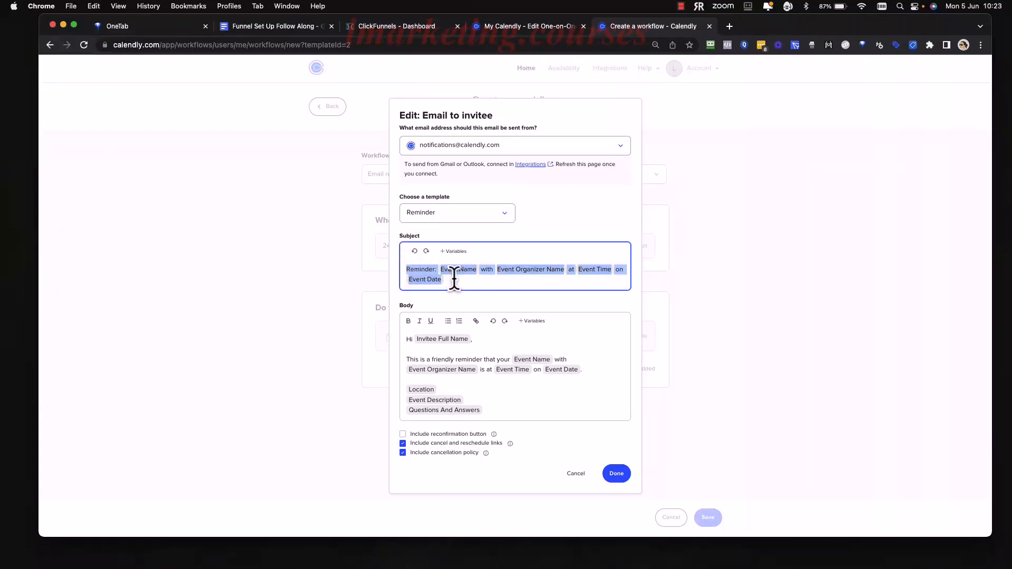
left_click(454, 277)
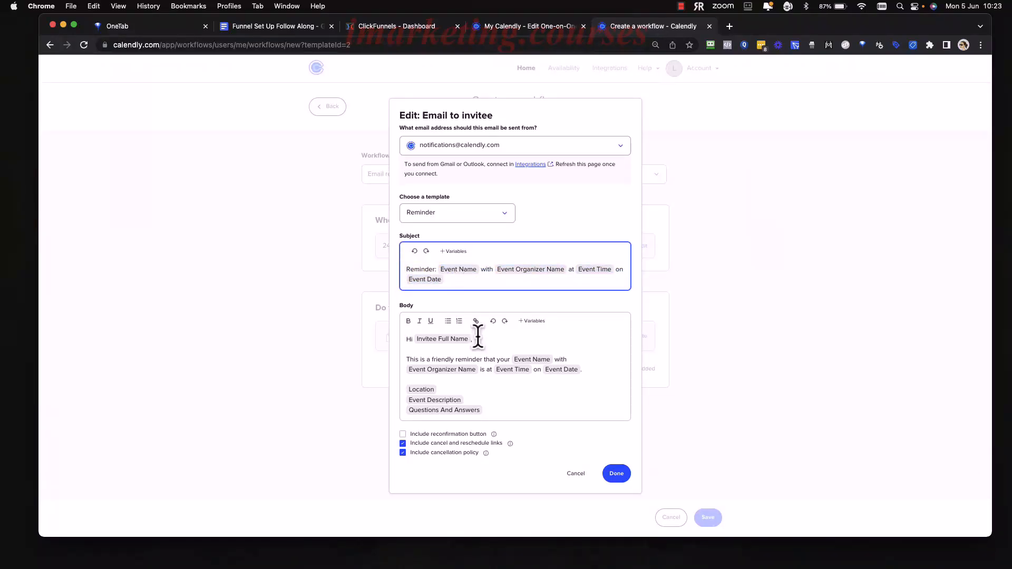
left_click_drag(596, 368, 406, 354)
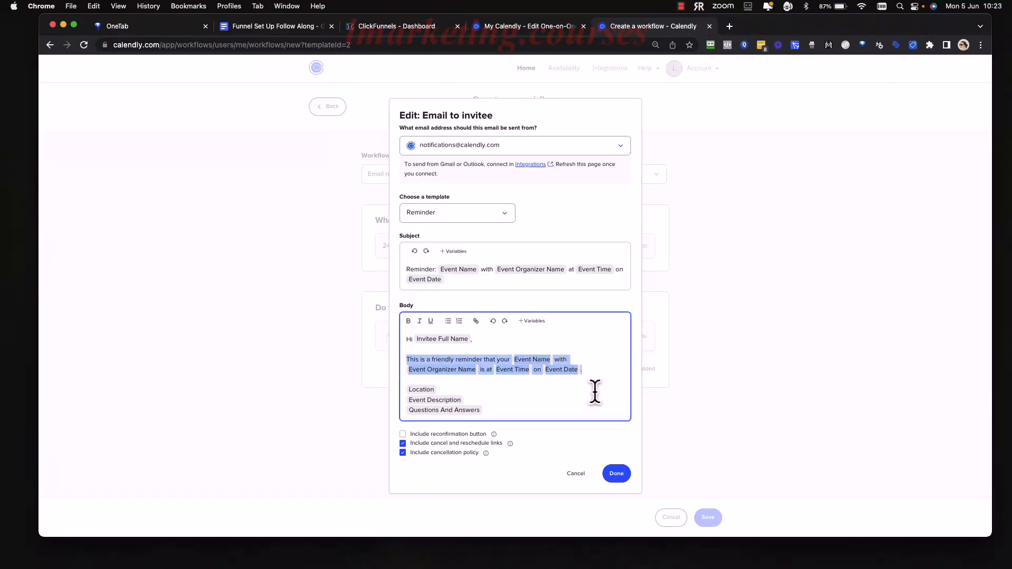
left_click(600, 368)
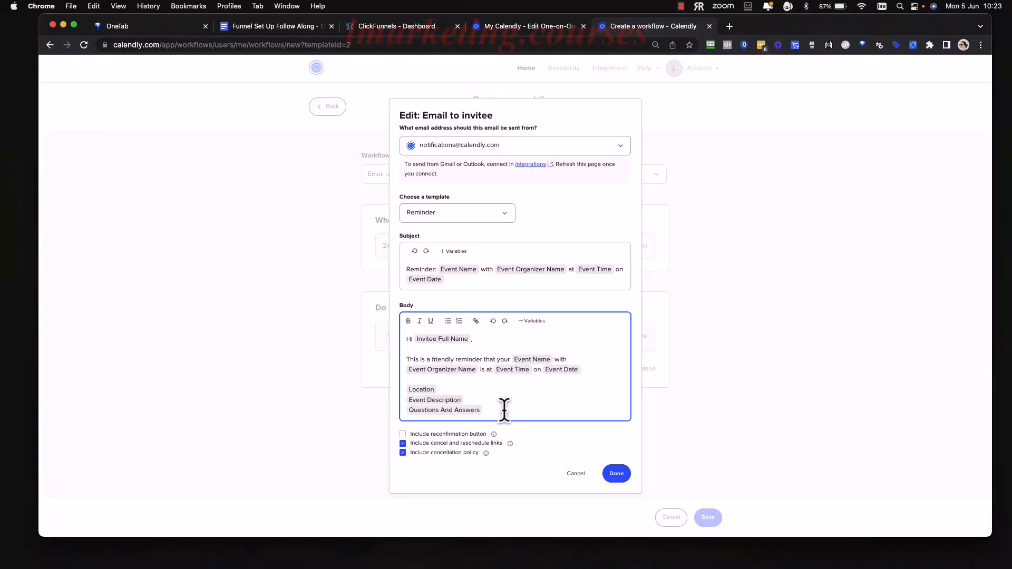
left_click_drag(488, 410, 402, 401)
key("BackSpace")
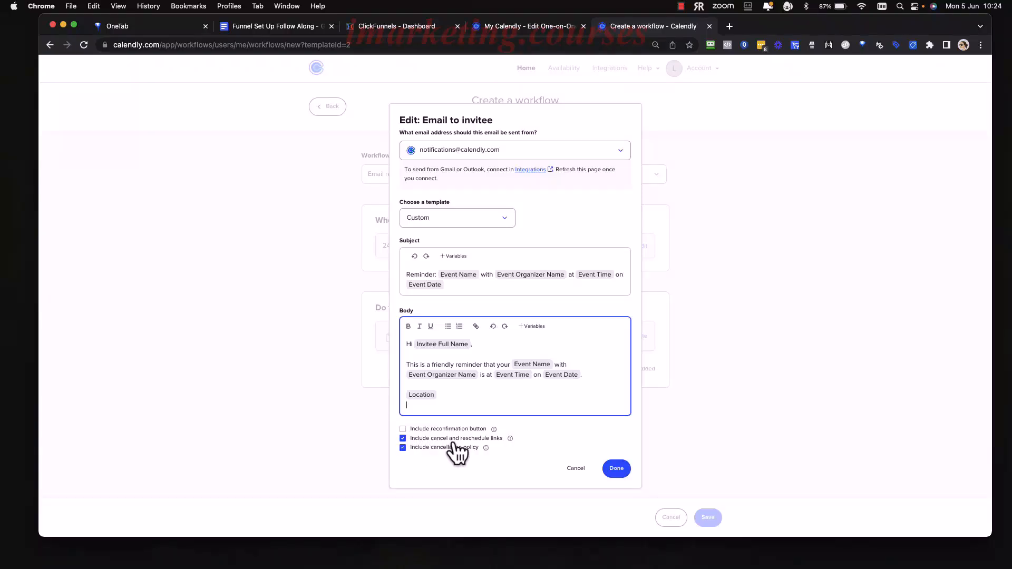
left_click(490, 447)
left_click(403, 438)
left_click(403, 439)
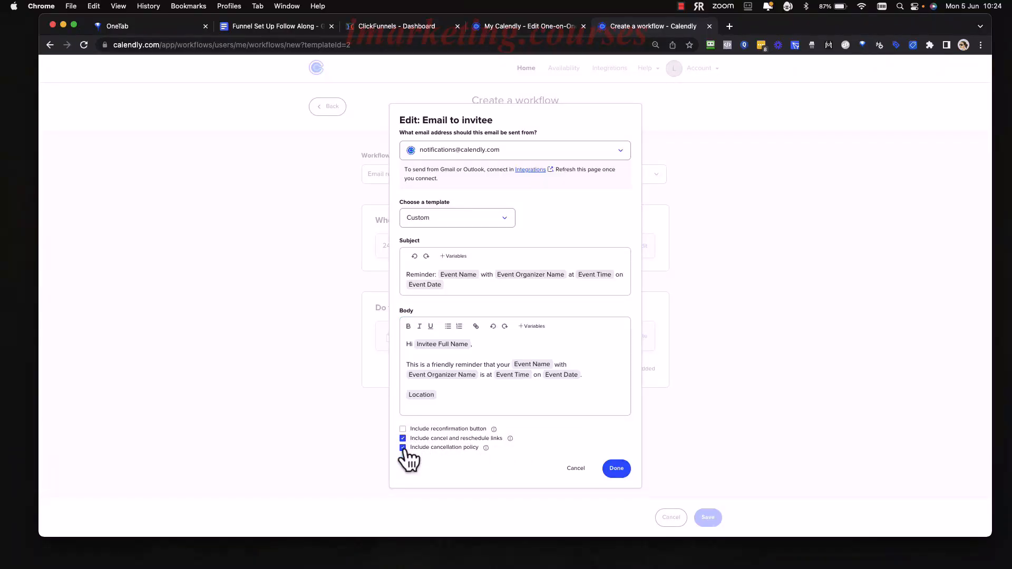
Delete the Location variable from the email body and insert it again from the available variables.
left_click(519, 402)
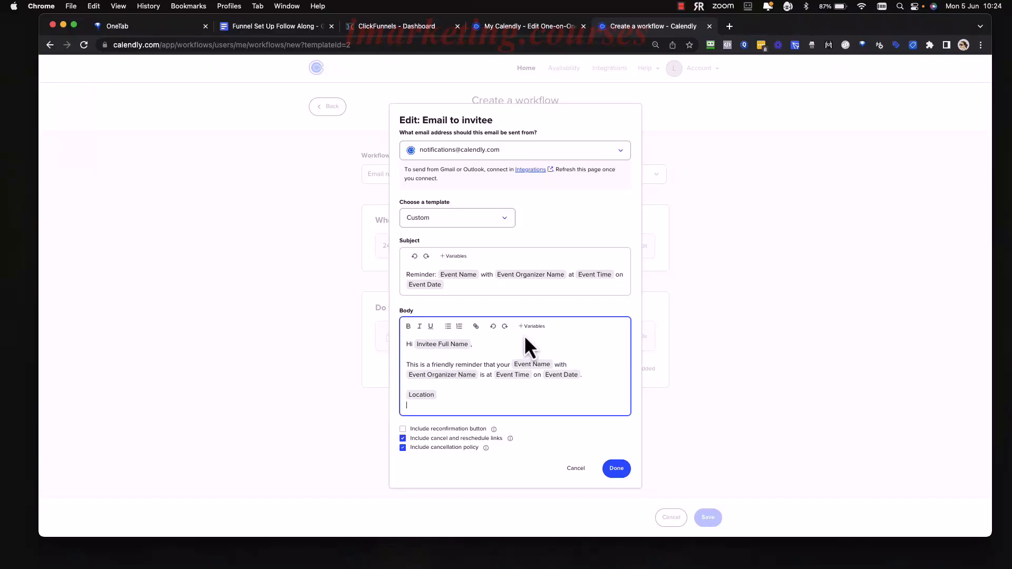
left_click(451, 394)
key("BackSpace")
left_click(529, 327)
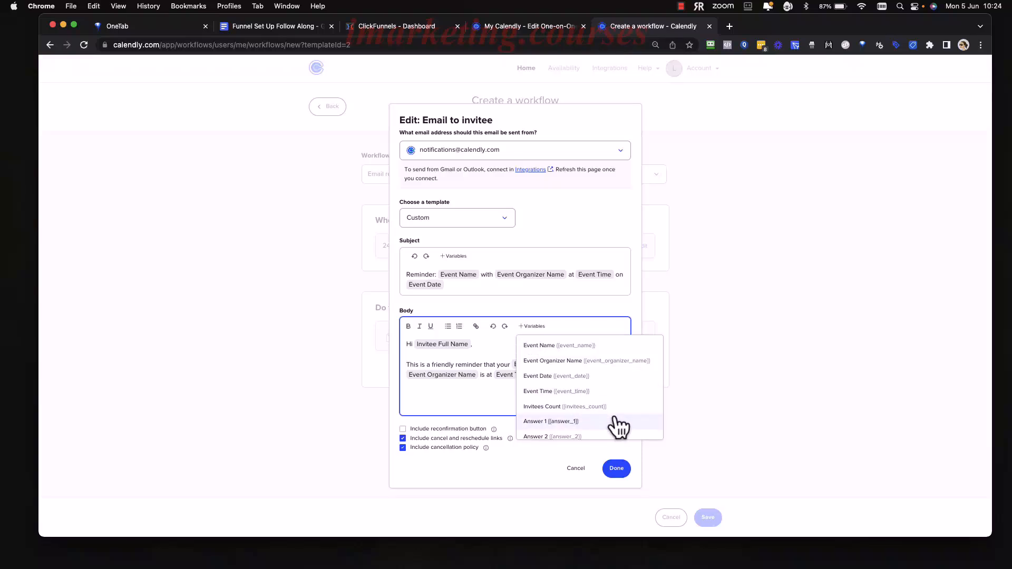
scroll(617, 426, "down", 2)
scroll(616, 426, "up", 3)
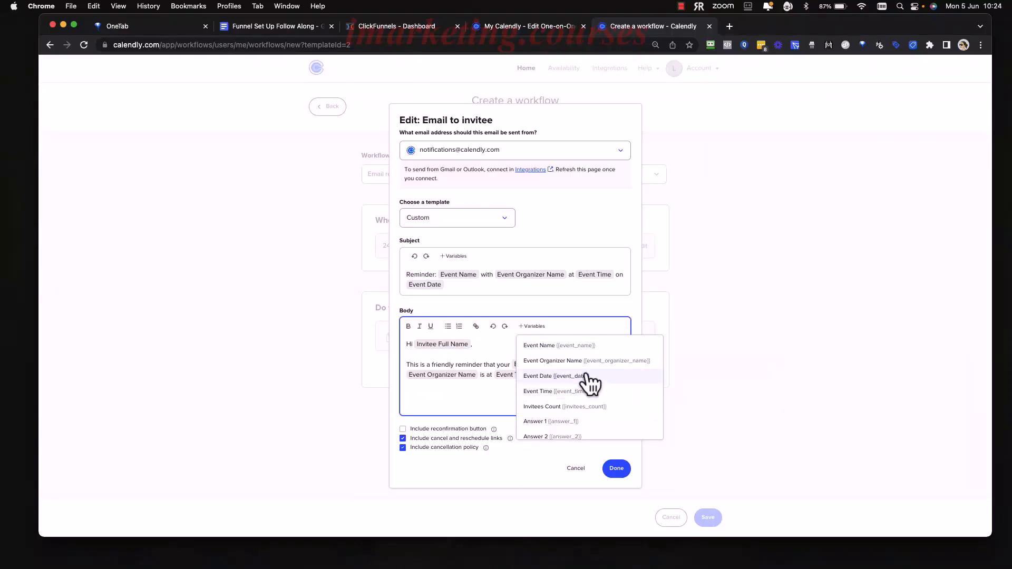
scroll(553, 411, "down", 5)
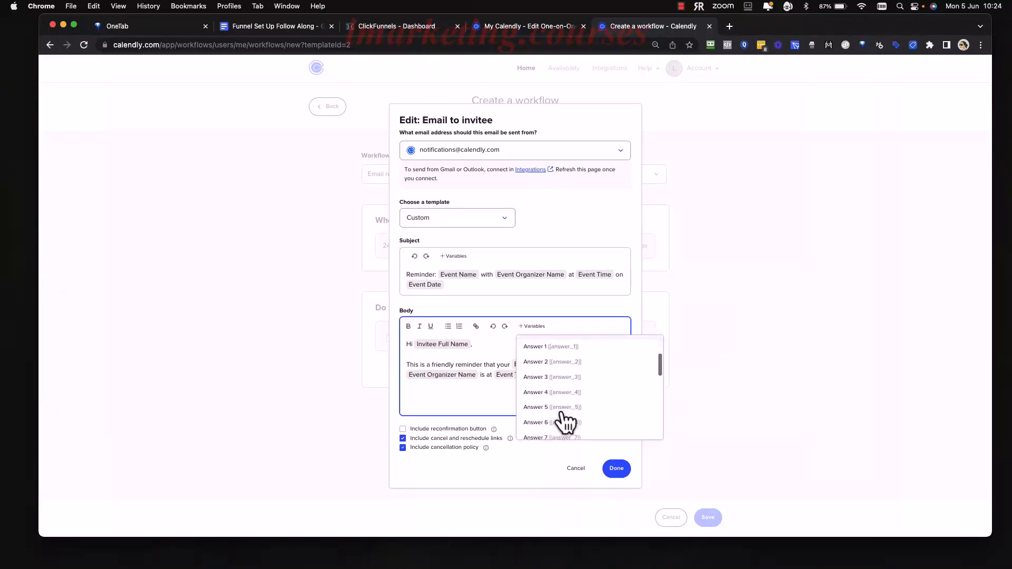
scroll(563, 417, "down", 8)
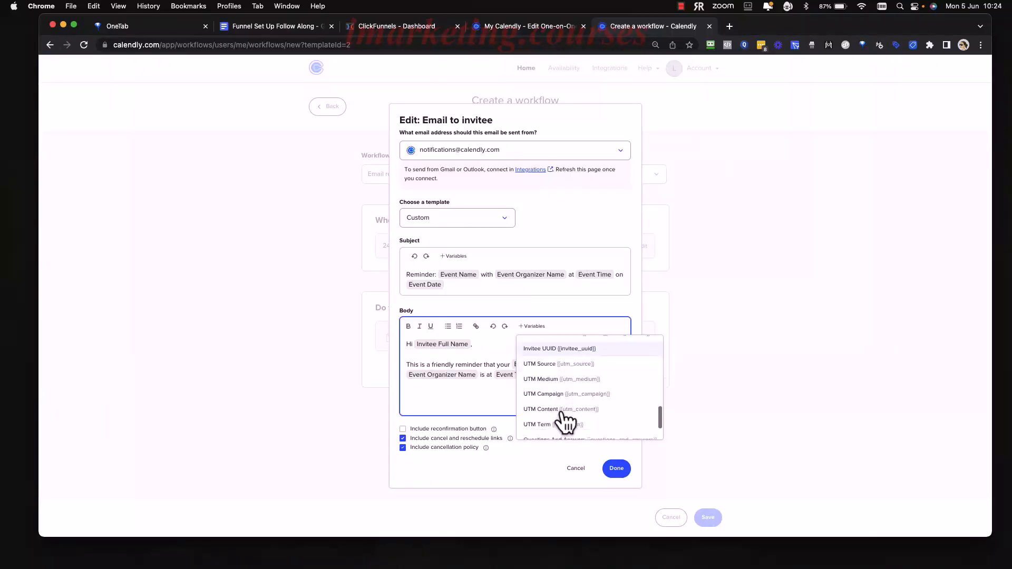
left_click(552, 414)
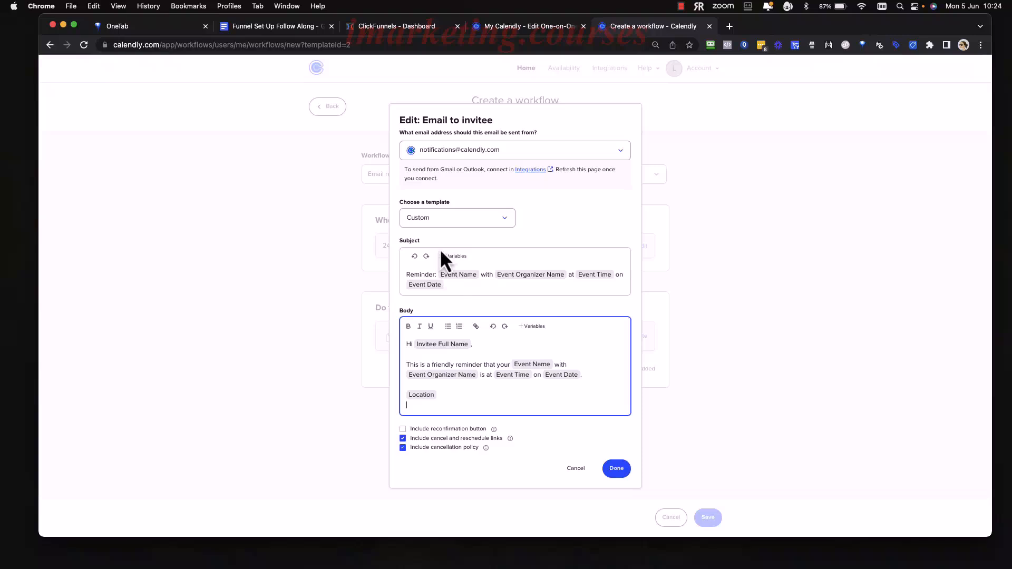
Check which variables can be added to the email subject and finish editing the invitee email.
left_click(455, 284)
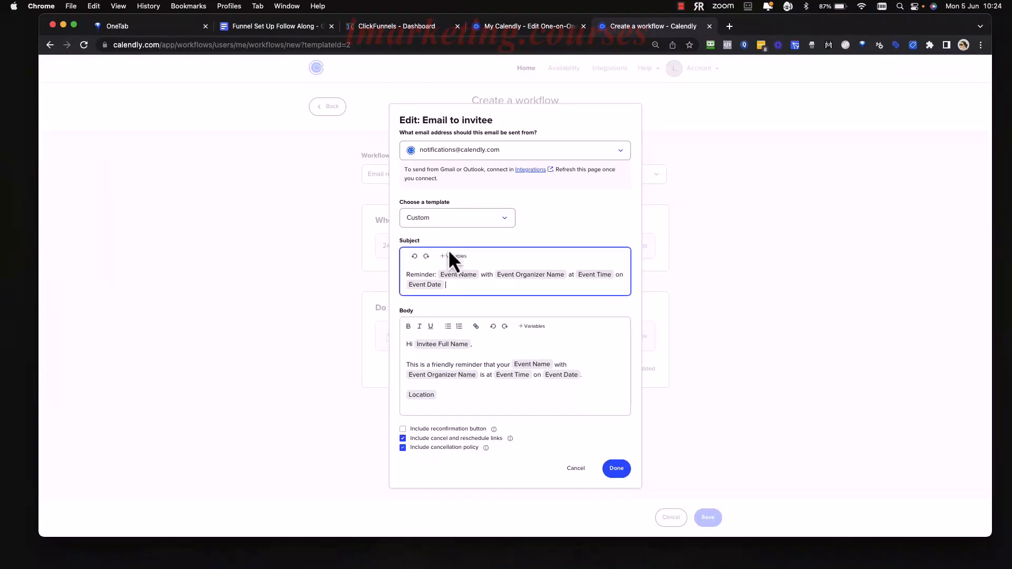
left_click(453, 256)
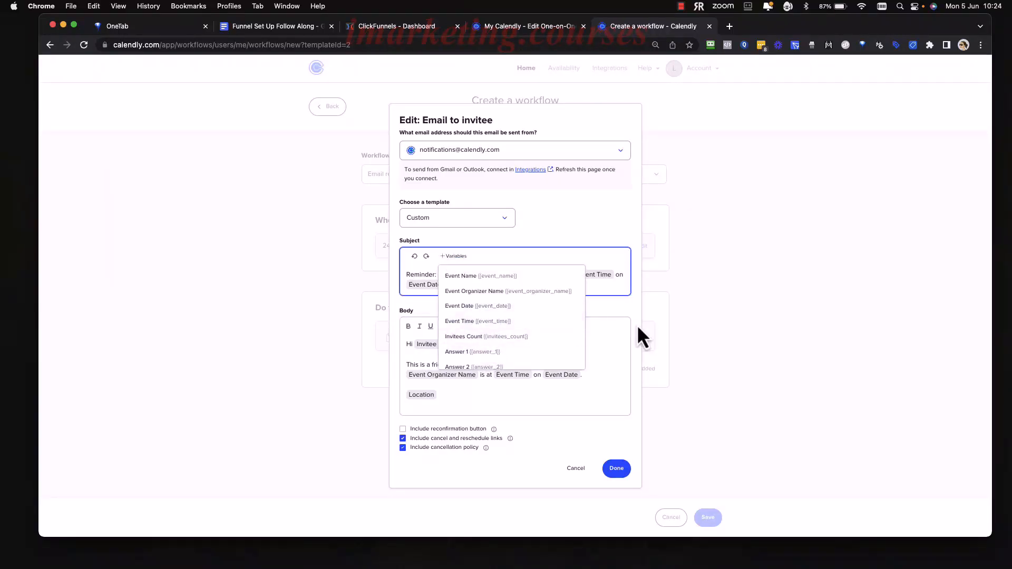
left_click(627, 309)
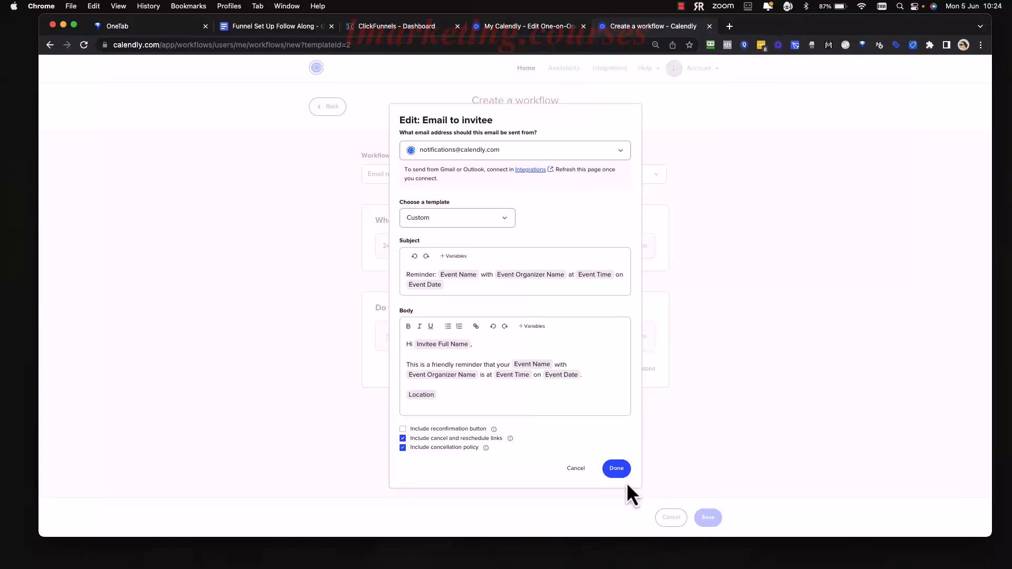
left_click(616, 470)
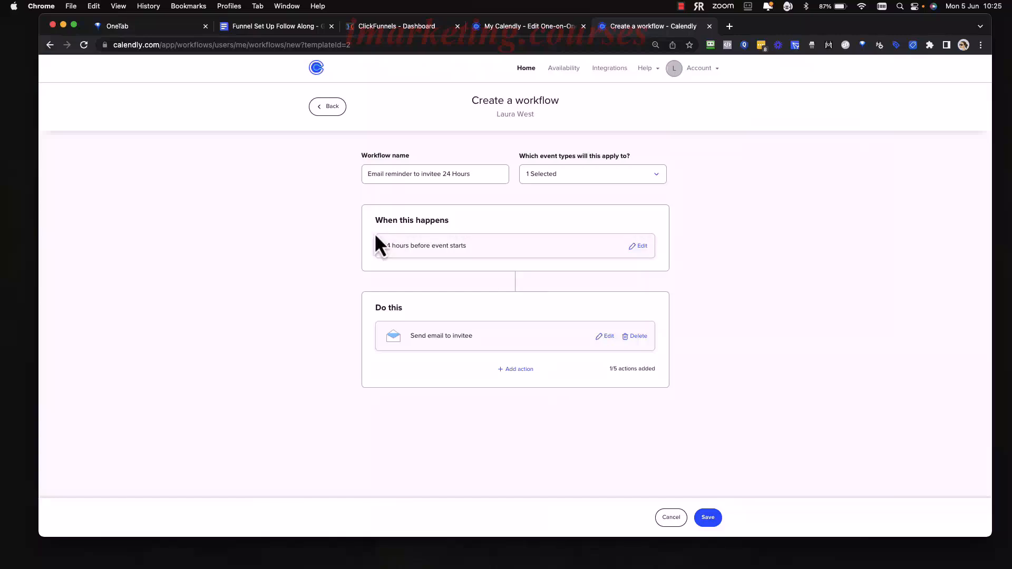
Add "/Host" after "invitee" in the workflow name.
left_click(411, 174)
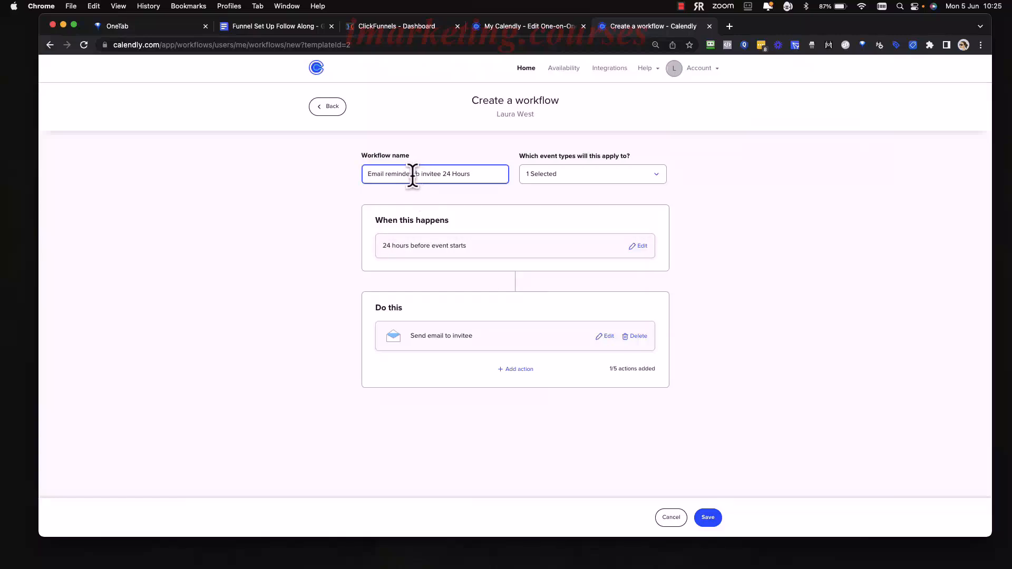
left_click(442, 173)
key("BackSpace")
type("/Host")
Add a Send email to host action with the Reminder template and save the workflow.
left_click(524, 372)
left_click(499, 166)
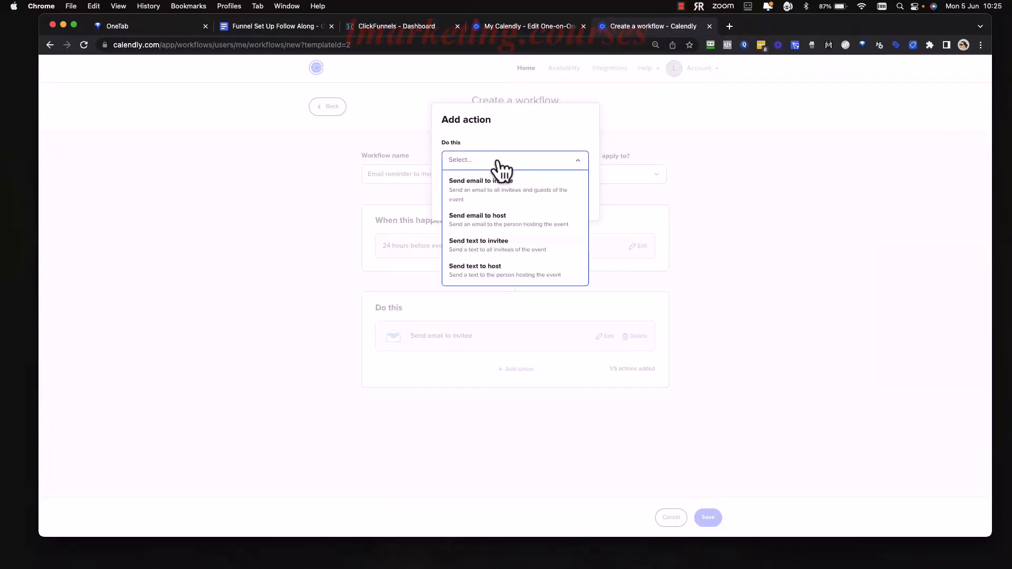
left_click(519, 226)
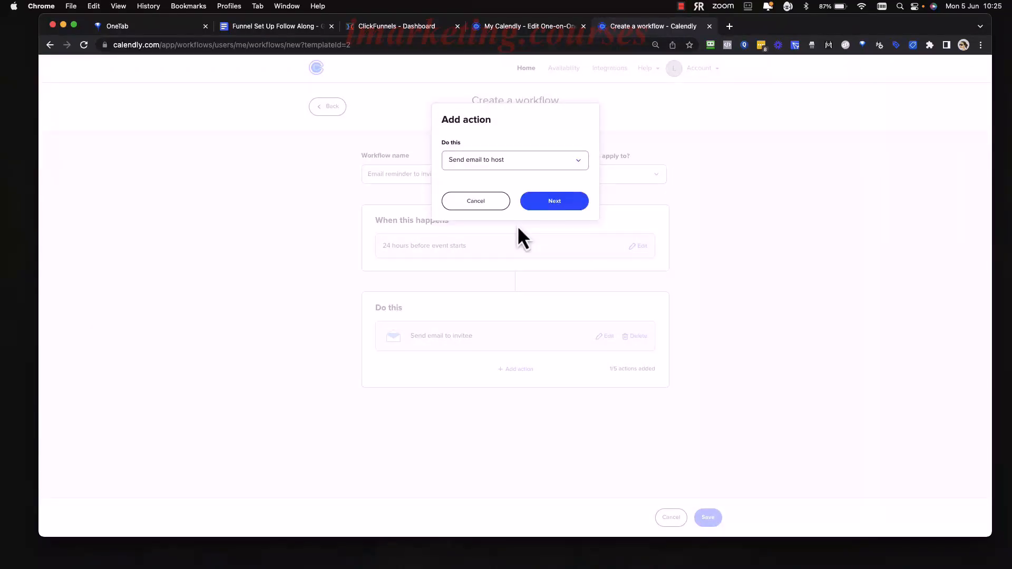
left_click(554, 203)
left_click(463, 199)
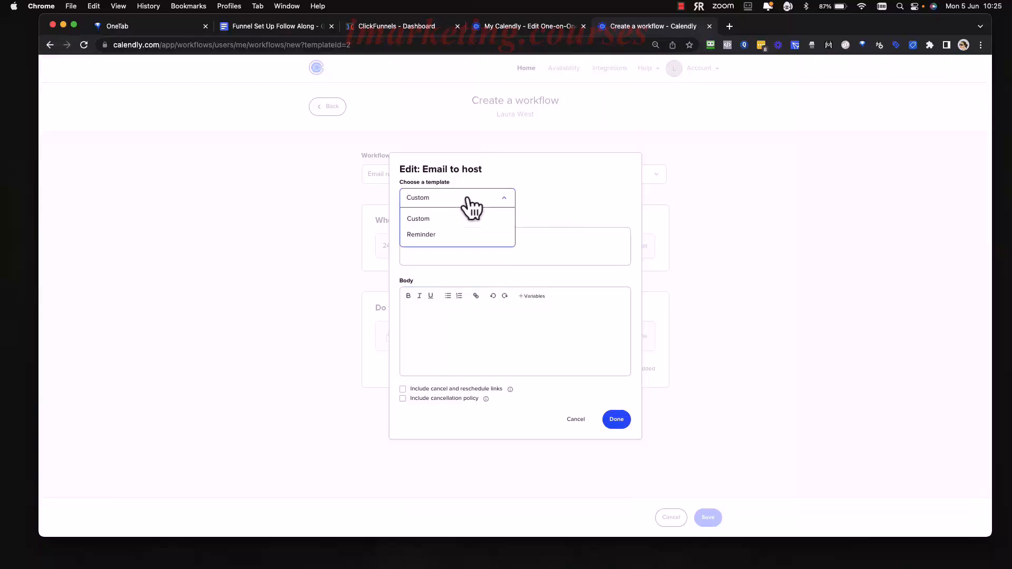
left_click(451, 232)
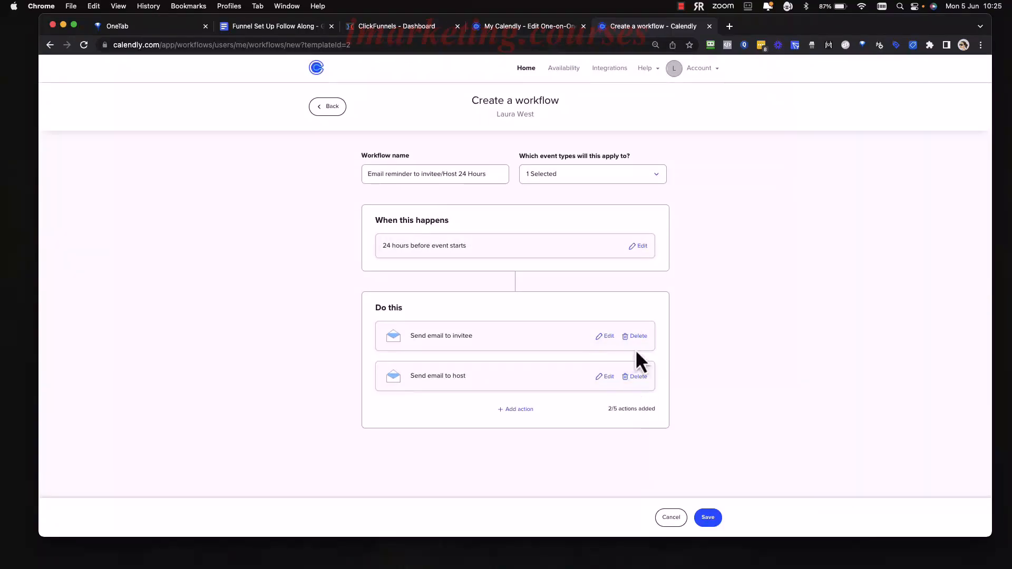
left_click(709, 518)
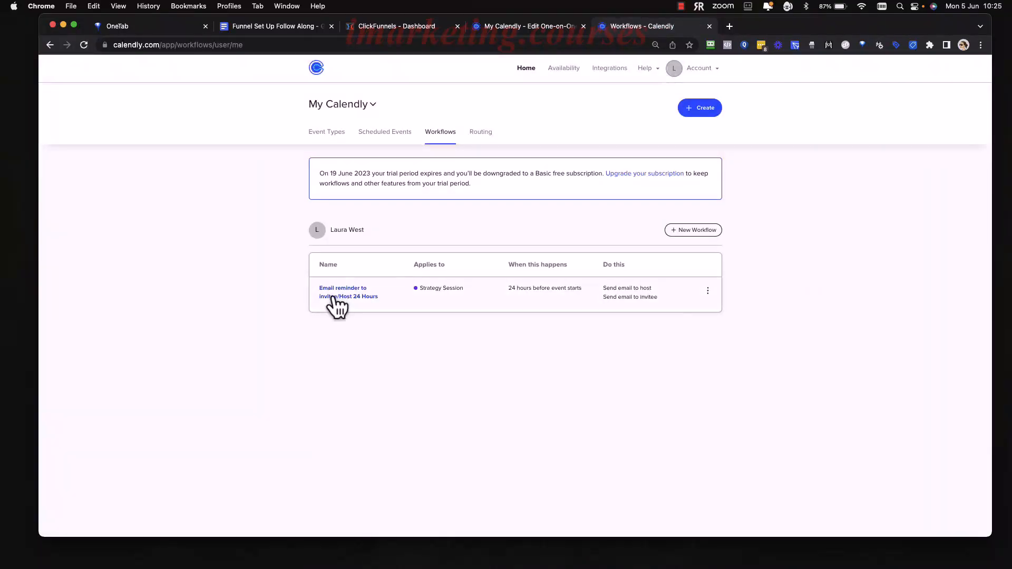
left_click(699, 231)
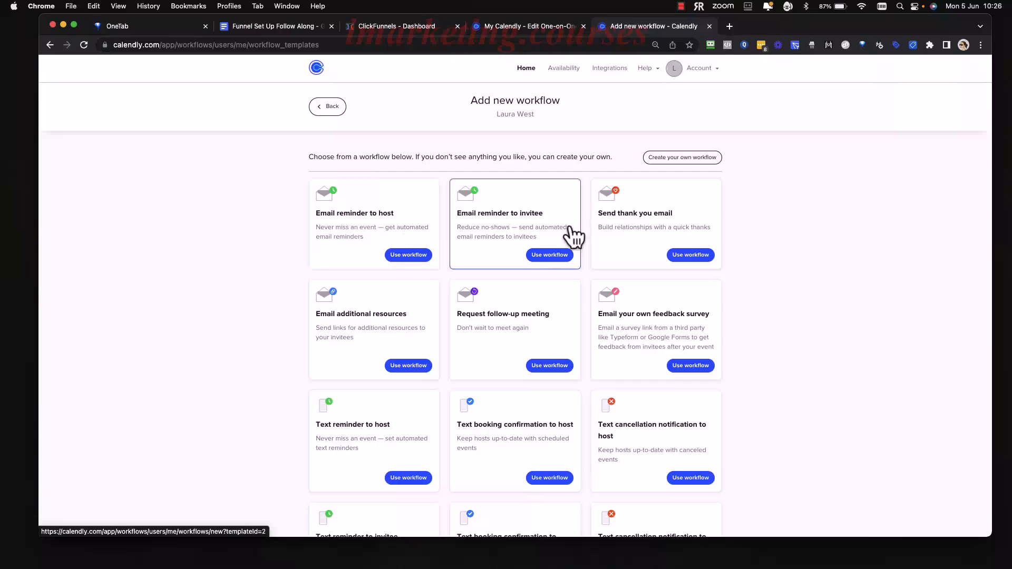
left_click(330, 107)
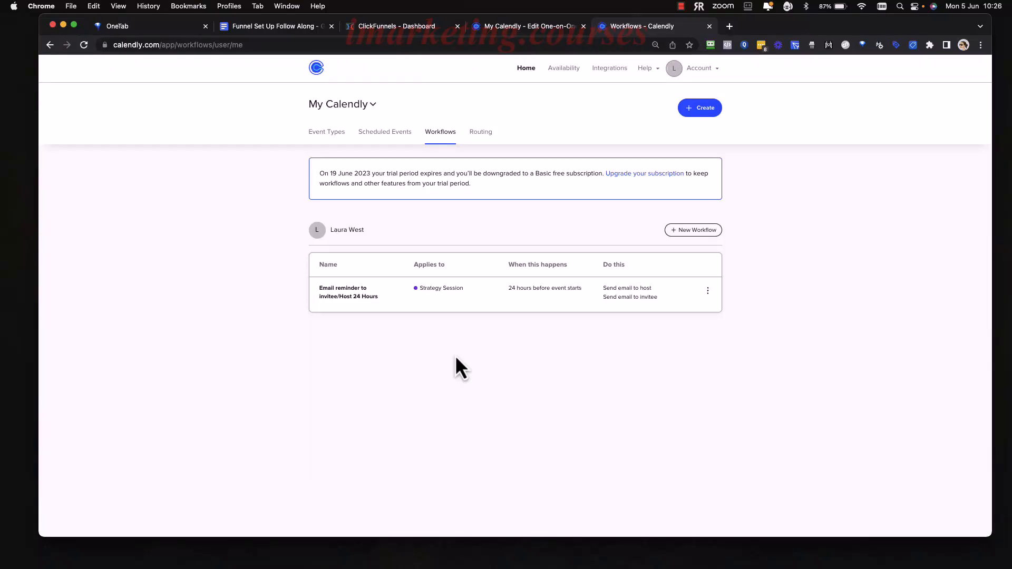
left_click_drag(469, 359, 533, 389)
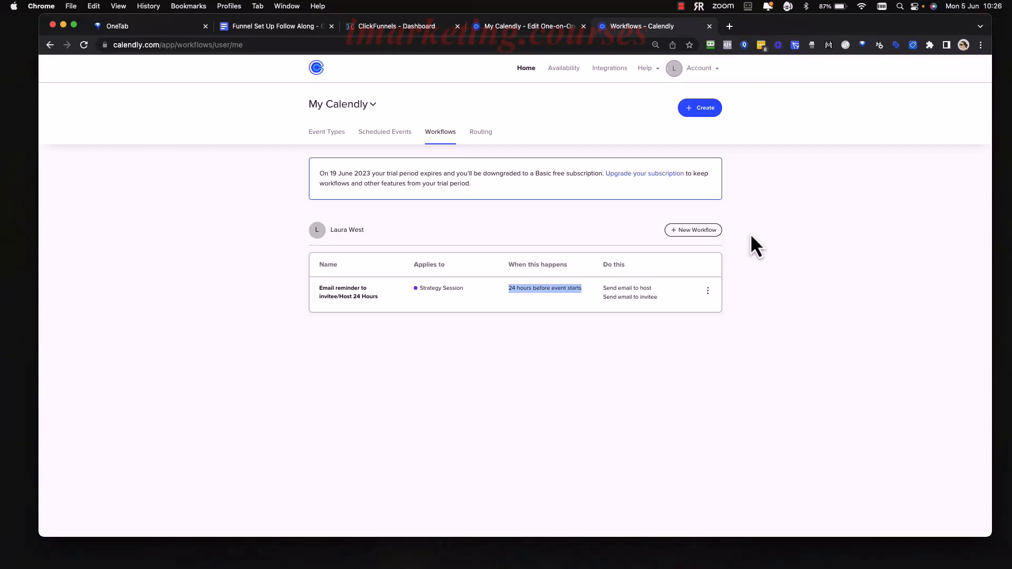
Try to start a new workflow from the Text reminder to invitee template and dismiss the upgrade offer.
left_click(701, 233)
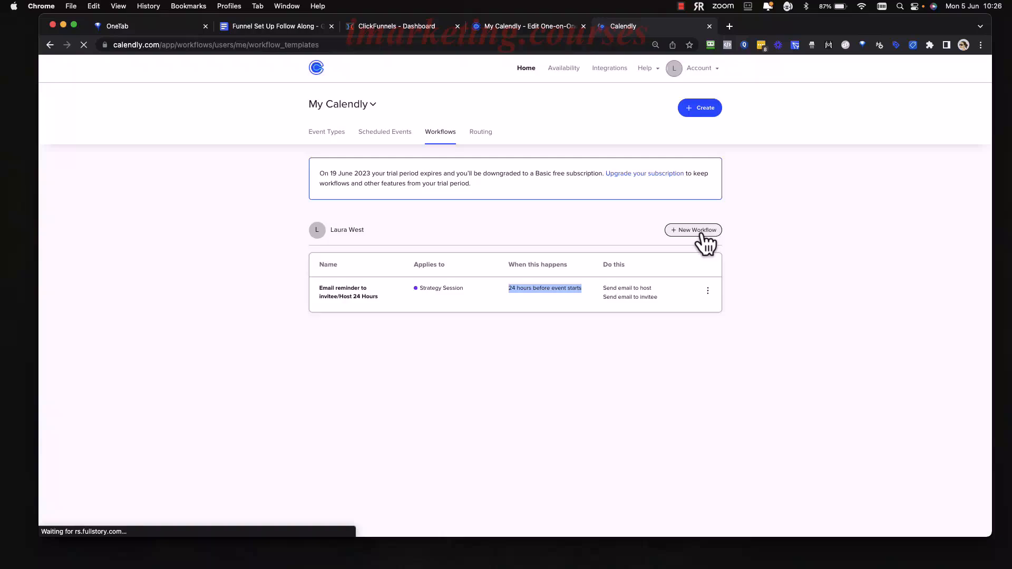
scroll(500, 312, "down", 5)
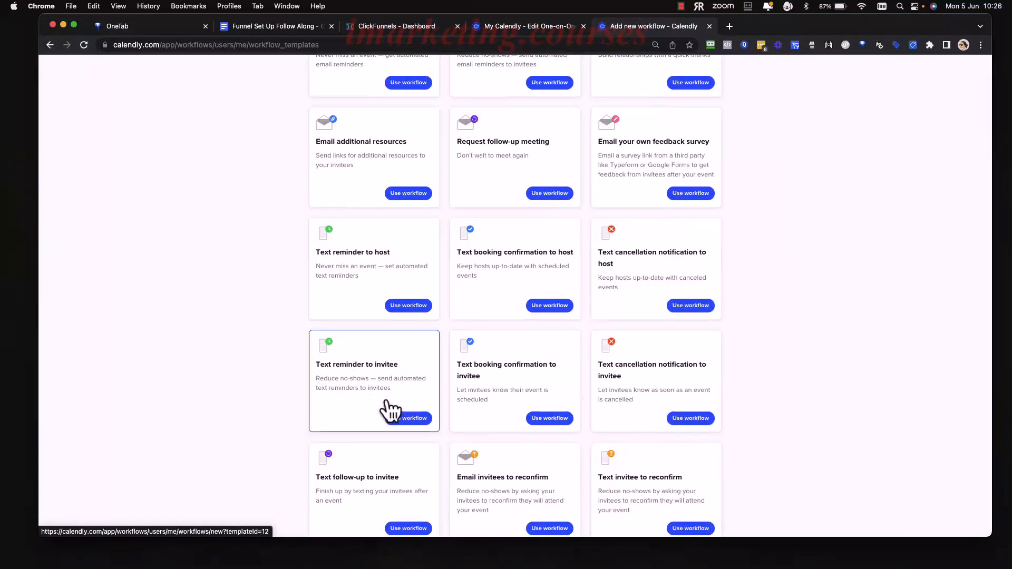
left_click(386, 405)
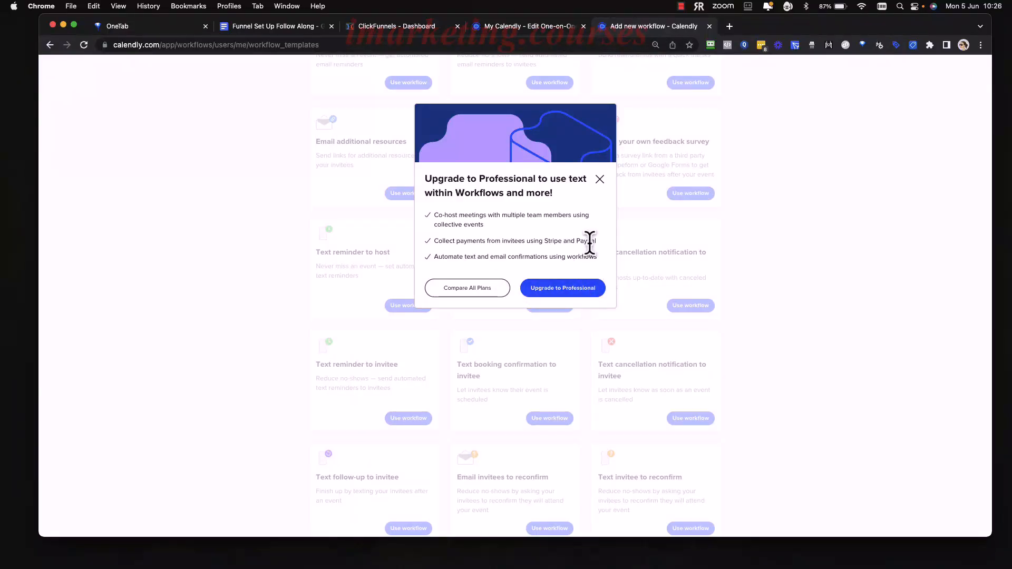
left_click(599, 179)
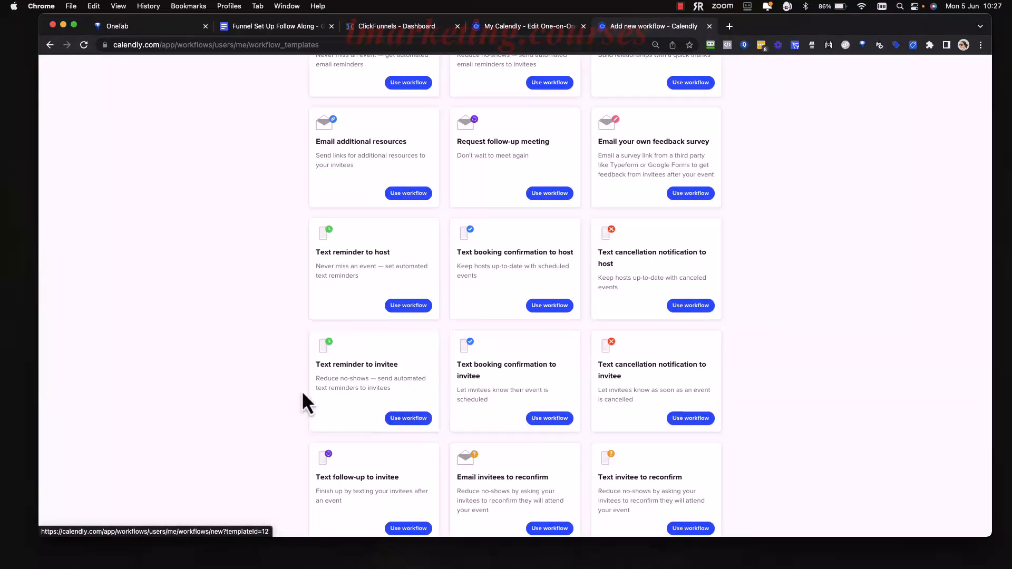
scroll(740, 393, "up", 2)
scroll(736, 385, "up", 5)
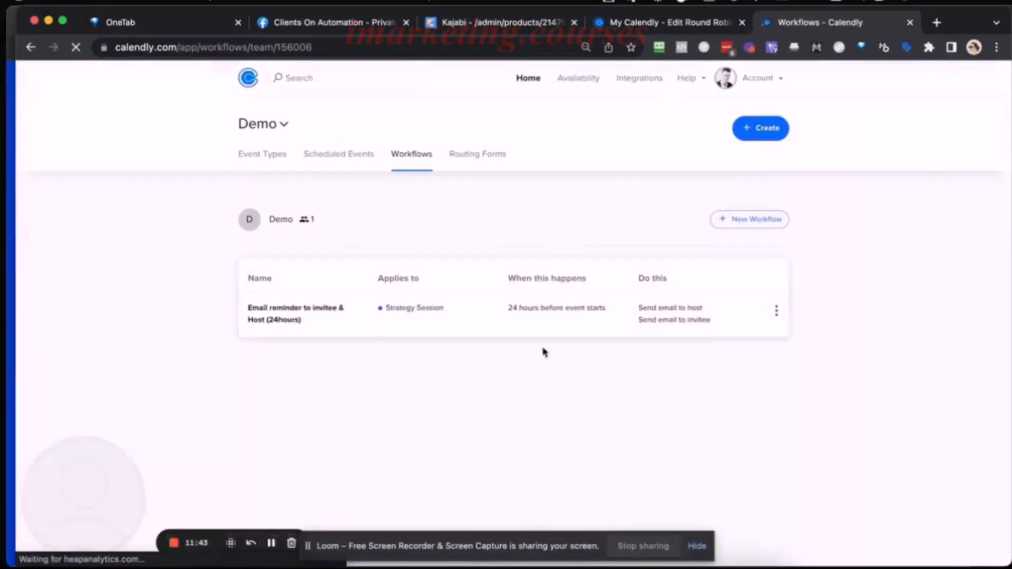
Start a new team workflow in the Demo team from the Text reminder to invitee template.
left_click(756, 221)
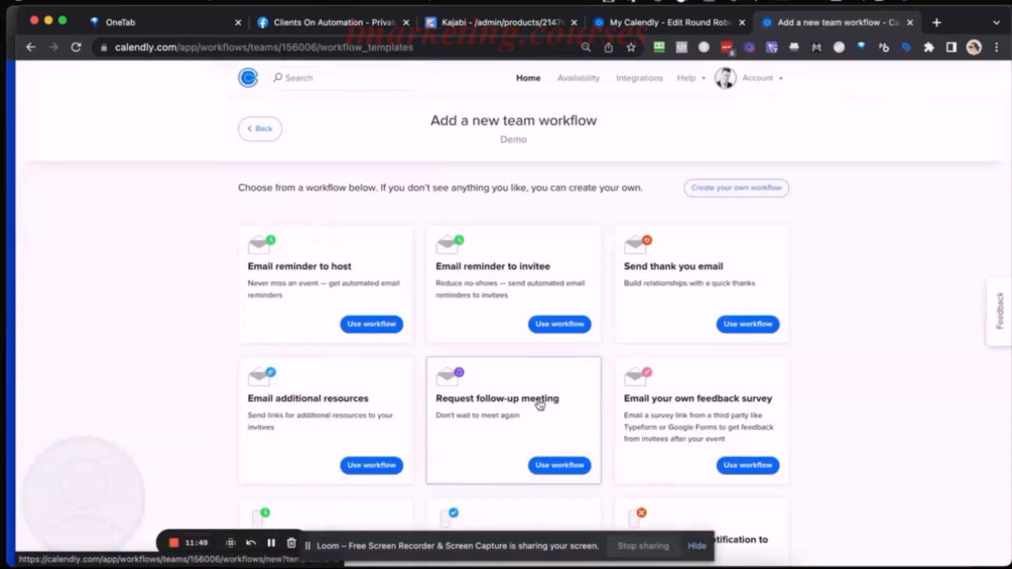
scroll(540, 390, "down", 4)
scroll(540, 389, "down", 2)
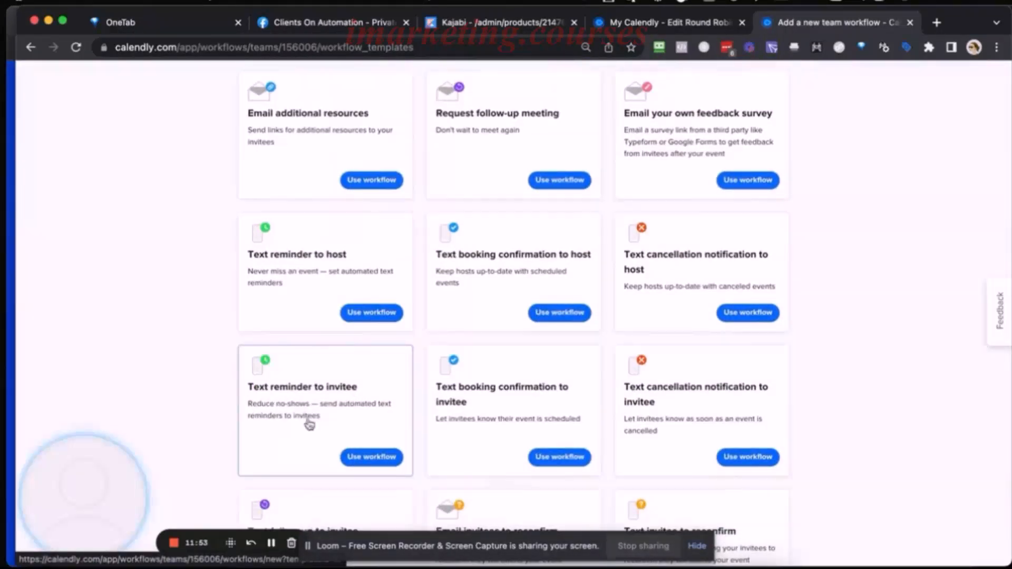
left_click(369, 458)
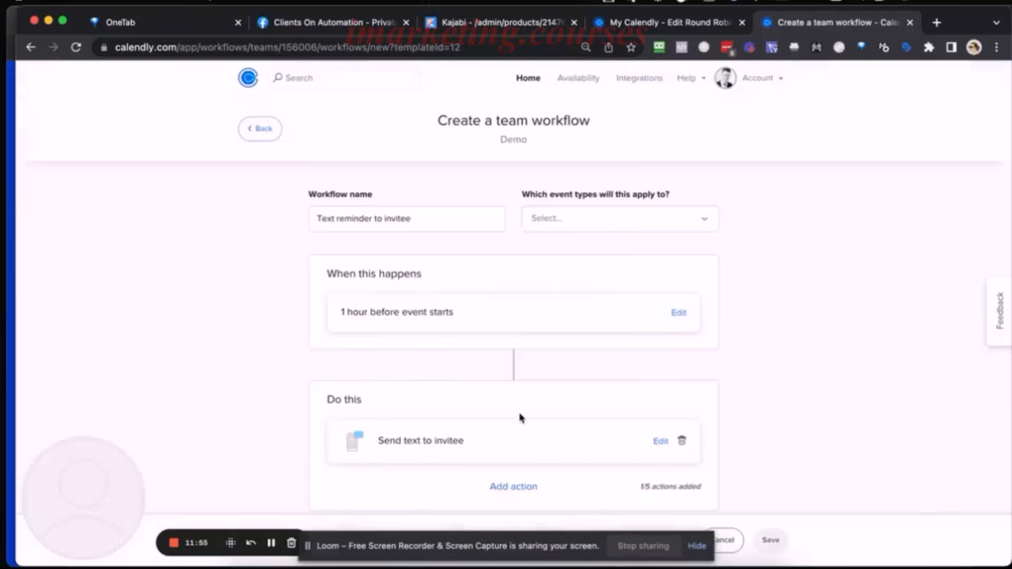
Set the text reminder's trigger to 24 hours before the event starts.
scroll(519, 418, "down", 2)
left_click(679, 245)
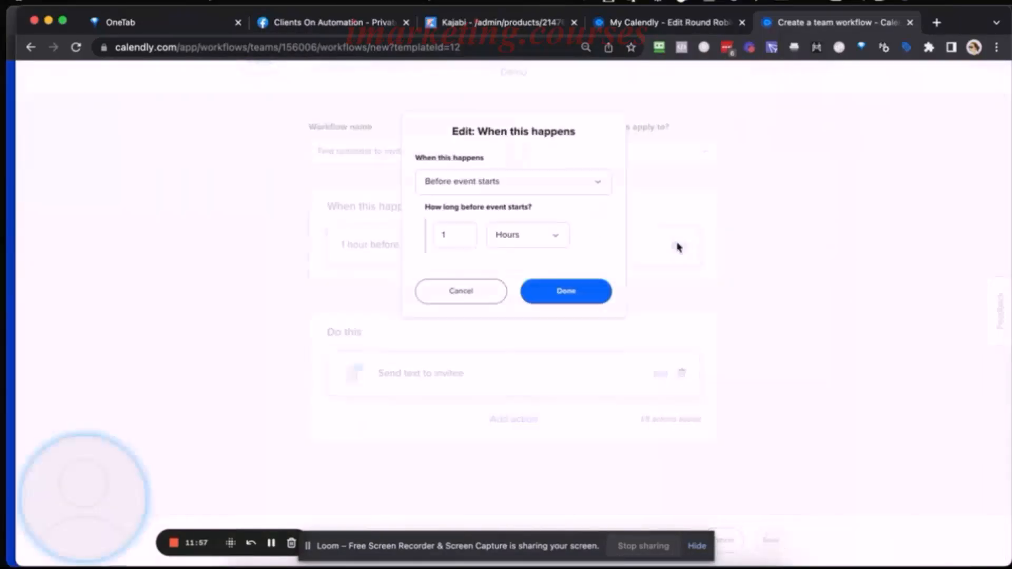
left_click(462, 236)
key("BackSpace")
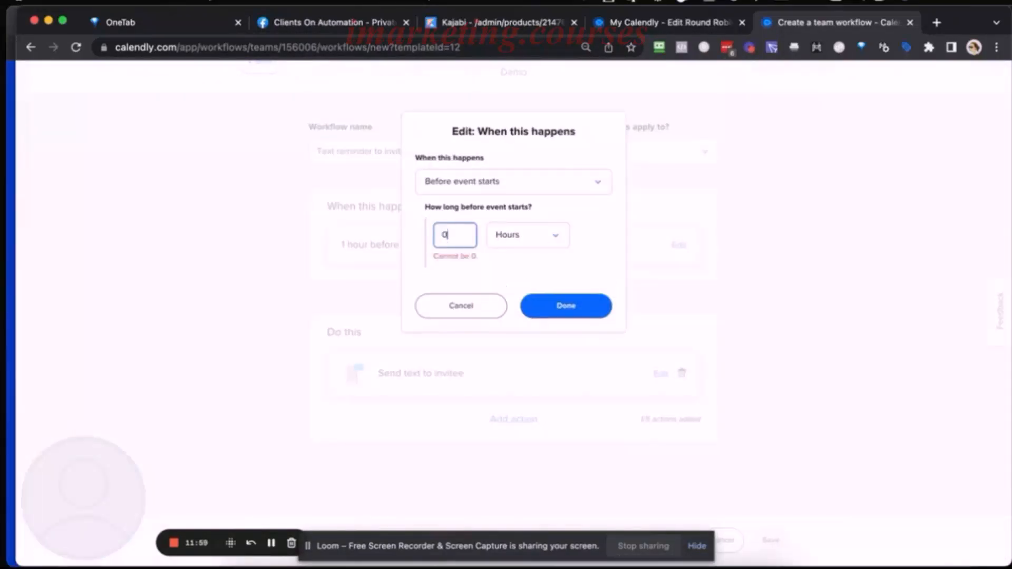
type("24")
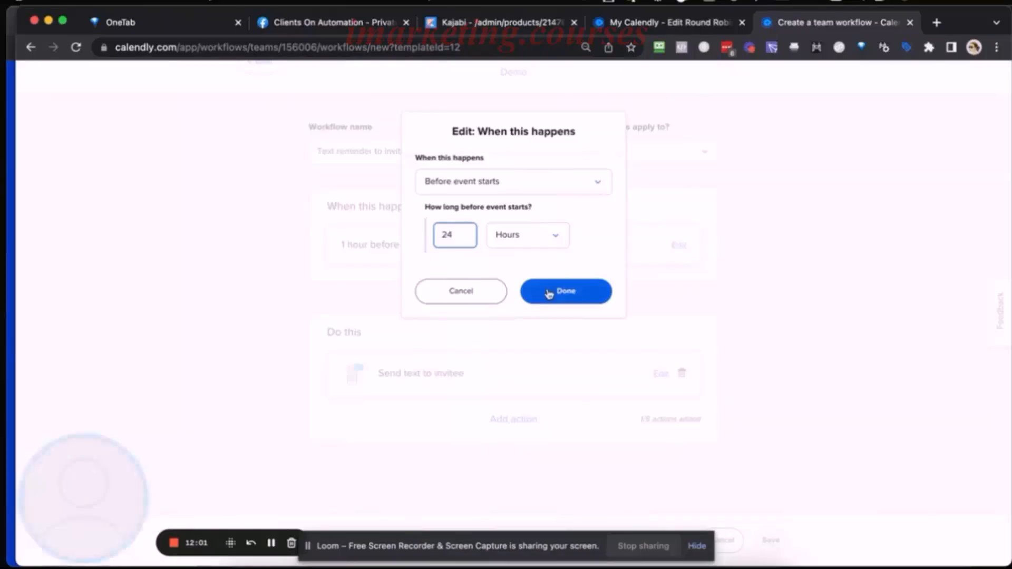
left_click(577, 293)
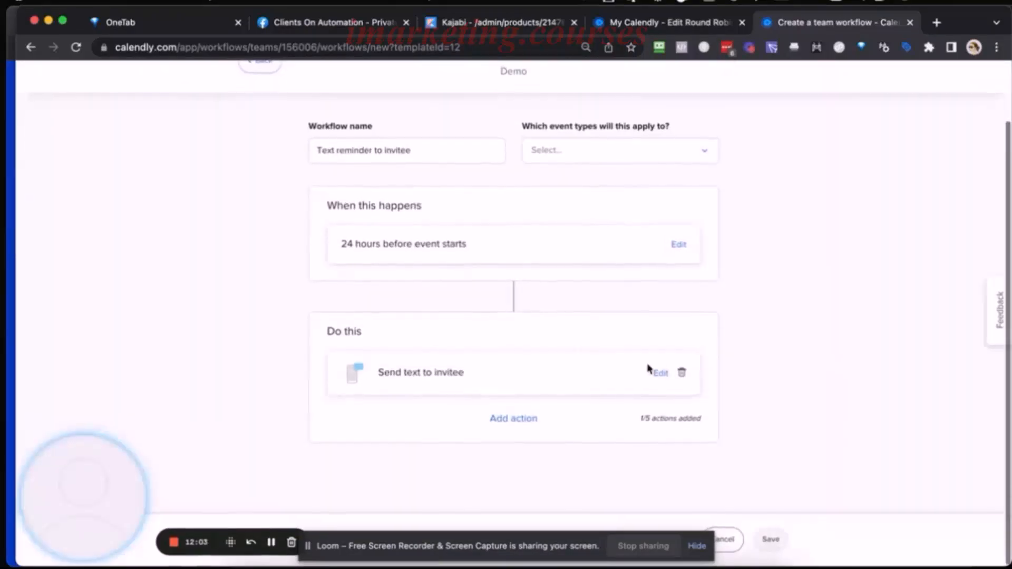
Remove "via Calendly" from the signature of the invitee text message and finish editing it.
left_click(660, 374)
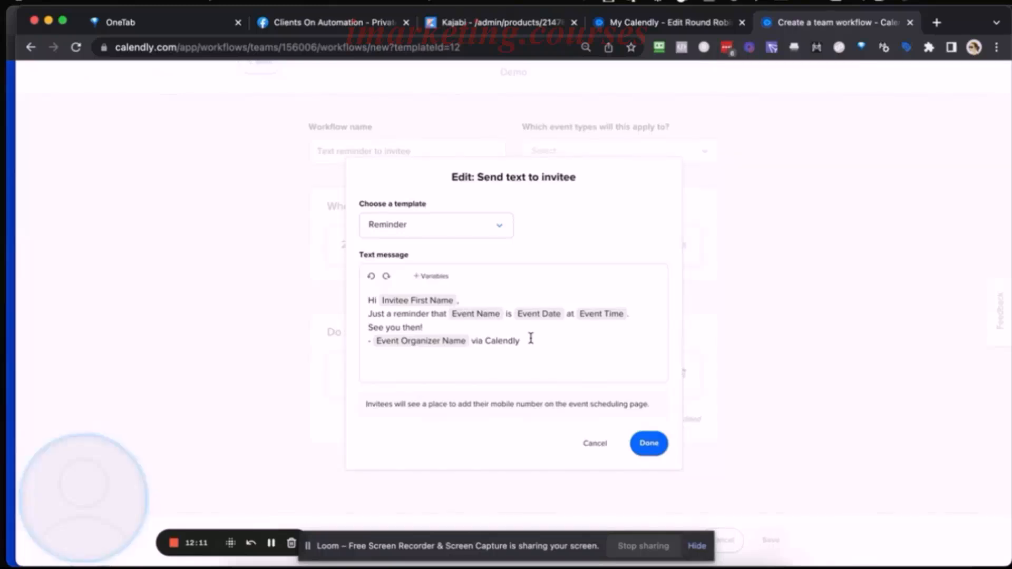
left_click_drag(531, 338, 470, 341)
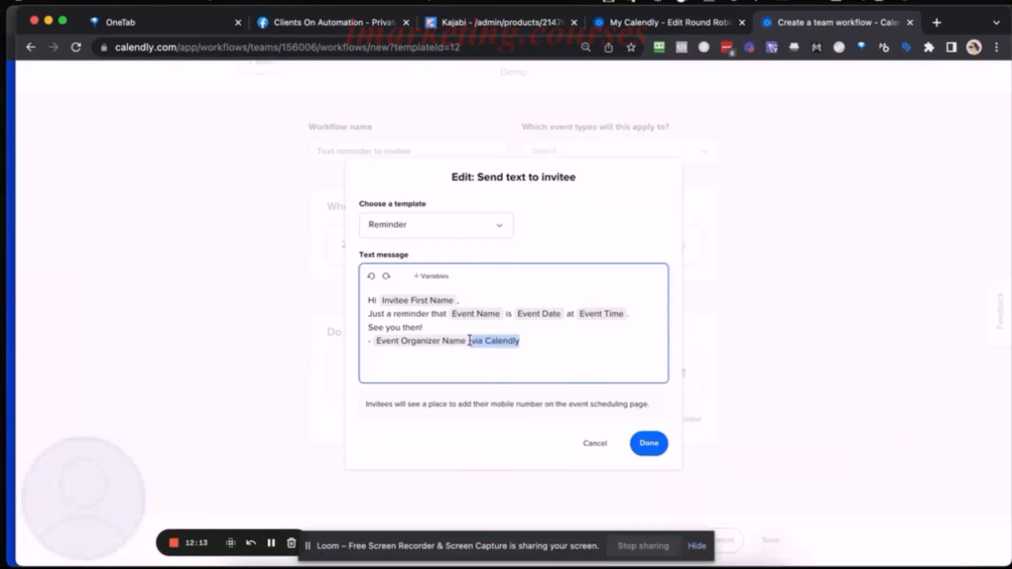
key("BackSpace")
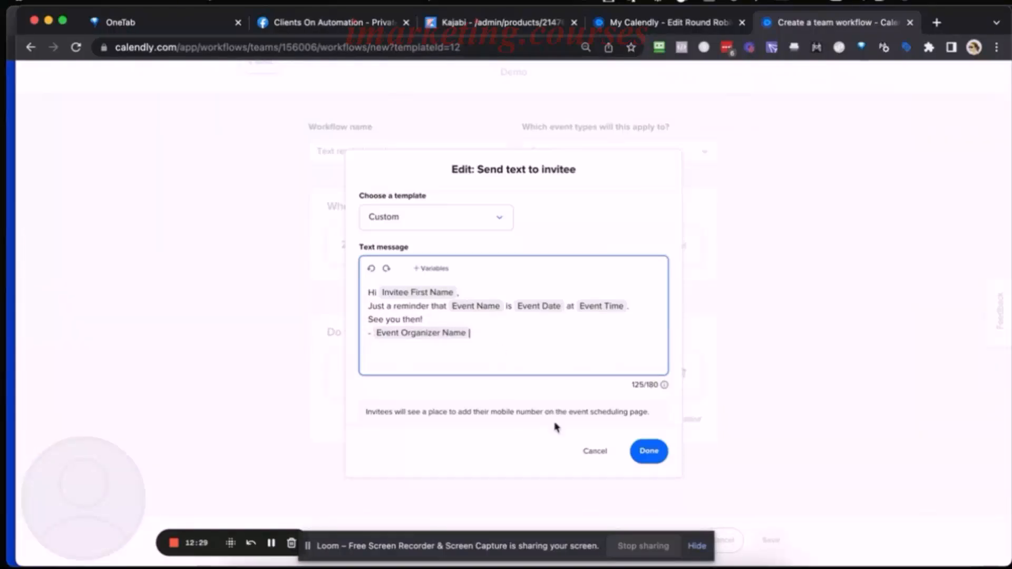
left_click(649, 454)
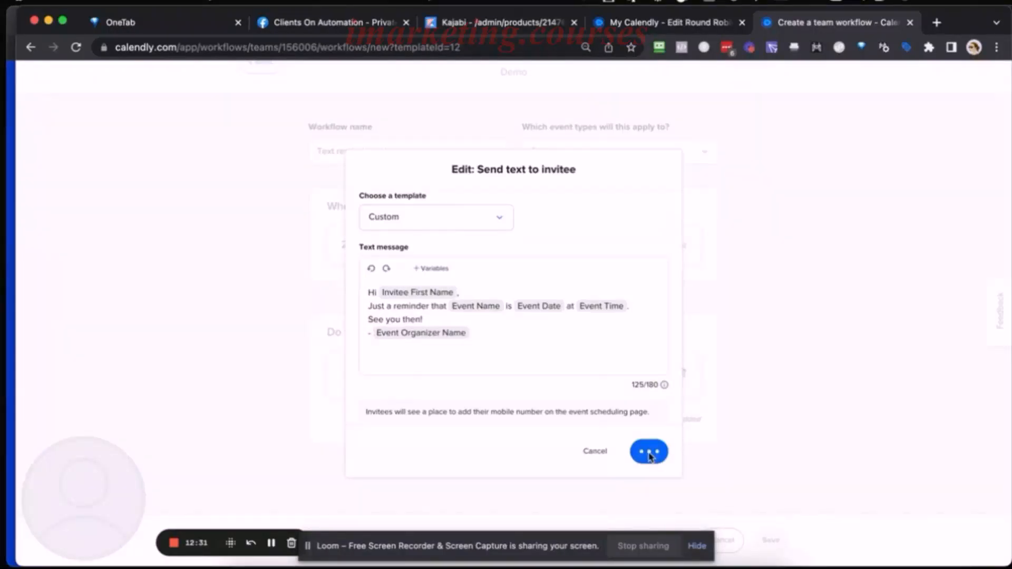
Add a Send text to host action that uses the Reminder template.
scroll(578, 363, "down", 2)
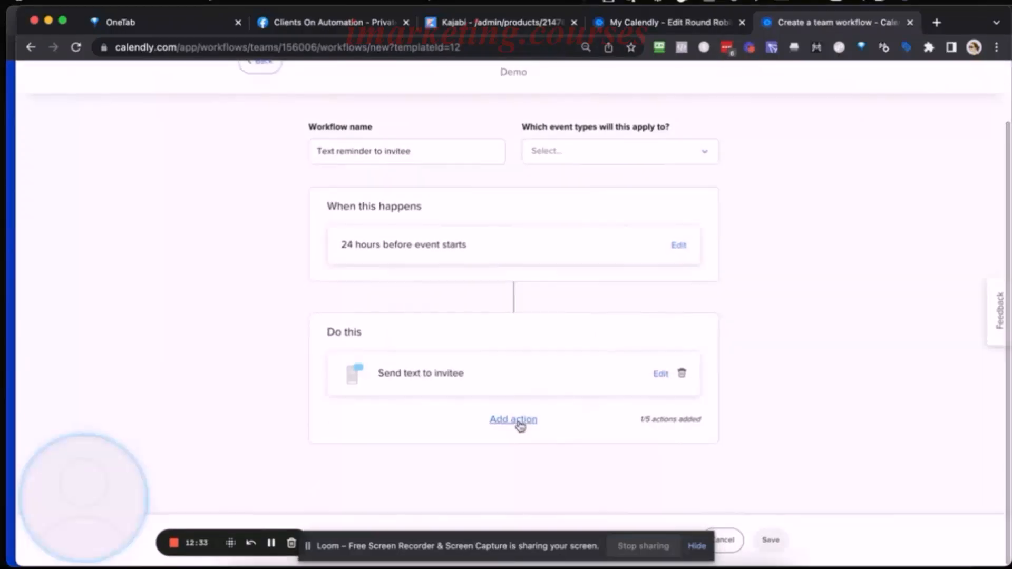
left_click(519, 421)
left_click(556, 184)
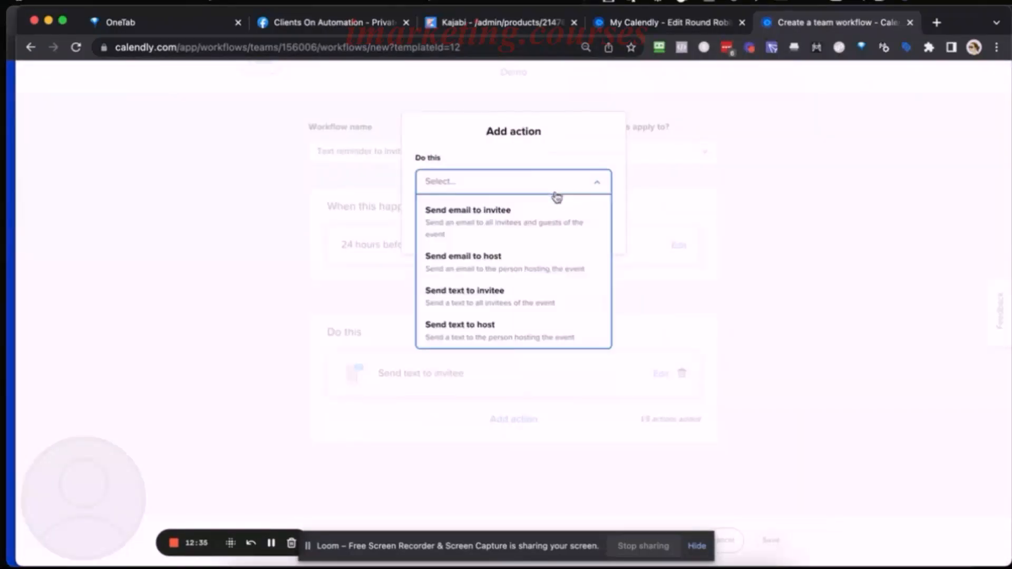
left_click(507, 324)
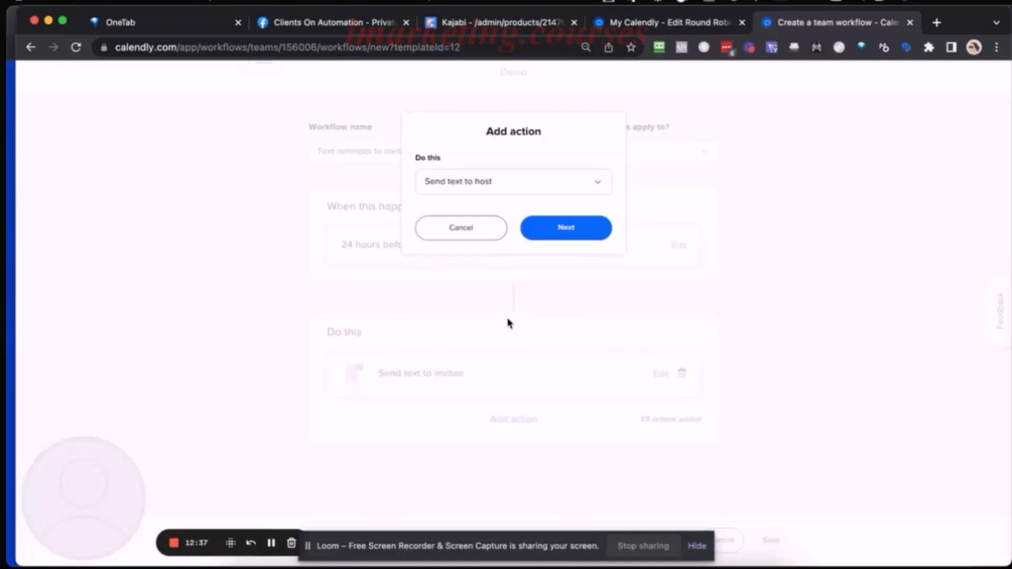
left_click(557, 228)
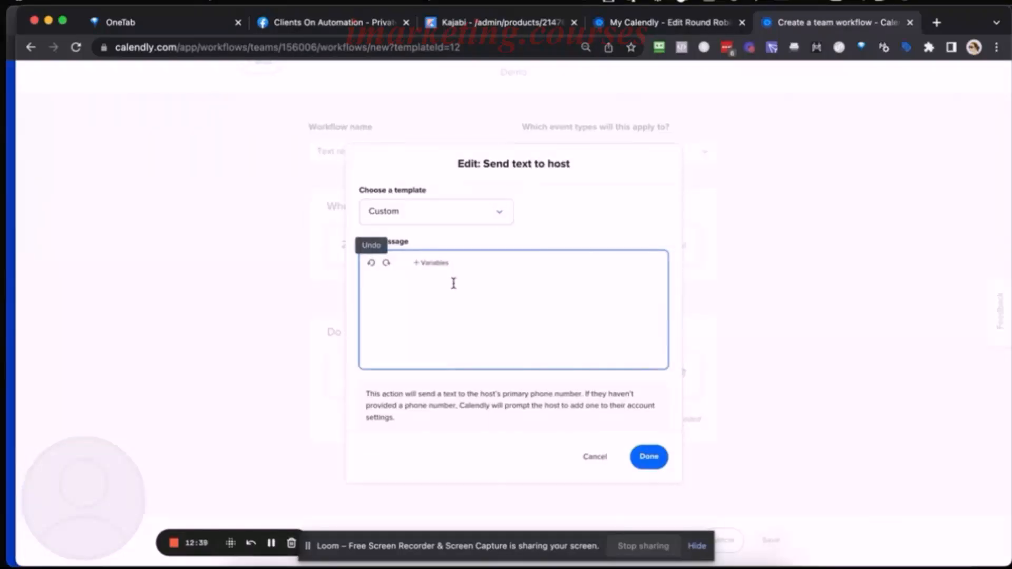
left_click(488, 207)
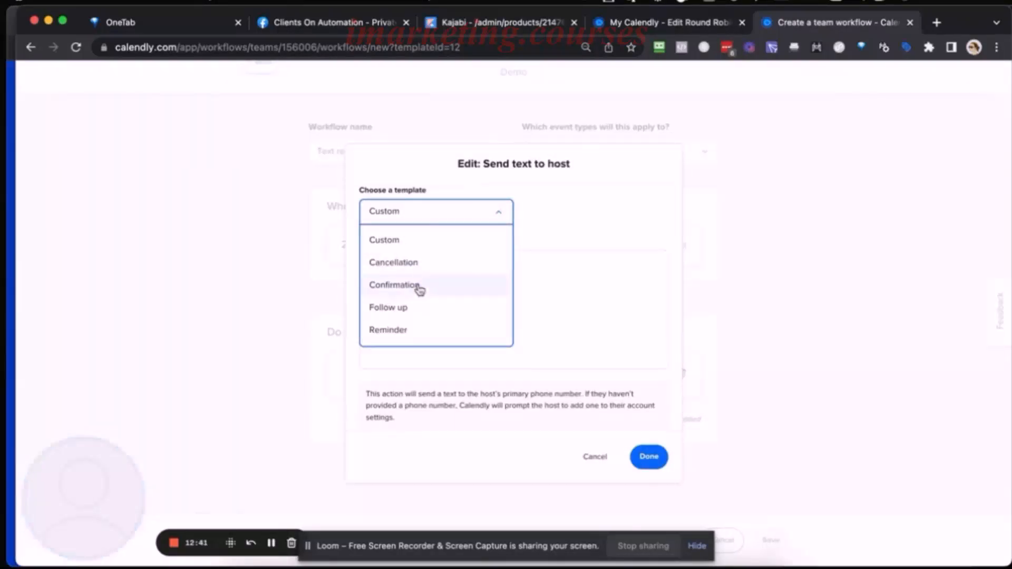
left_click(456, 329)
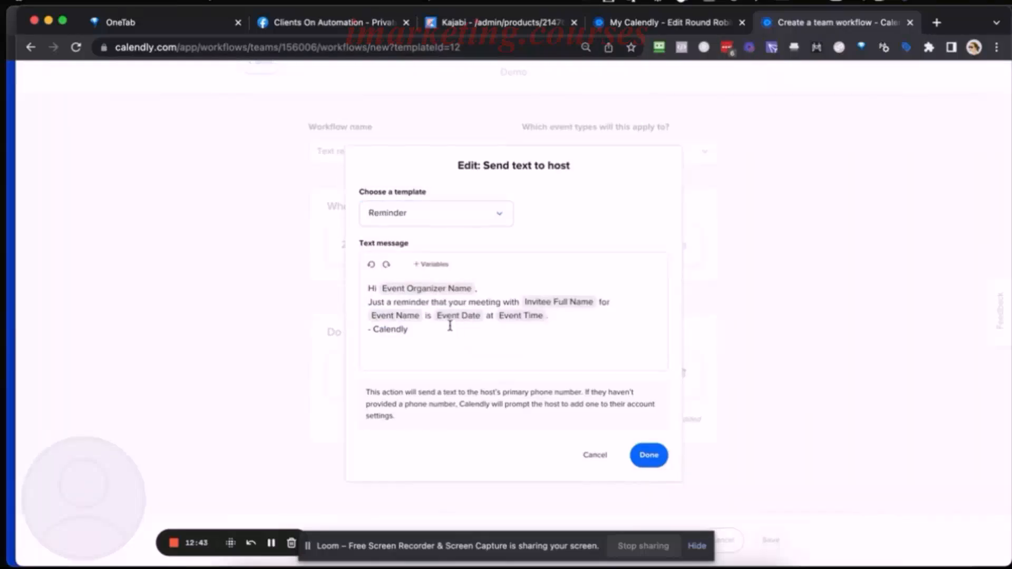
left_click(399, 220)
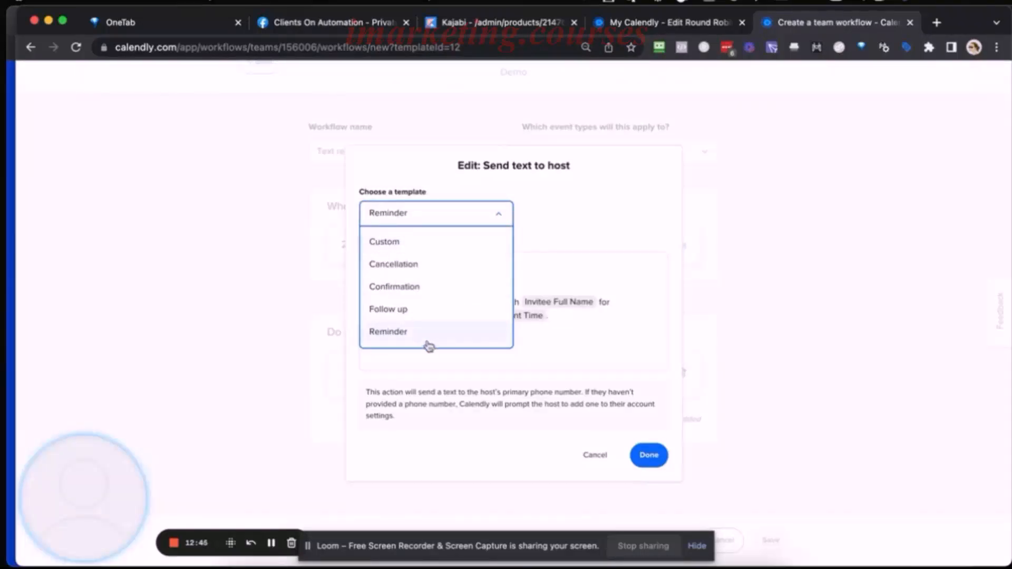
left_click(544, 232)
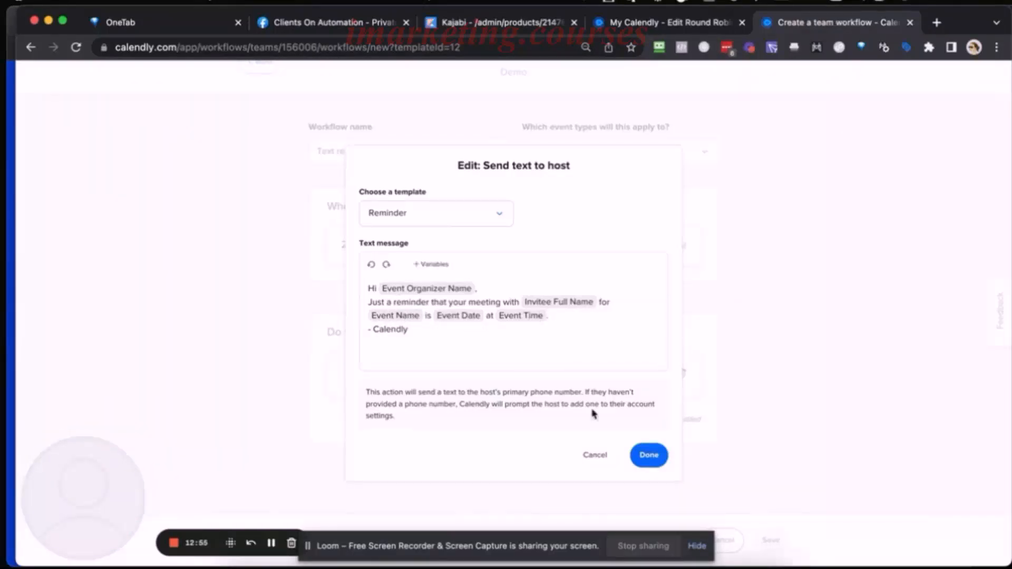
left_click(649, 454)
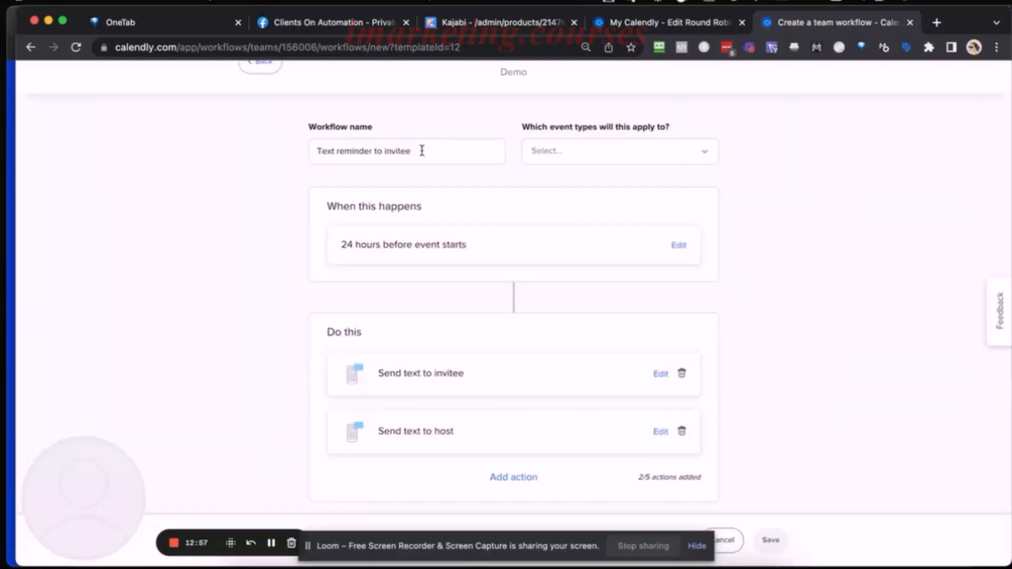
Rename the workflow "Text reminder to invitee & Host (24 Hours)".
left_click(422, 151)
type("& H")
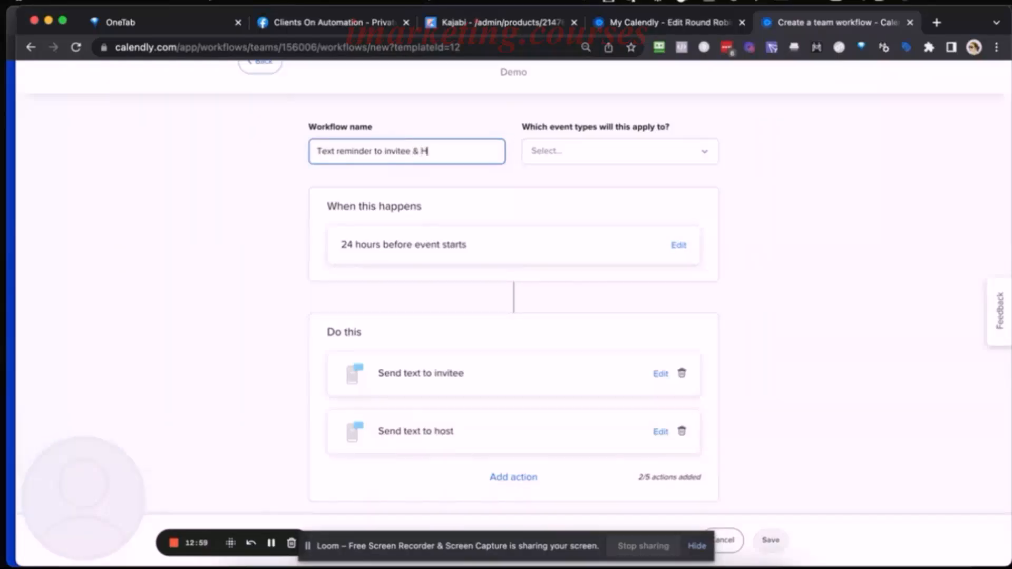
type("ost (24 Hours)")
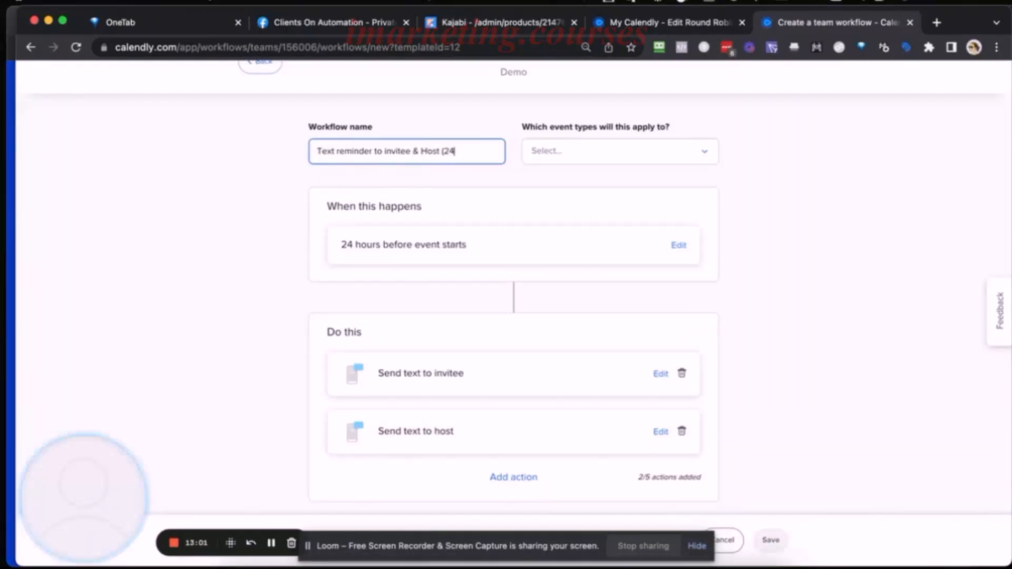
Apply the text reminder workflow to the Strategy Session event type and save the workflow.
left_click(565, 154)
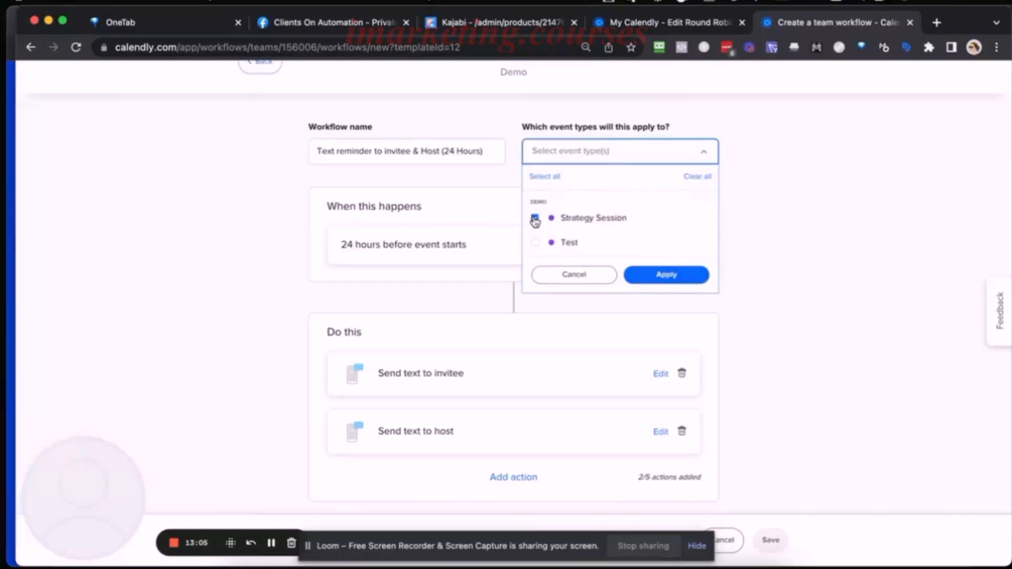
left_click(656, 275)
scroll(670, 316, "down", 2)
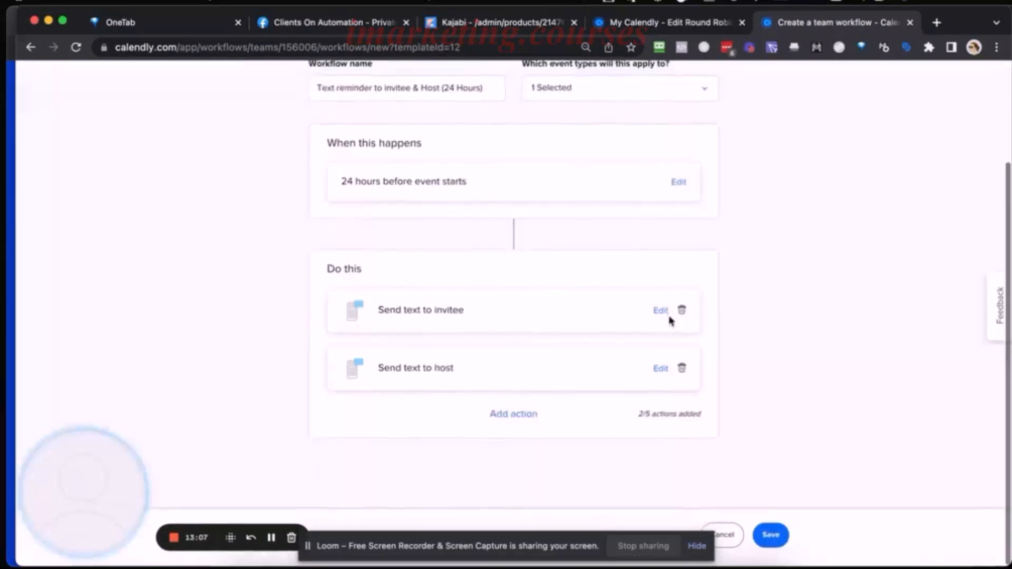
left_click(771, 536)
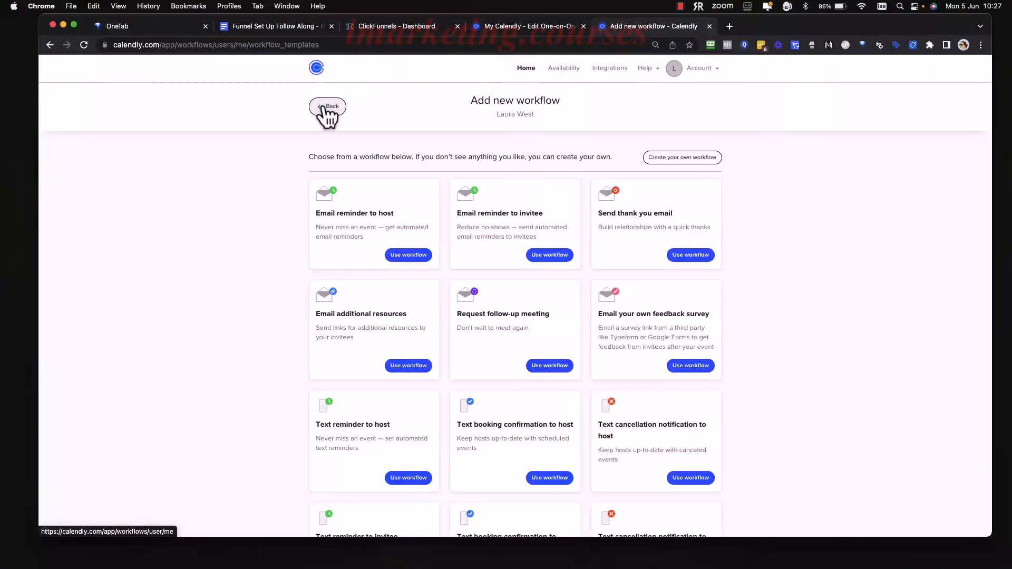
Leave the workflow templates, close the workflows page, and collapse the Workflows section of the Strategy Session event without changes.
left_click(324, 108)
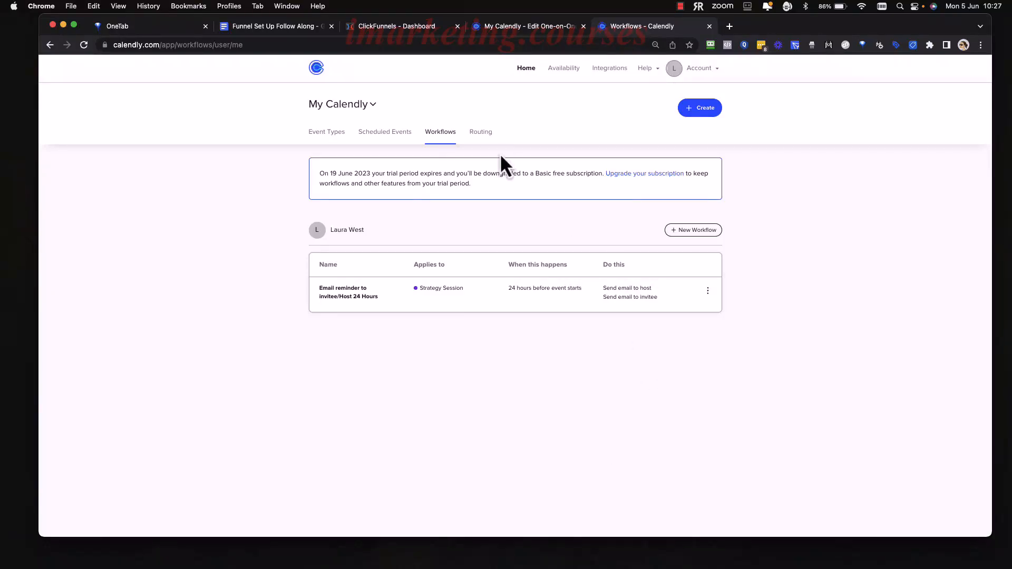
left_click(709, 26)
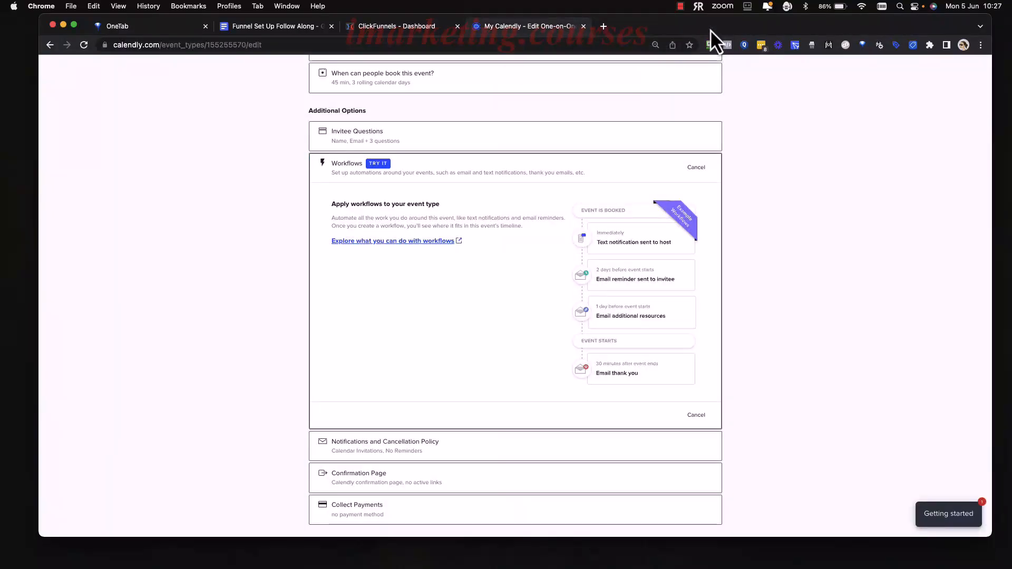
left_click(696, 167)
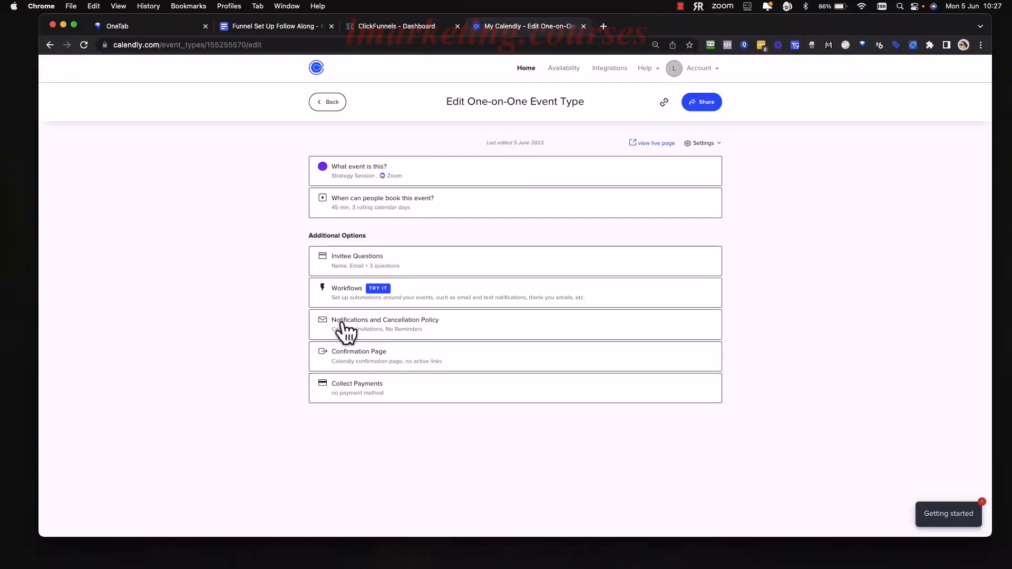
Open the event's Notifications and Cancellation Policy settings and review the invitation, reminder and follow-up options.
left_click(469, 338)
scroll(715, 414, "down", 3)
scroll(716, 414, "down", 2)
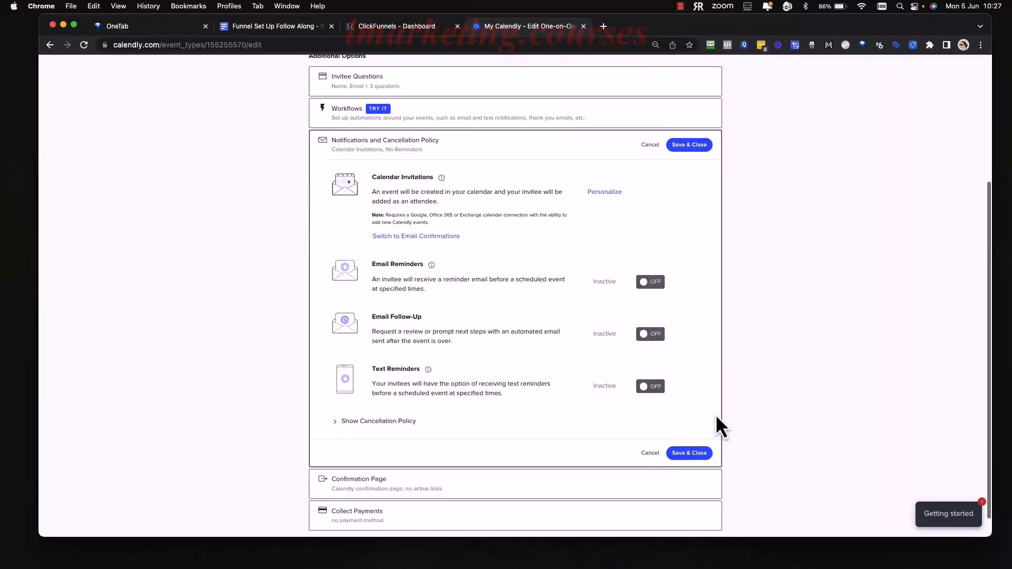
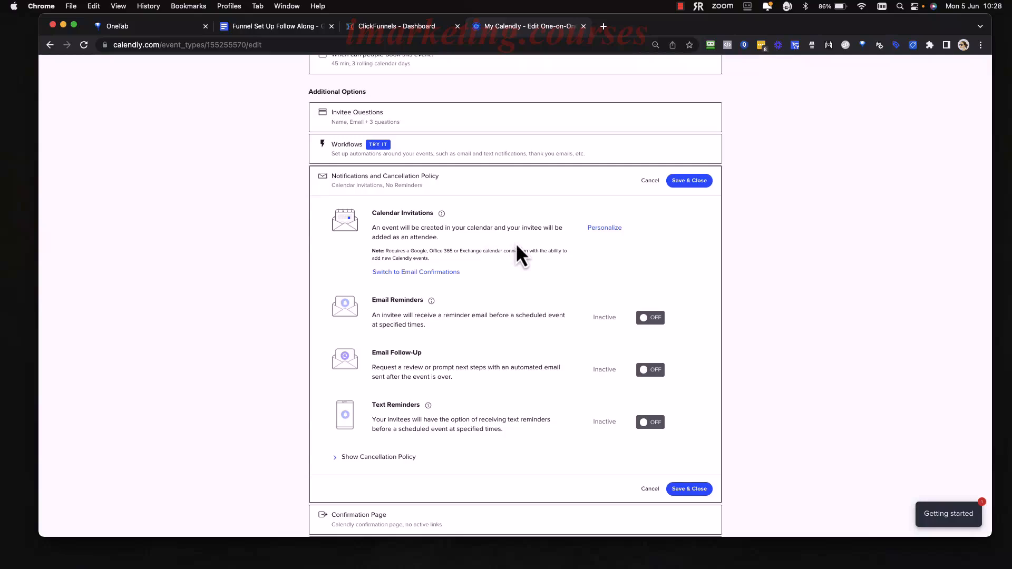
Review the title and body of the personalized calendar invitation, keep the default variables, and save the notification settings.
left_click(612, 230)
scroll(520, 316, "down", 2)
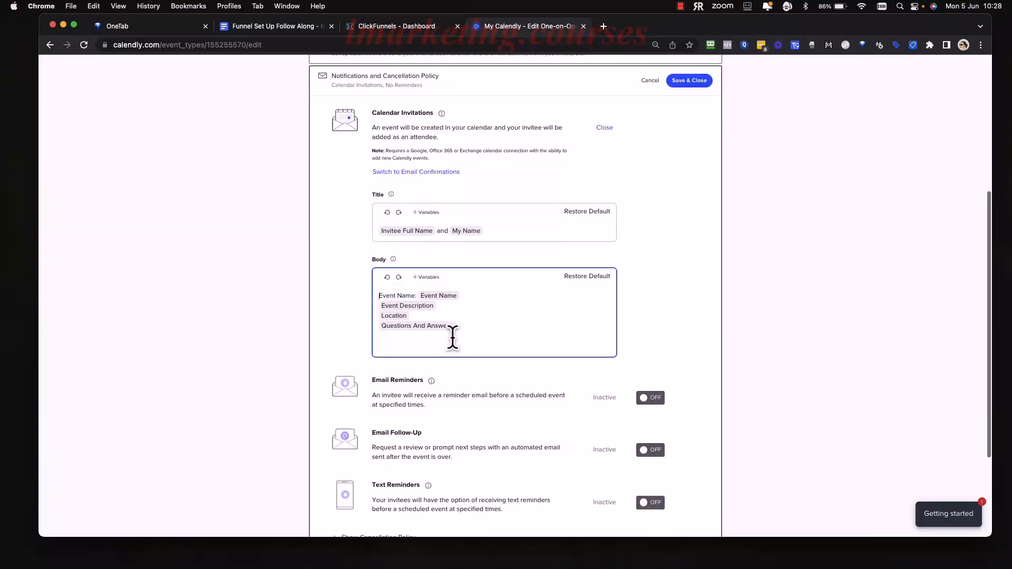
left_click(470, 345)
mouse_move(470, 345)
left_mouse_down()
mouse_move(374, 309)
mouse_move(462, 336)
left_mouse_up()
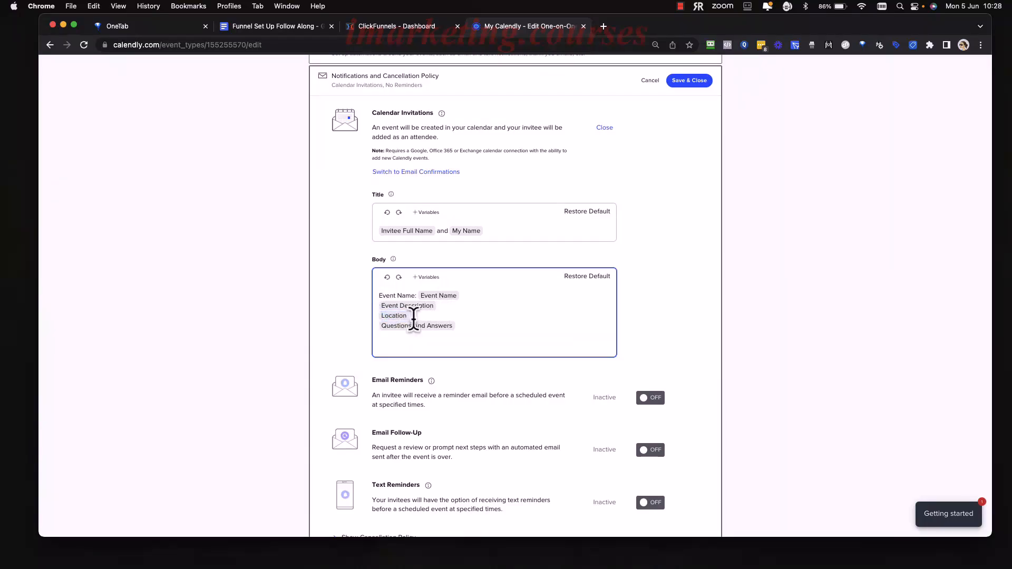
left_click(433, 316)
left_click(677, 313)
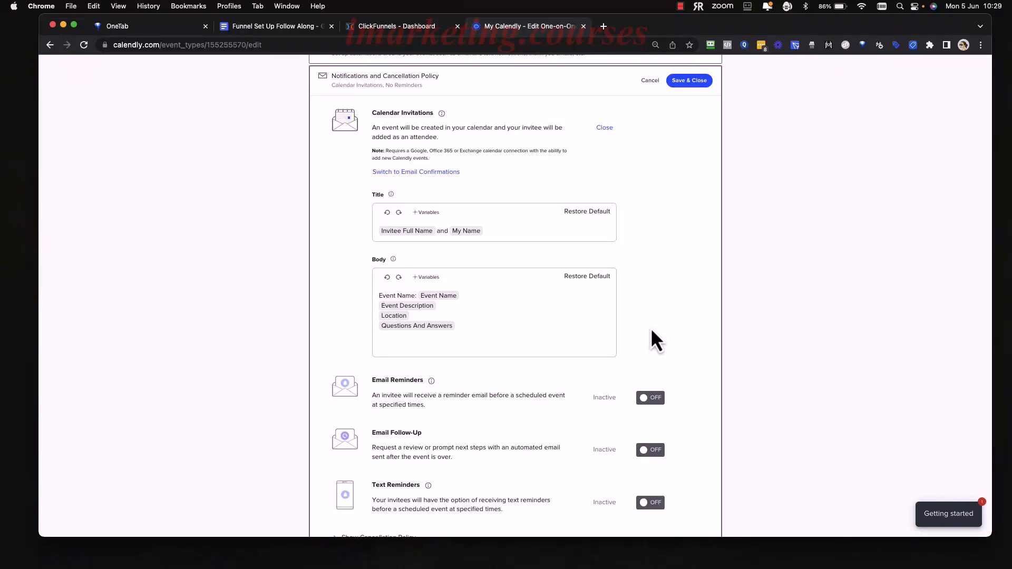
left_click_drag(684, 191, 693, 90)
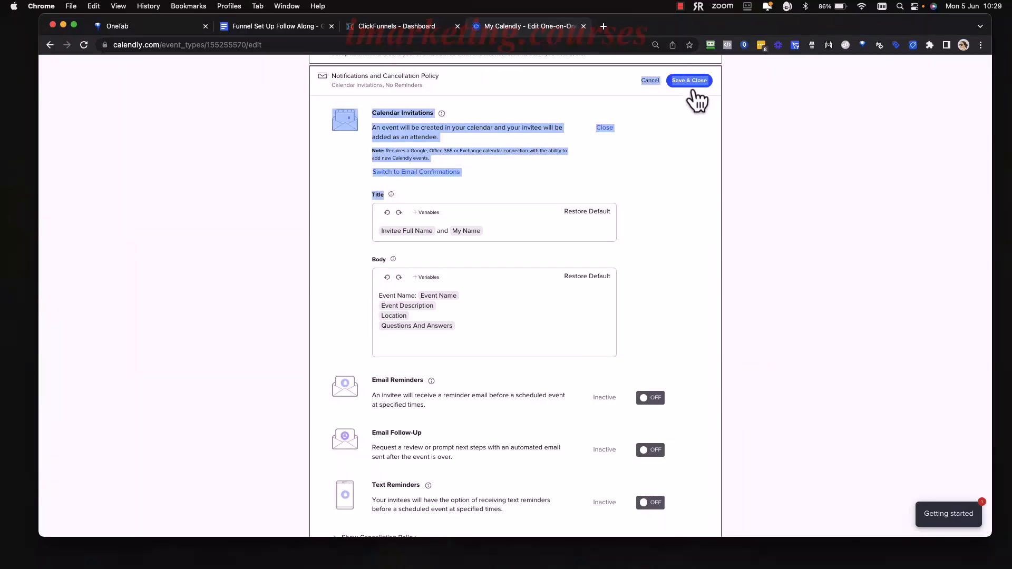
left_click(692, 84)
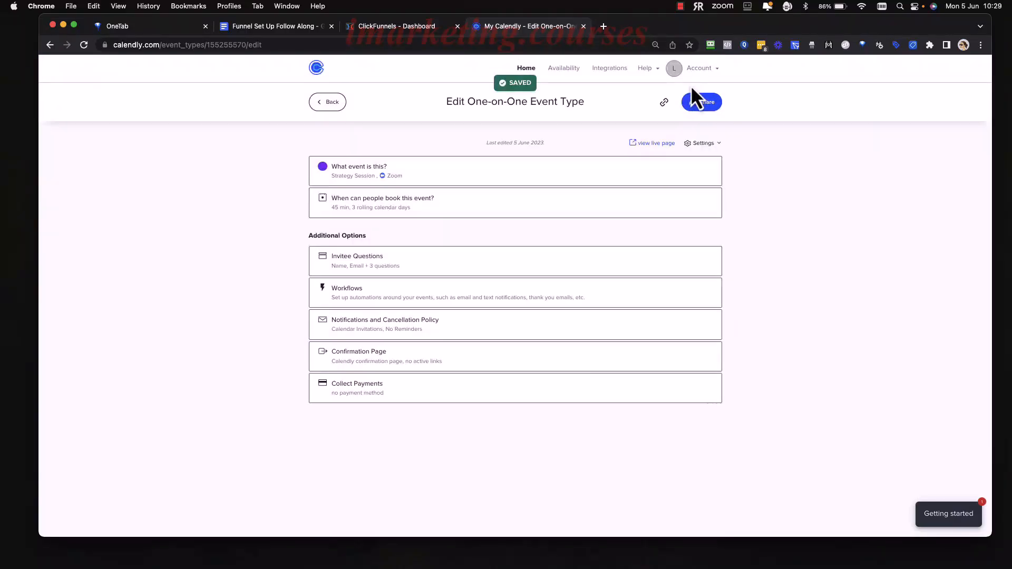
Check the reminder and availability items under section 2.2 Settings in the Funnel Set Up Follow Along document and return to Calendly.
left_click(269, 27)
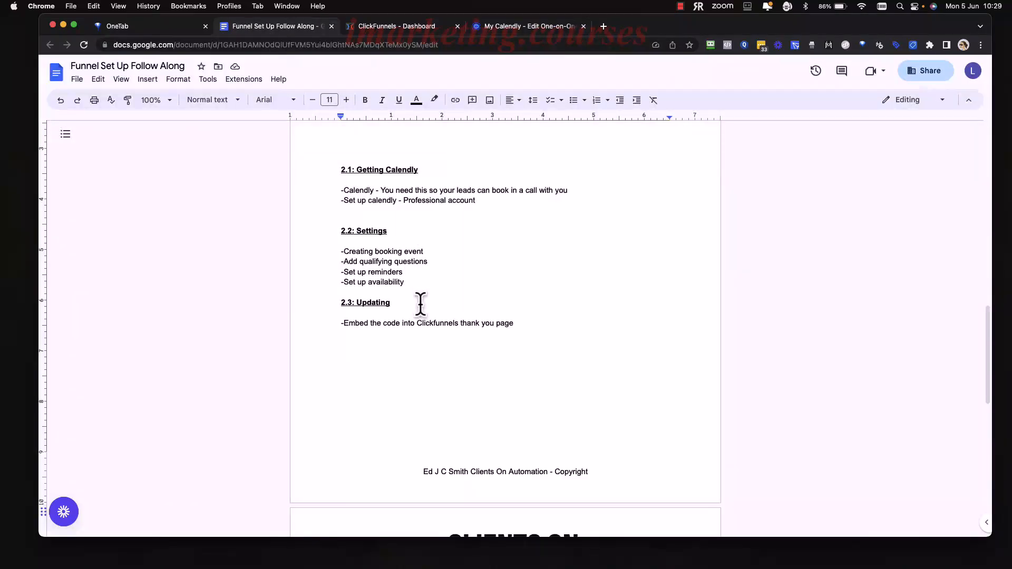
left_click_drag(409, 273, 345, 272)
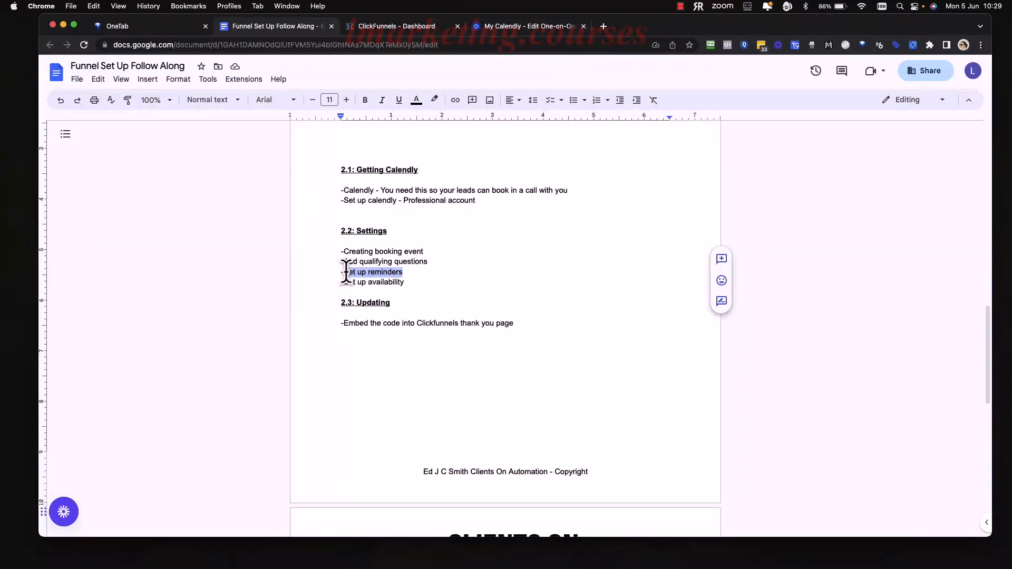
left_click(405, 283)
left_click(514, 27)
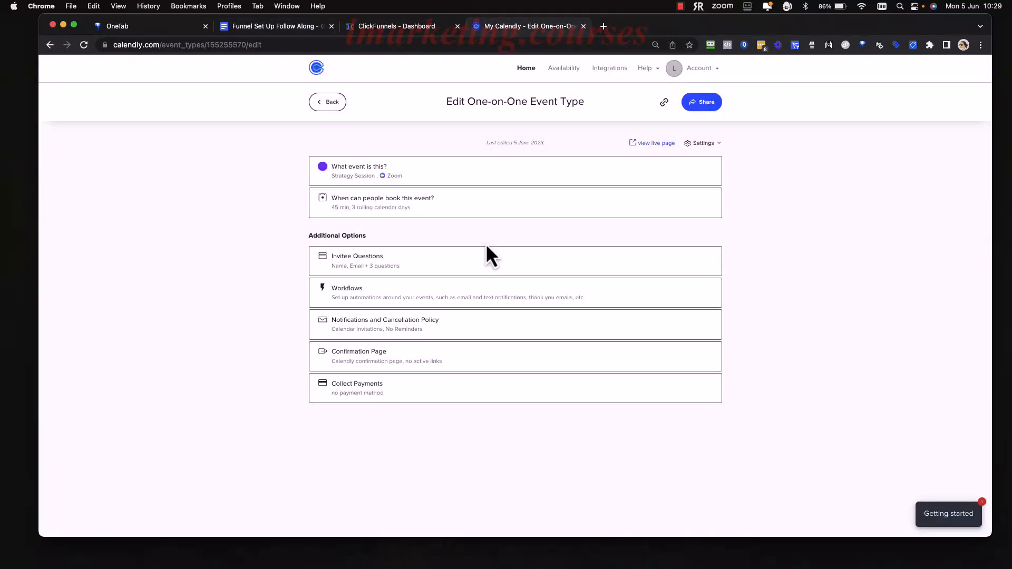
left_click(238, 26)
left_click_drag(406, 283, 348, 285)
left_click(518, 28)
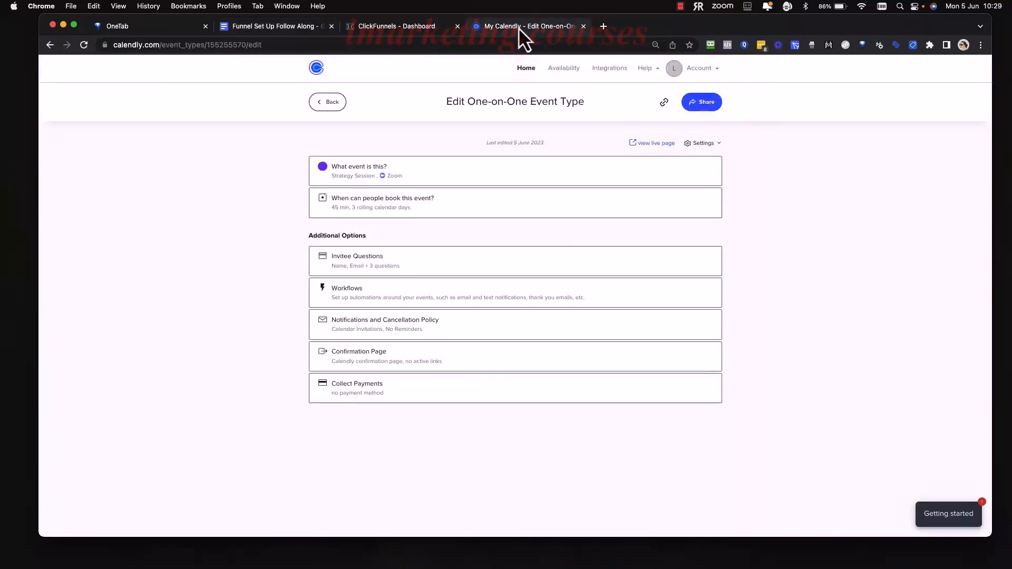
Save the Confirmation Page settings with "Display Calendly confirmation page" kept on confirmation, and leave the event editor.
left_click(468, 365)
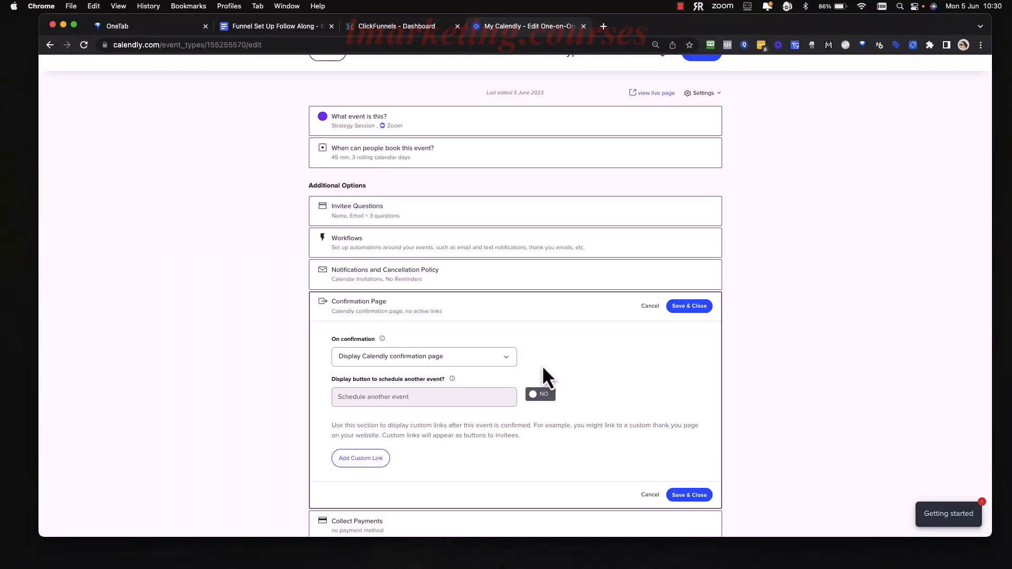
left_click(393, 356)
left_click(640, 353)
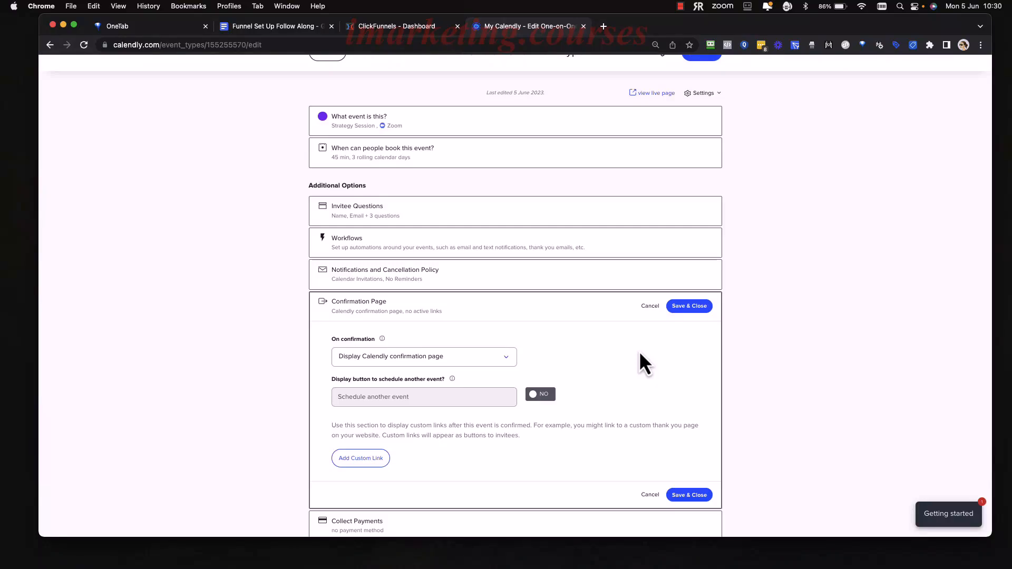
scroll(638, 351, "down", 2)
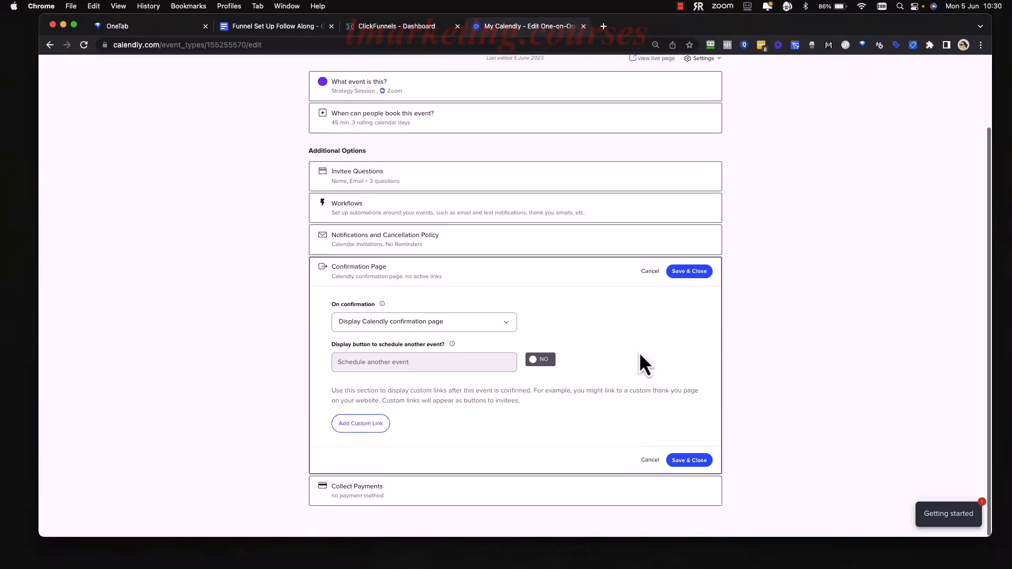
left_click(695, 462)
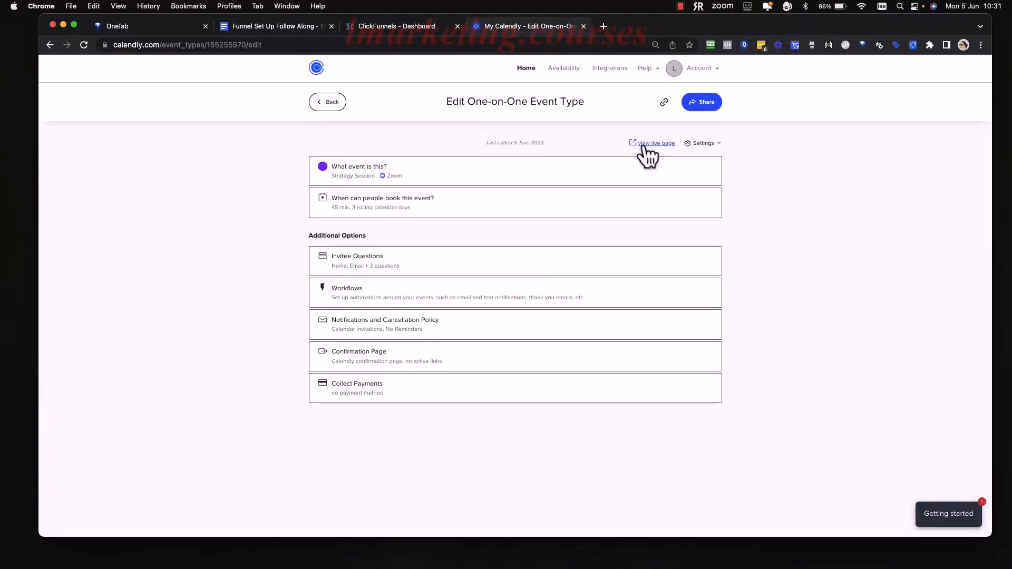
left_click(325, 108)
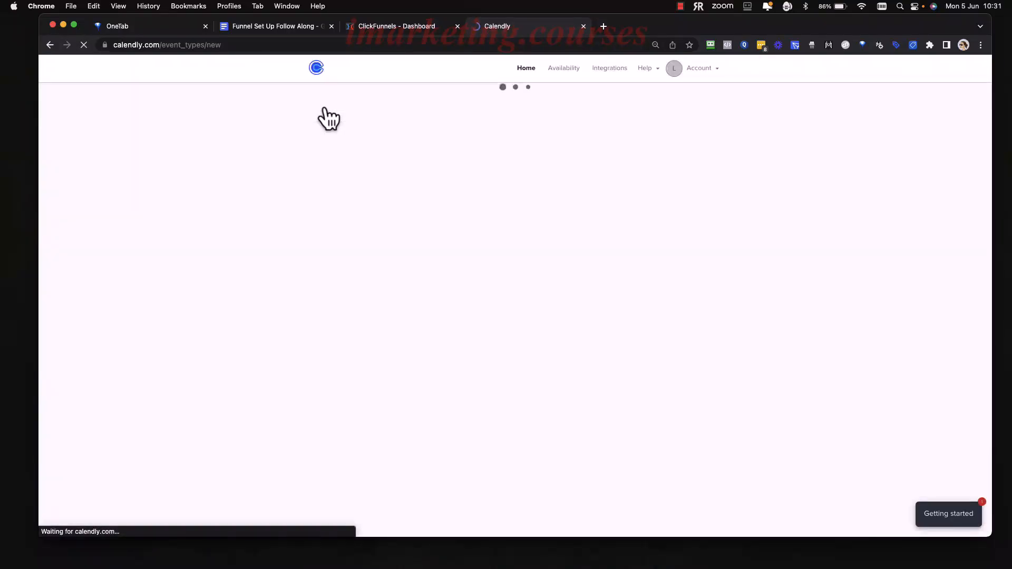
Read section 2.3 Updating and its embed task in the Funnel Set Up Follow Along document, and return to Calendly.
left_click(284, 32)
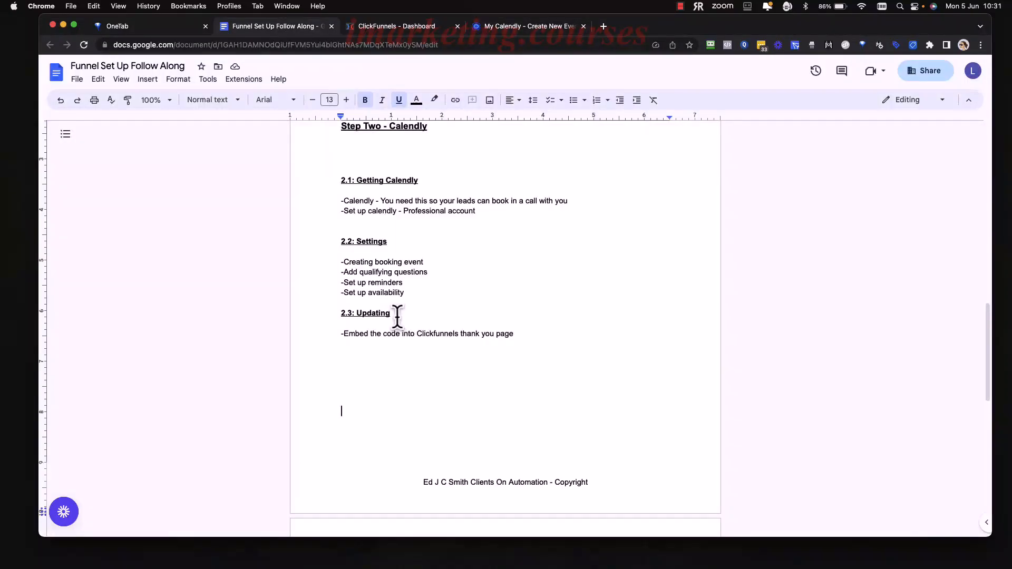
left_click_drag(397, 315, 340, 316)
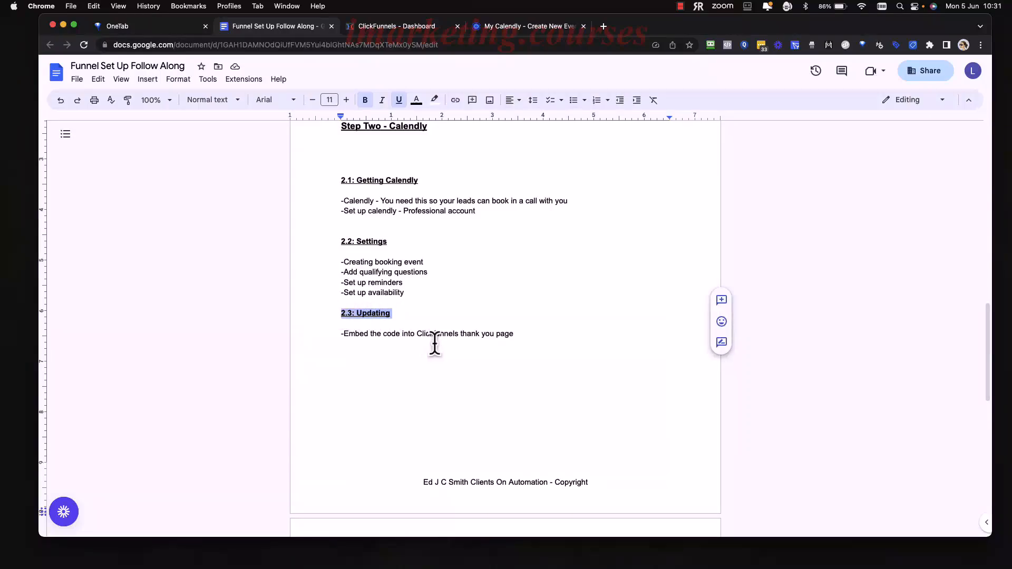
left_click_drag(513, 337, 343, 335)
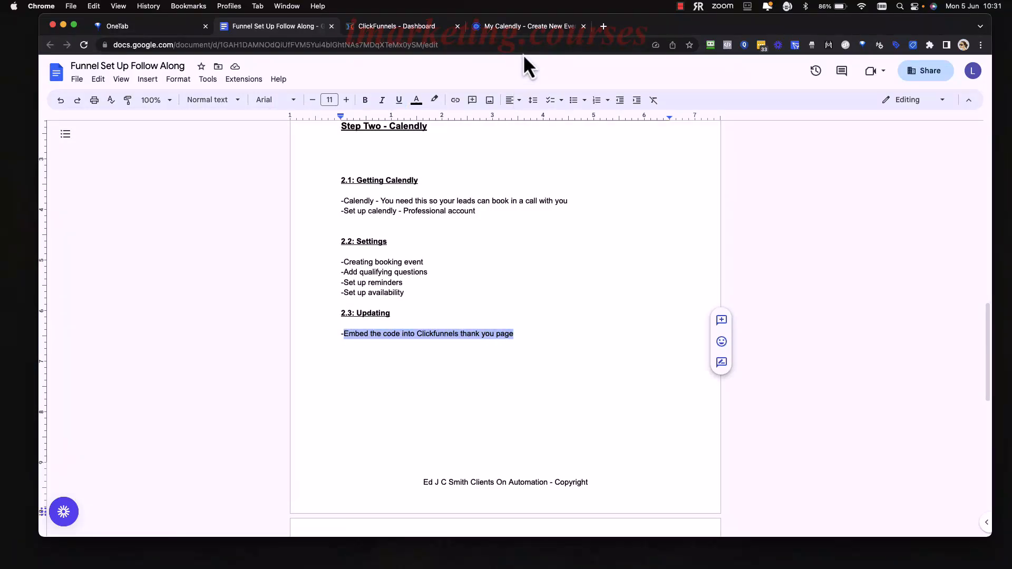
left_click(528, 30)
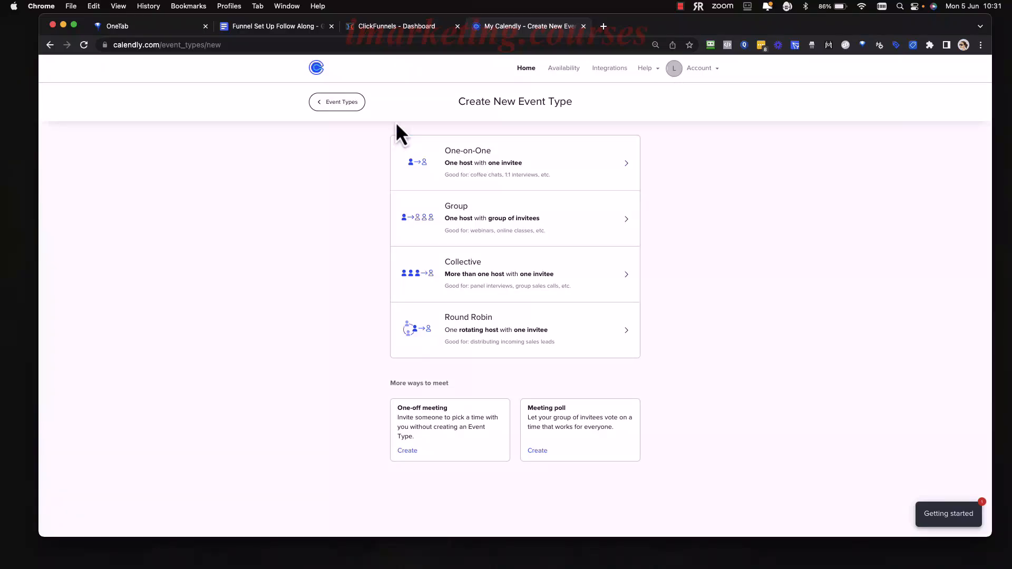
Copy the Strategy Session event's Inline Embed code for a website with its event type details hidden.
left_click(527, 70)
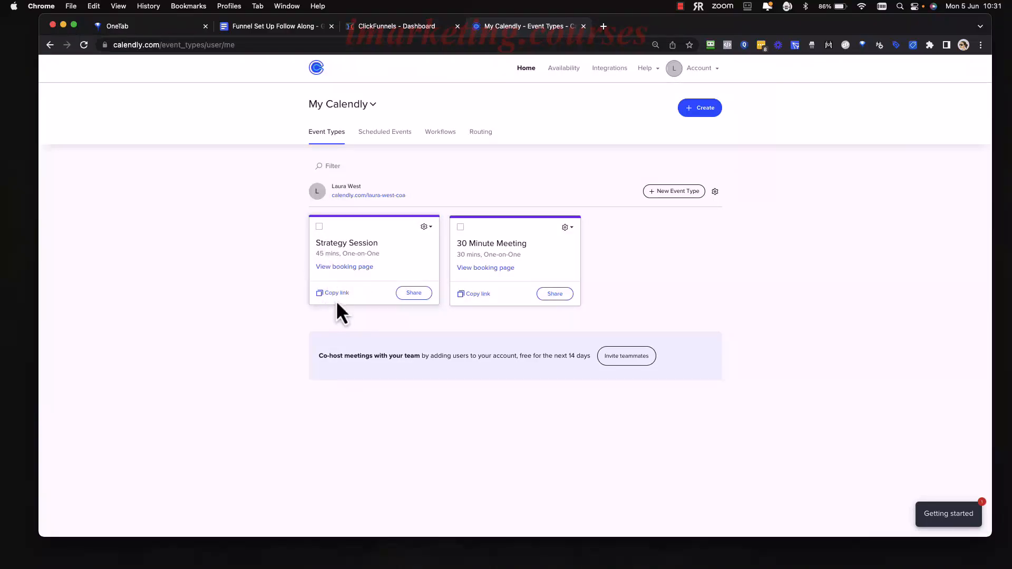
left_click(414, 294)
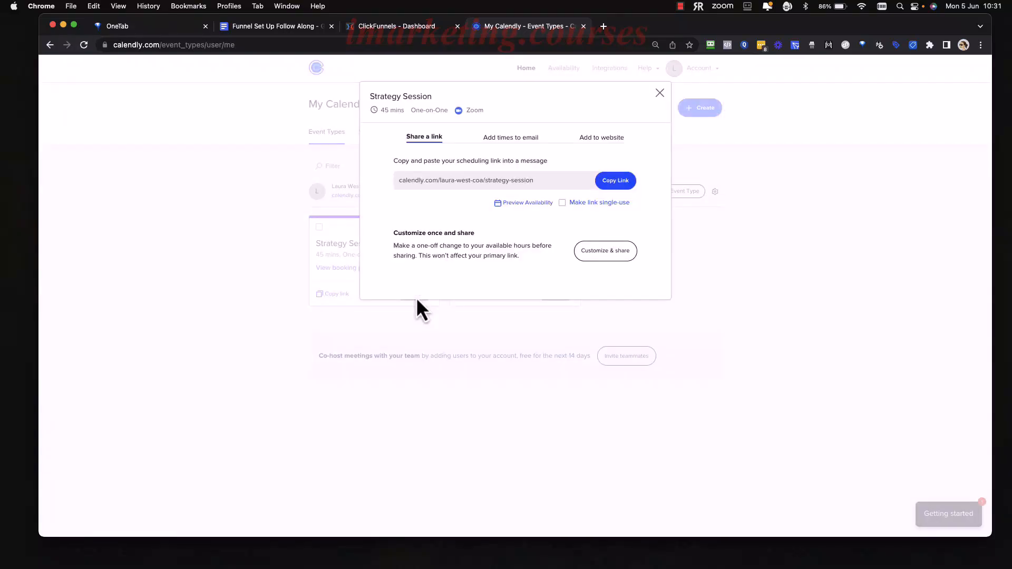
left_click(593, 140)
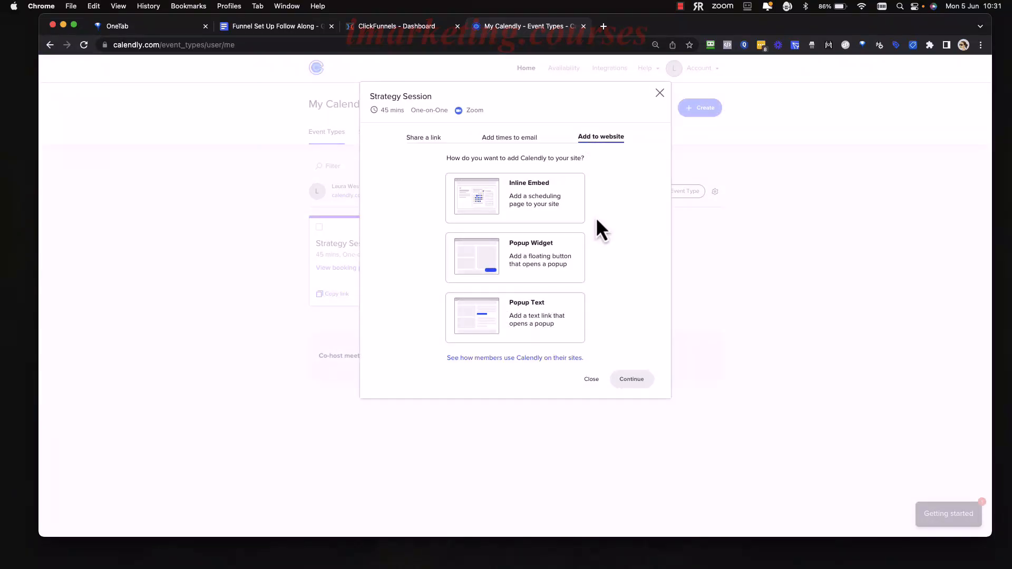
left_click(491, 198)
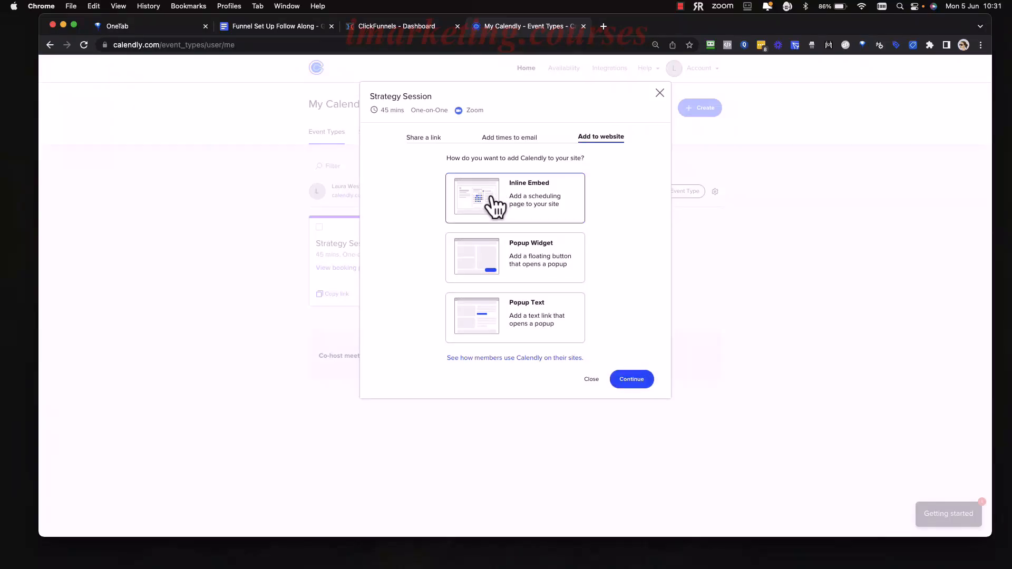
left_click(633, 380)
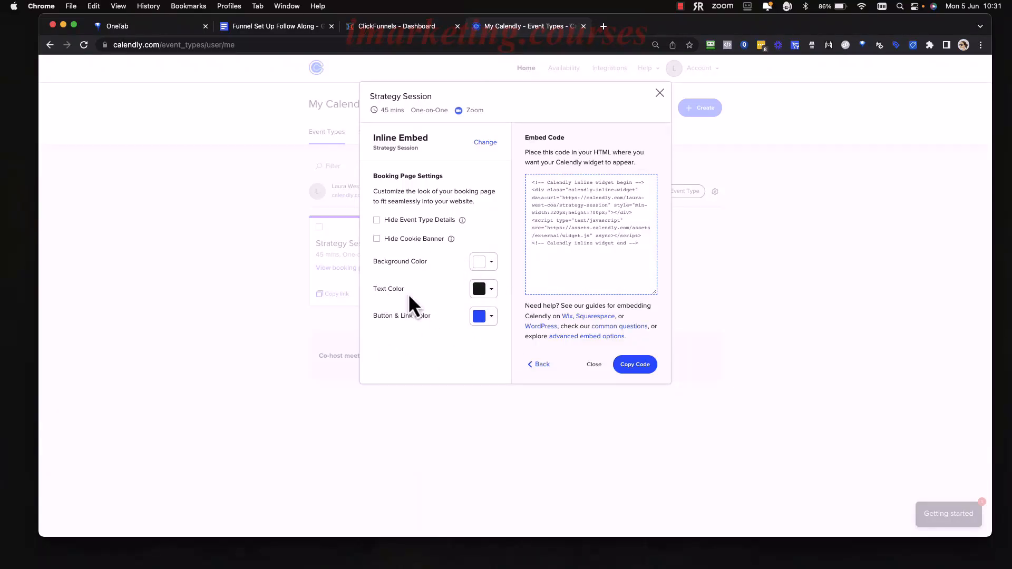
left_click(376, 221)
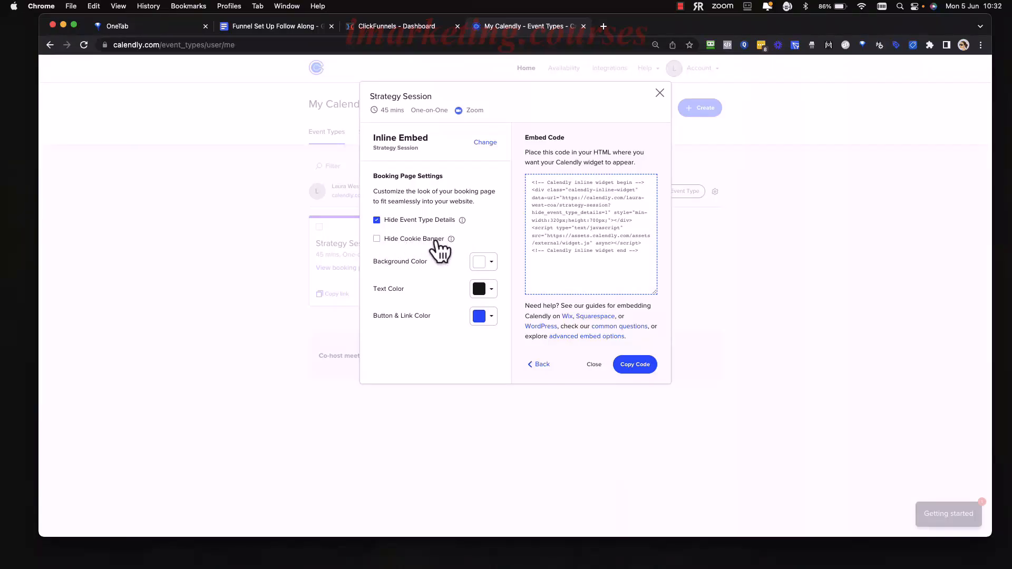
left_click(642, 373)
Switch to ClickFunnels and open the "Thank You - Book A Call" page of the NEW COA - Free HVG (Basic) funnel for editing.
left_click(402, 27)
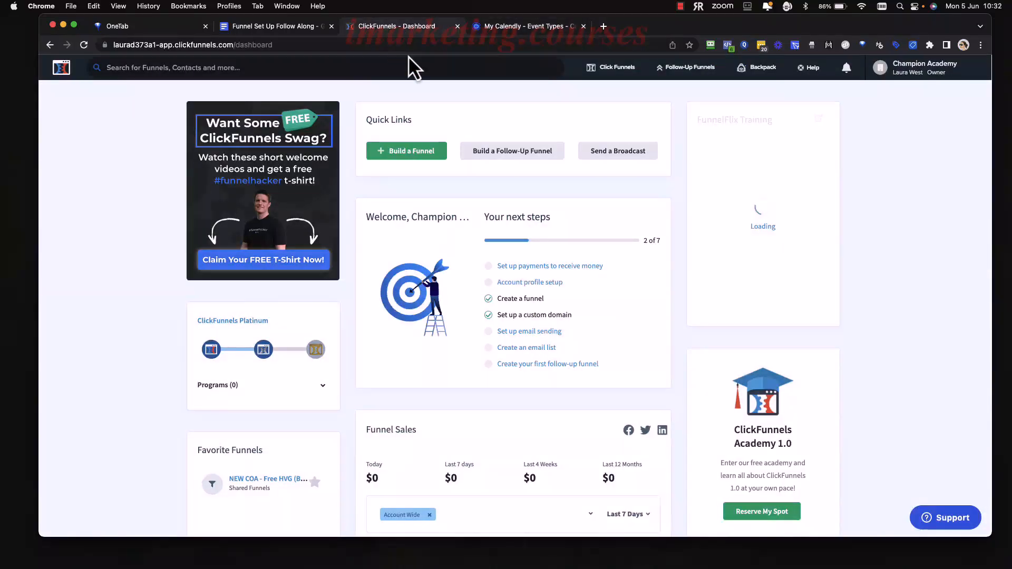
mouse_move(614, 68)
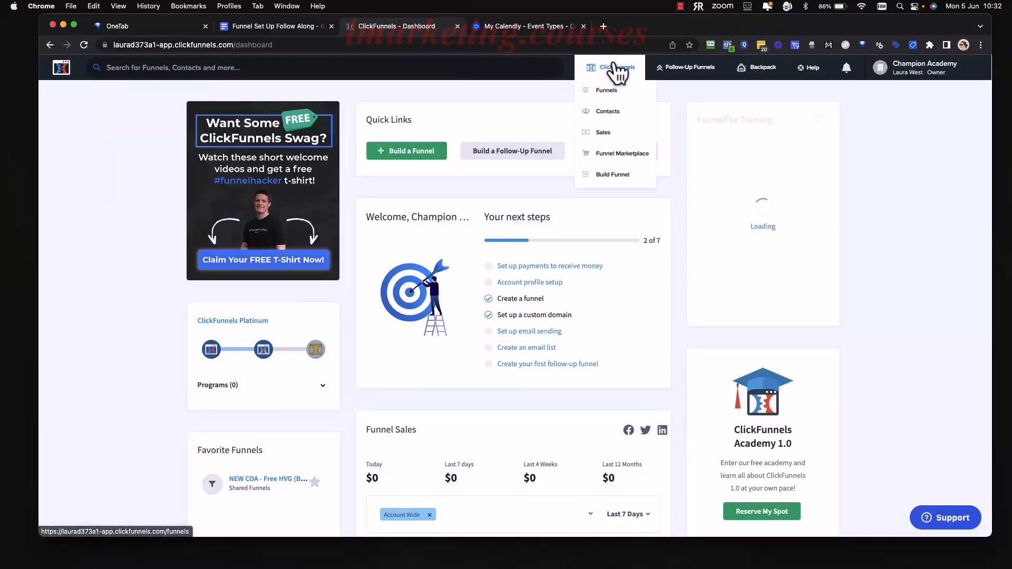
left_click(606, 92)
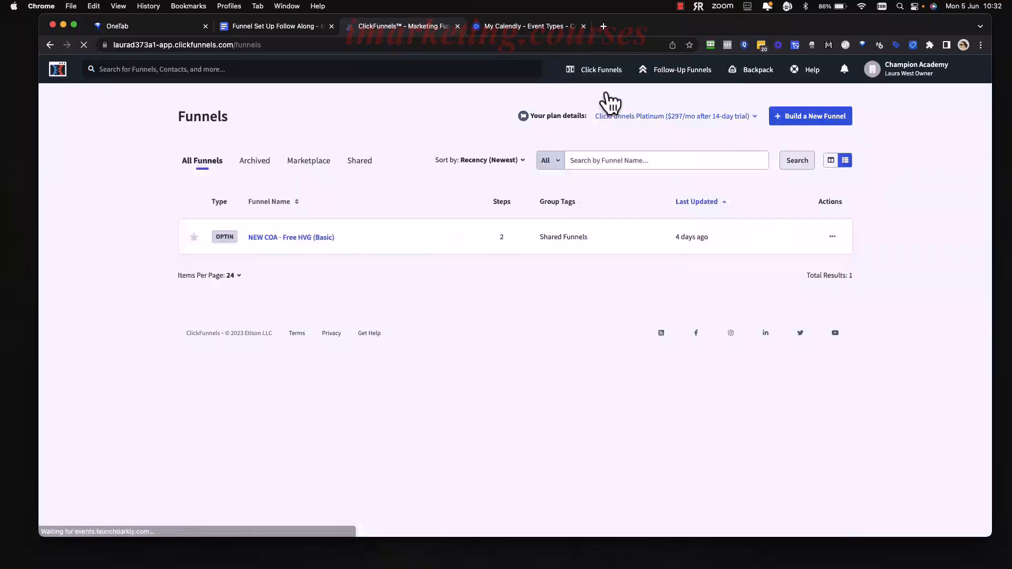
left_click(289, 242)
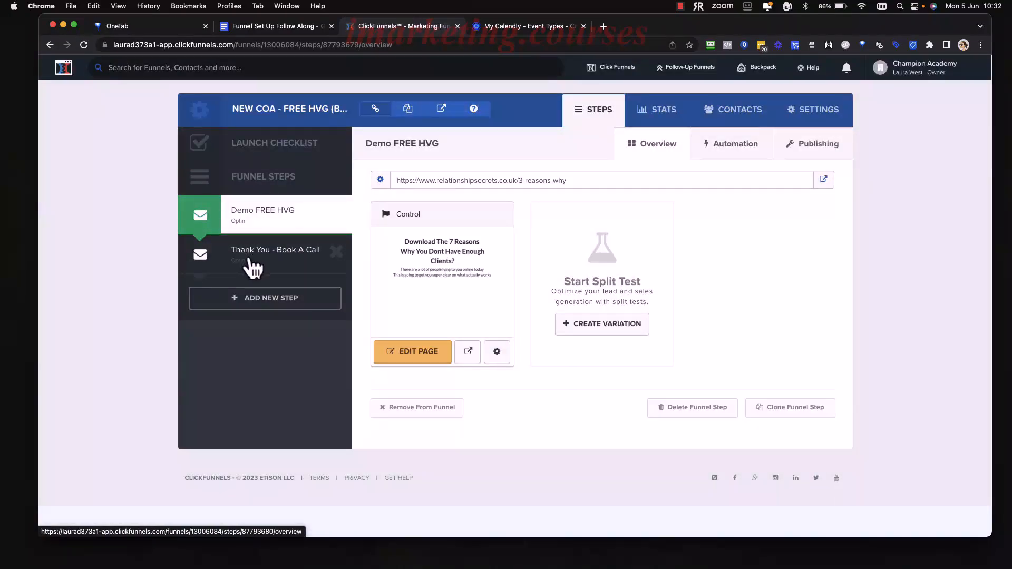
left_click(285, 257)
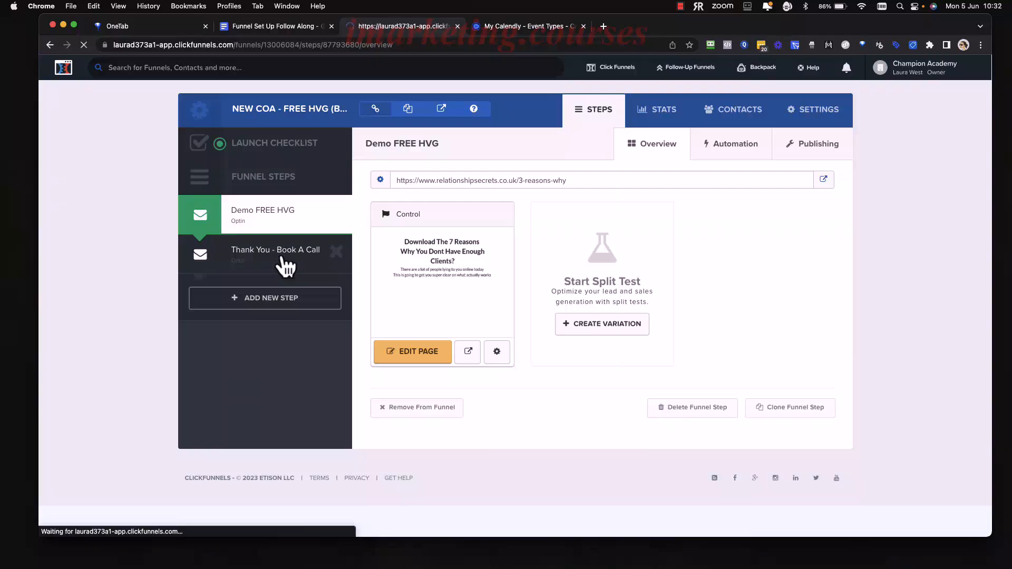
left_click(426, 352)
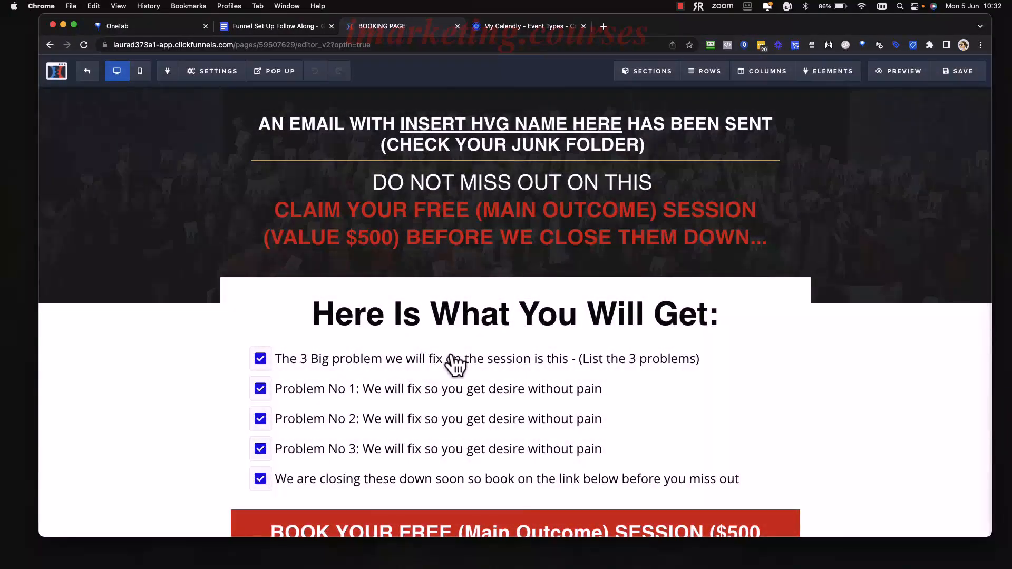
Replace the Custom JavaScript / HTML element's code in the red booking section with the copied Calendly inline widget code, and save the page.
scroll(570, 419, "down", 5)
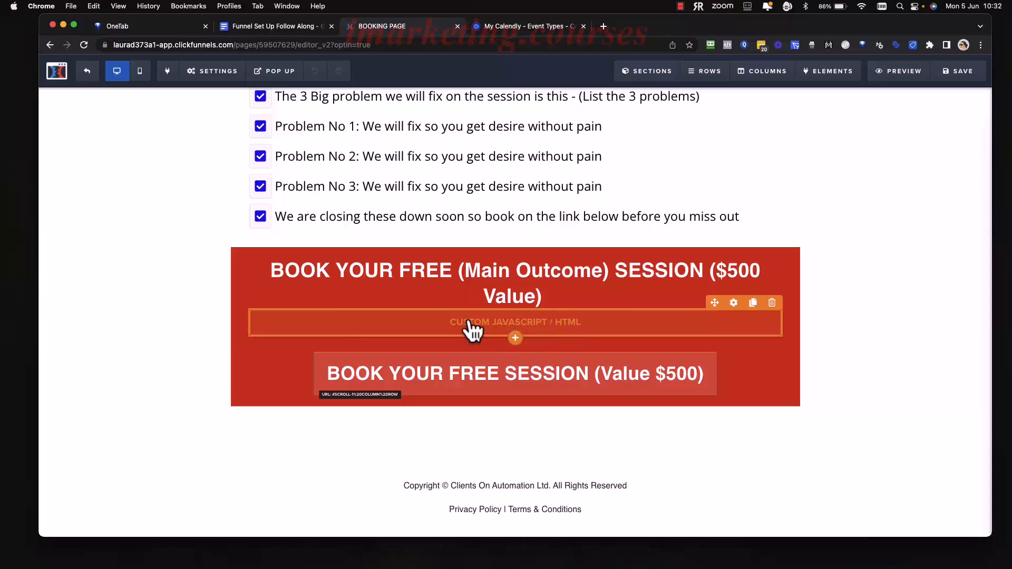
left_click(580, 326)
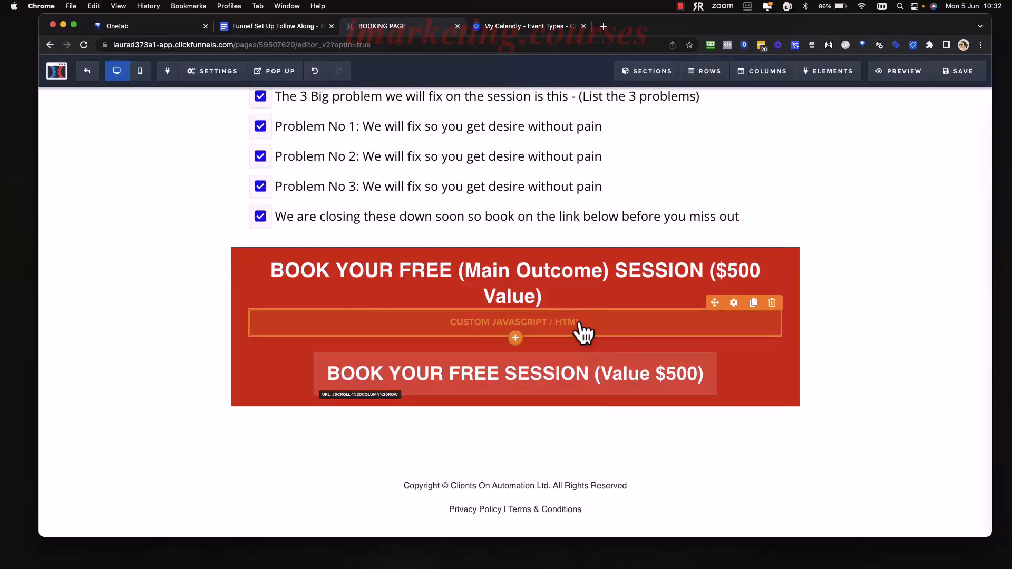
left_click(883, 196)
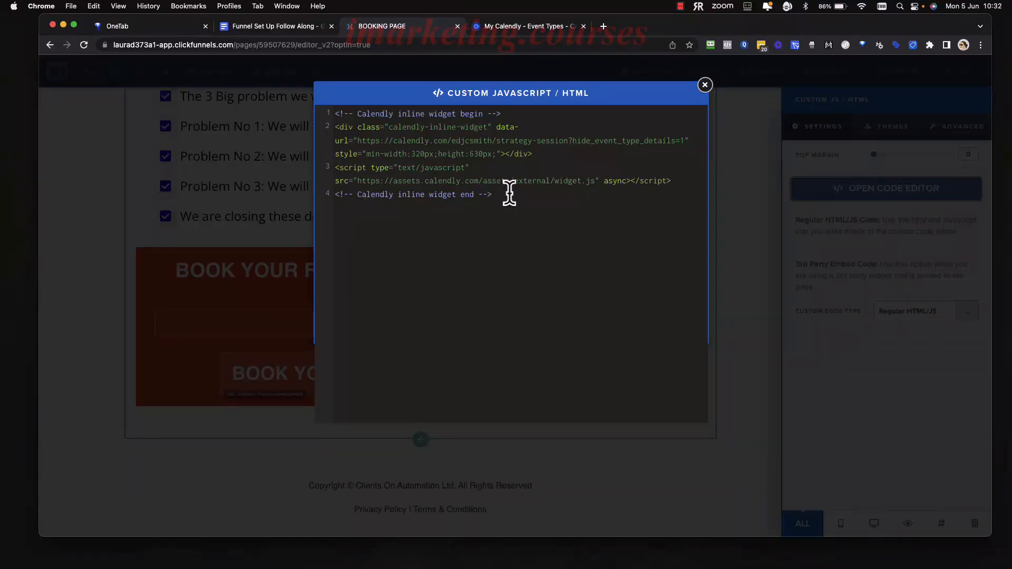
left_click_drag(508, 194, 318, 117)
type("ts/external/widget.js\" async></script> <!-- Calendly inline widget end -->")
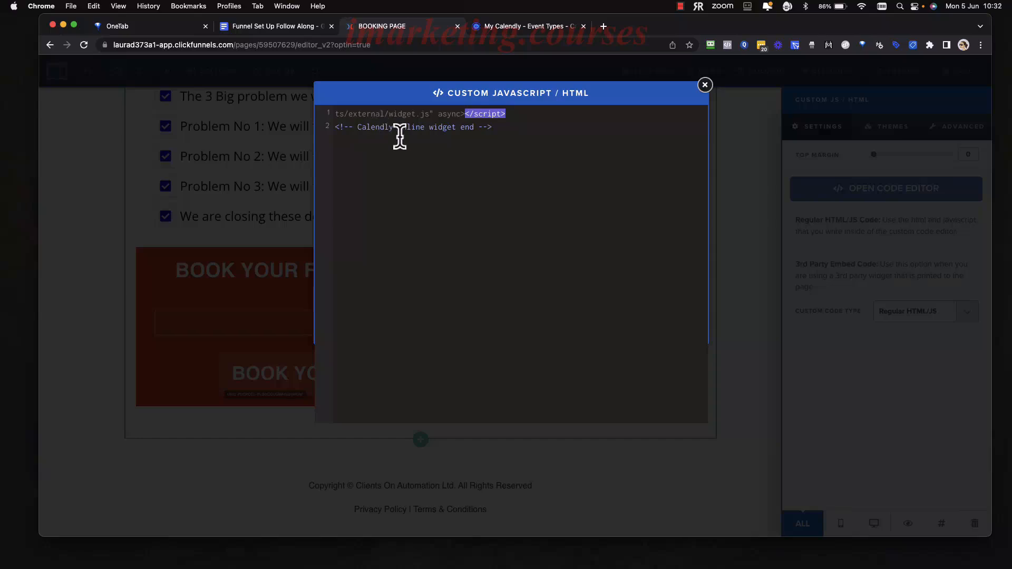
left_click_drag(506, 127, 292, 118)
key("BackSpace")
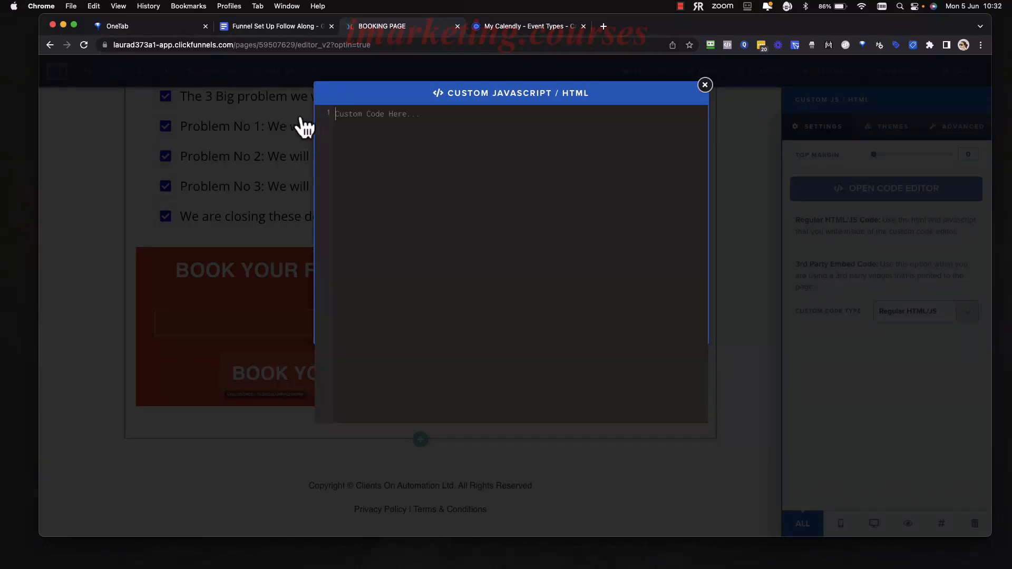
key("super+v")
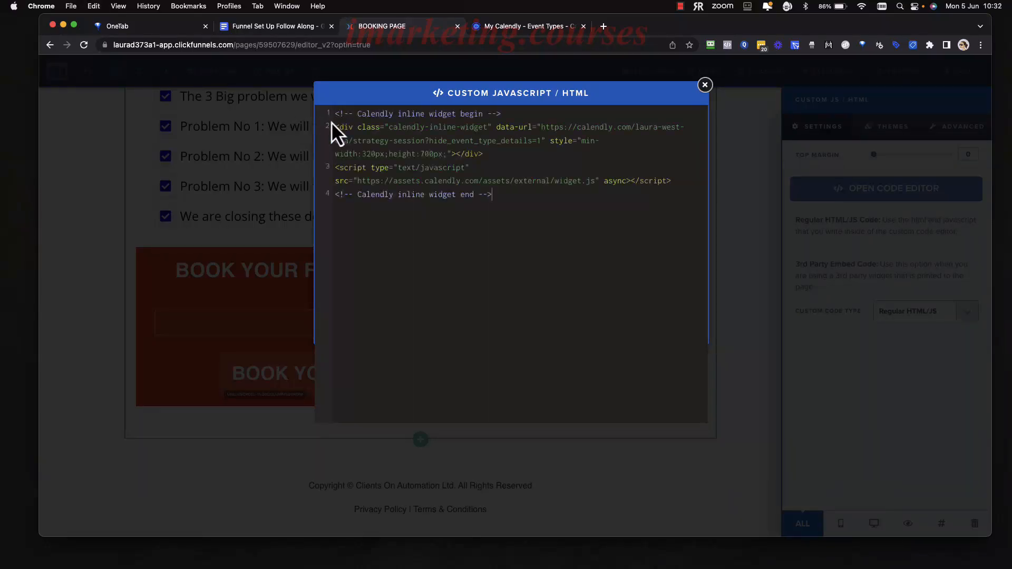
left_click(255, 229)
left_click(962, 73)
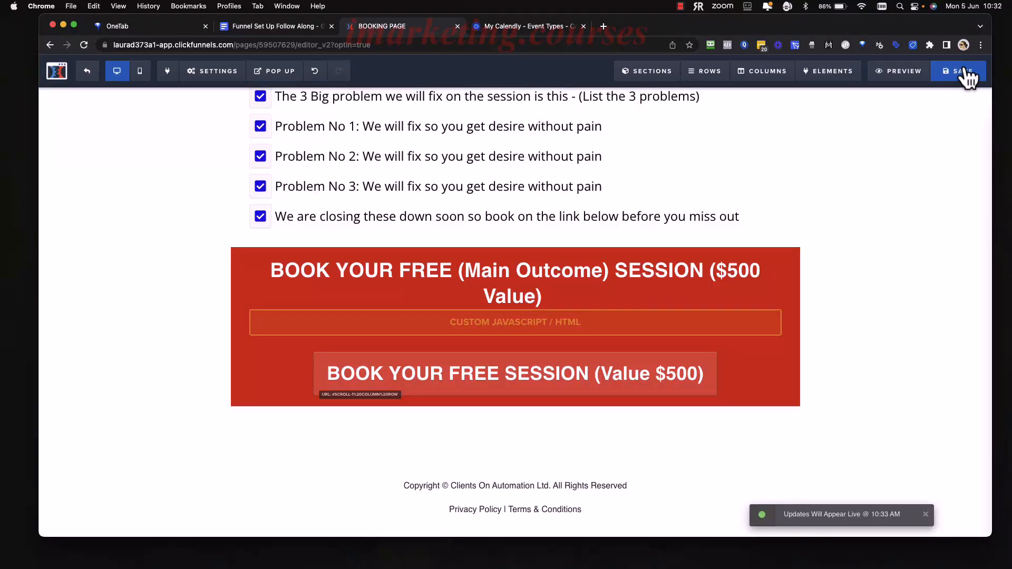
Preview the thank-you page and examine the embedded Calendly calendar in the booking section.
left_click(900, 73)
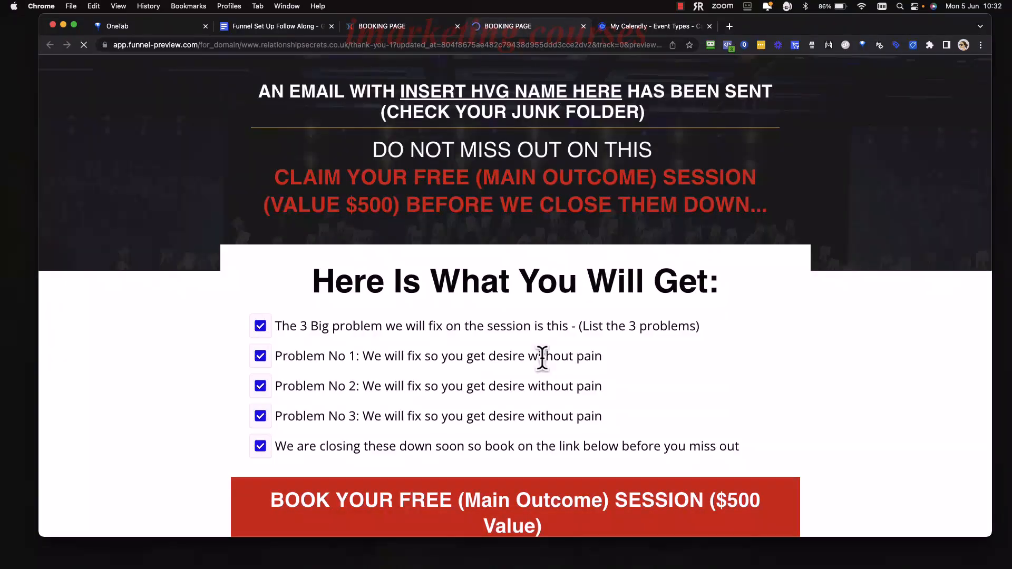
scroll(541, 357, "down", 5)
scroll(541, 357, "down", 1)
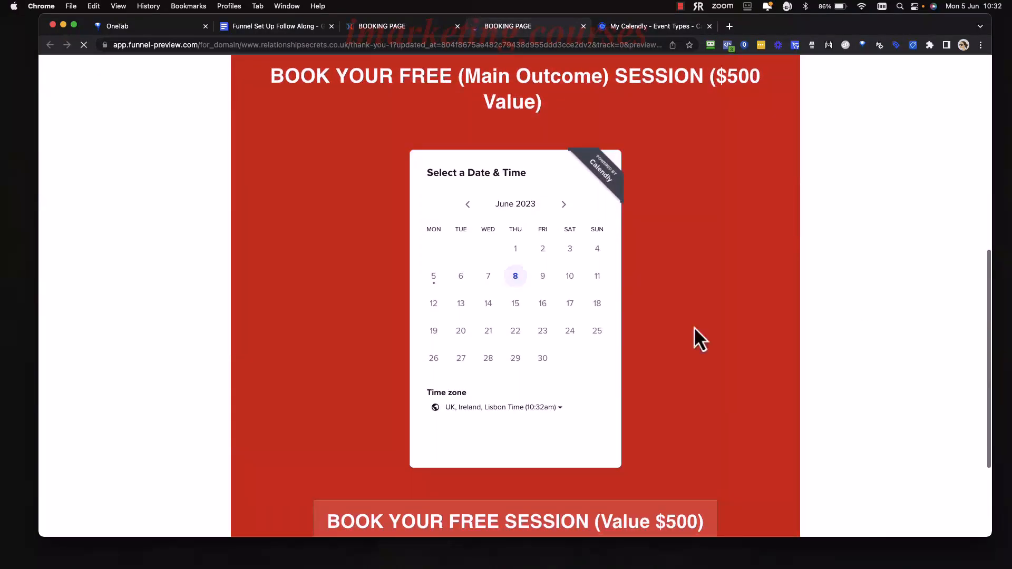
scroll(524, 331, "up", 5)
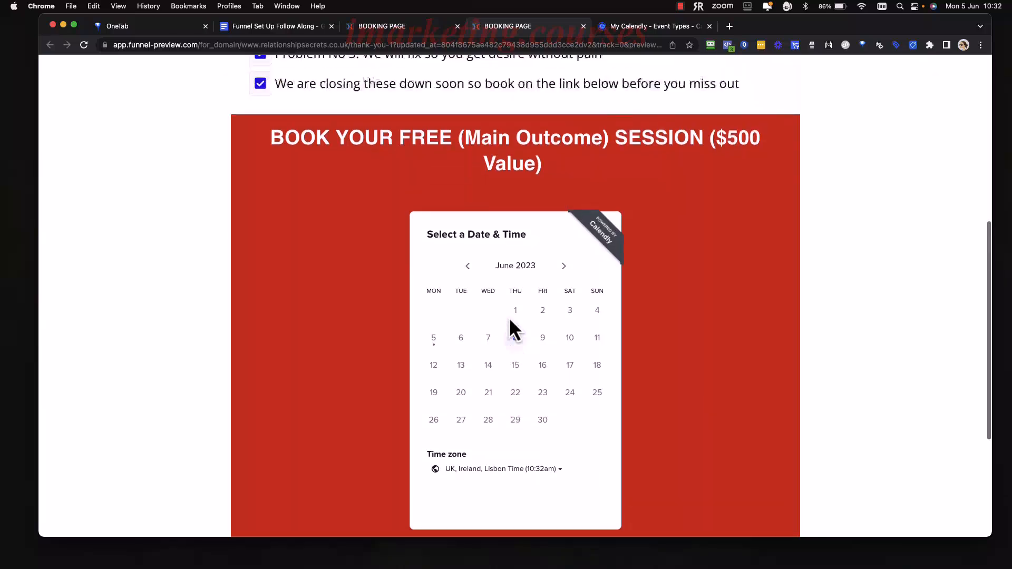
scroll(476, 302, "down", 4)
scroll(372, 260, "down", 2)
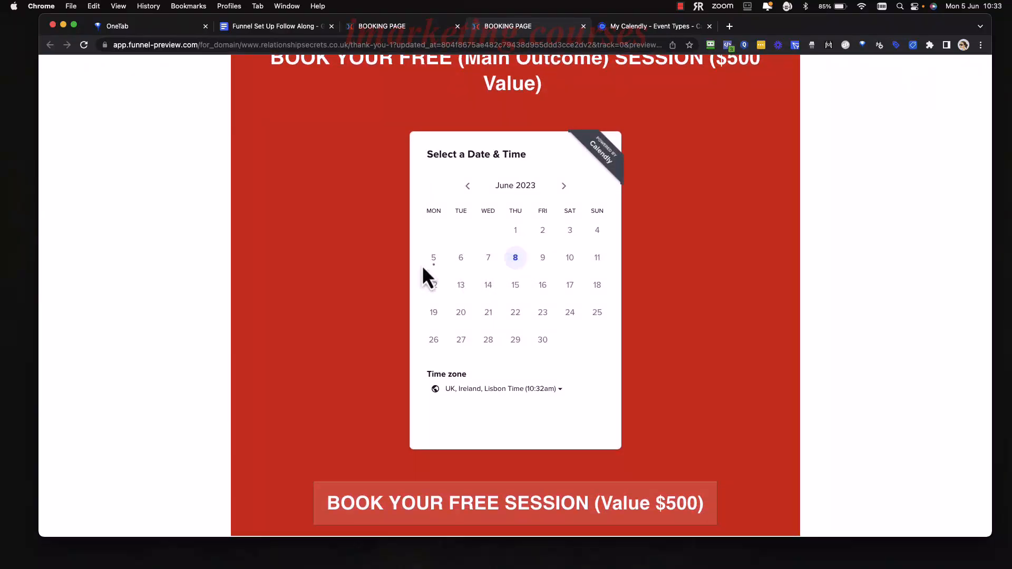
Test the widget with the 9:00am slot on Thursday, June 8, review the Enter Details form, and close the preview.
left_click(516, 257)
left_click(631, 224)
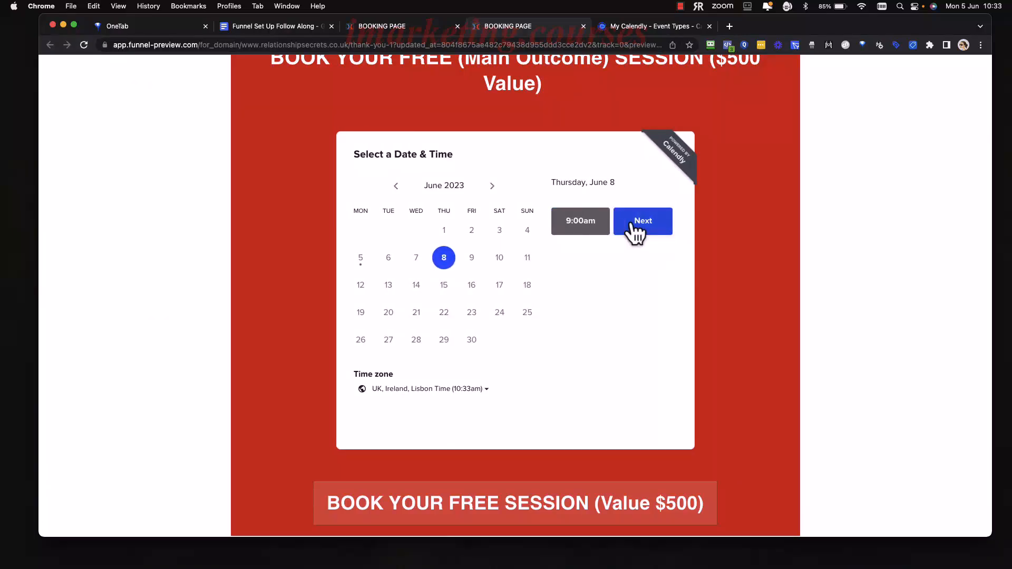
left_click(652, 224)
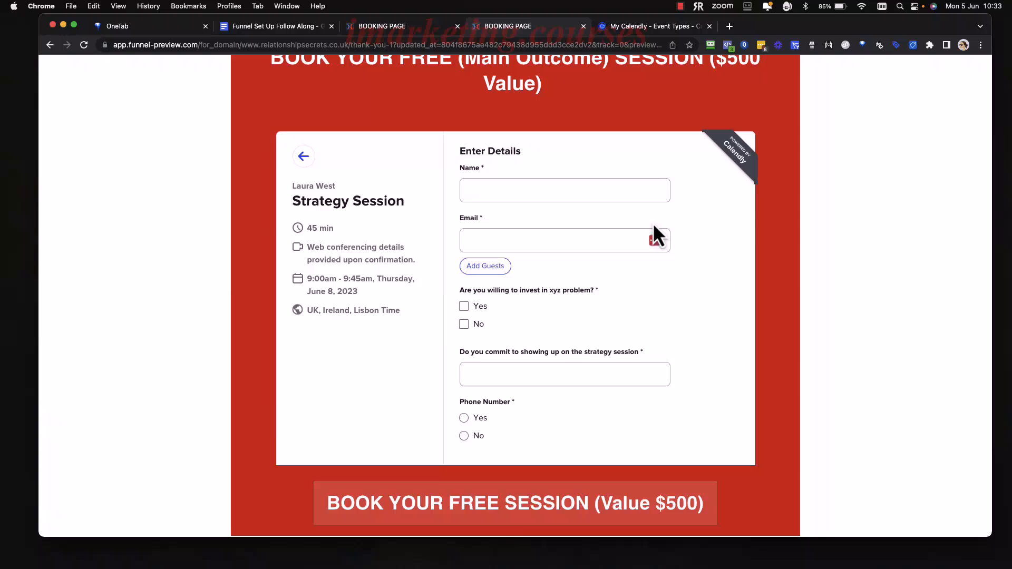
scroll(584, 281, "down", 2)
scroll(583, 280, "down", 1)
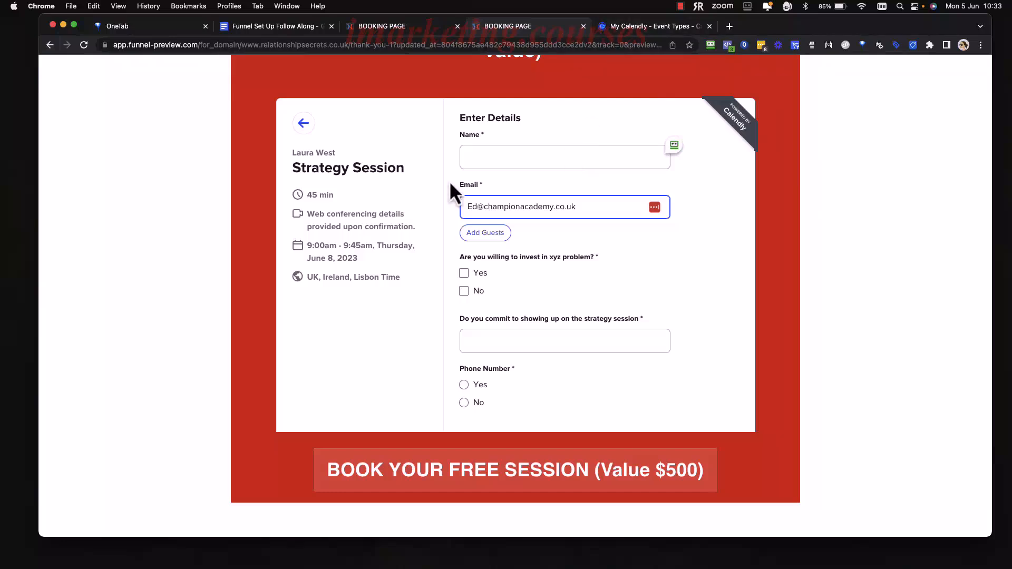
left_click(583, 26)
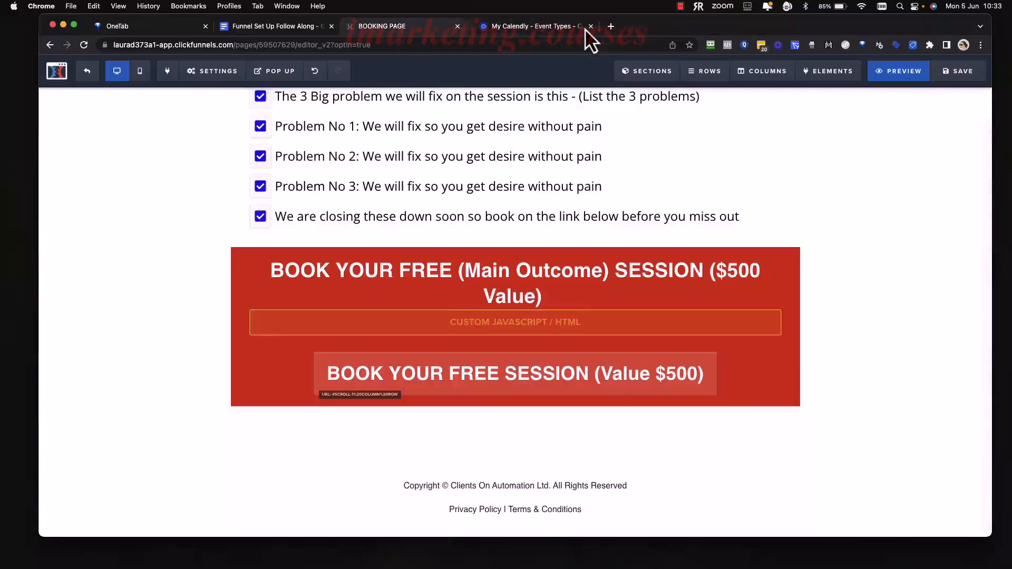
Return to the Funnel Set Up Follow Along document and review the embed task in section 2.3 of Step Two - Calendly.
left_click(280, 28)
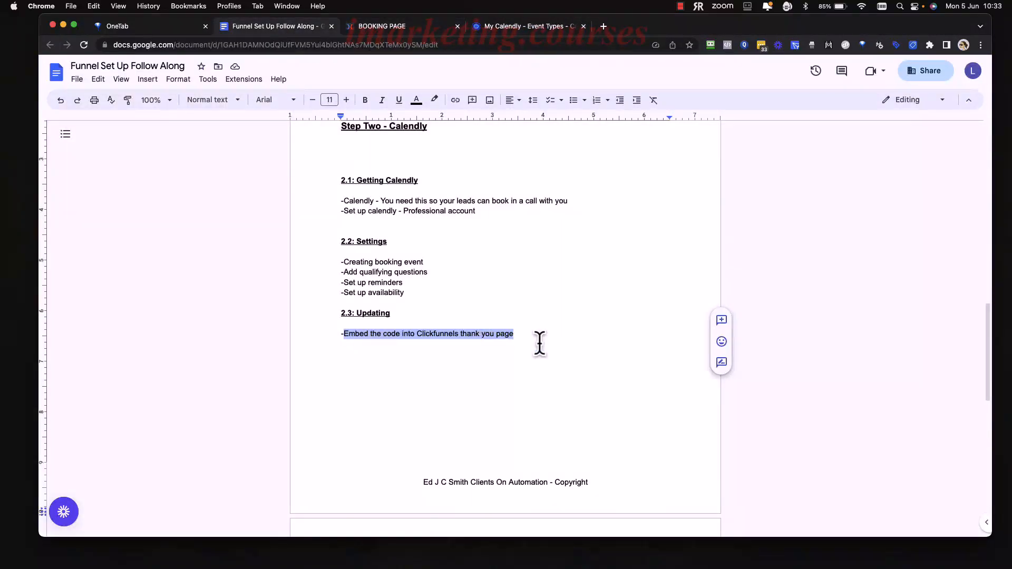
left_click(520, 332)
key("Return")
left_click_drag(521, 332, 342, 333)
left_click(529, 332)
scroll(529, 332, "up", 3)
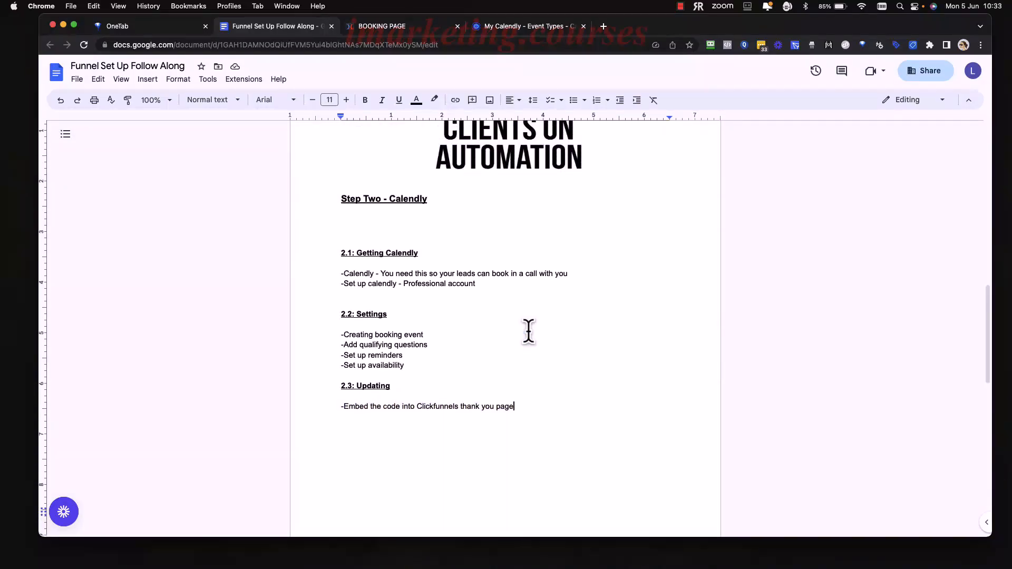